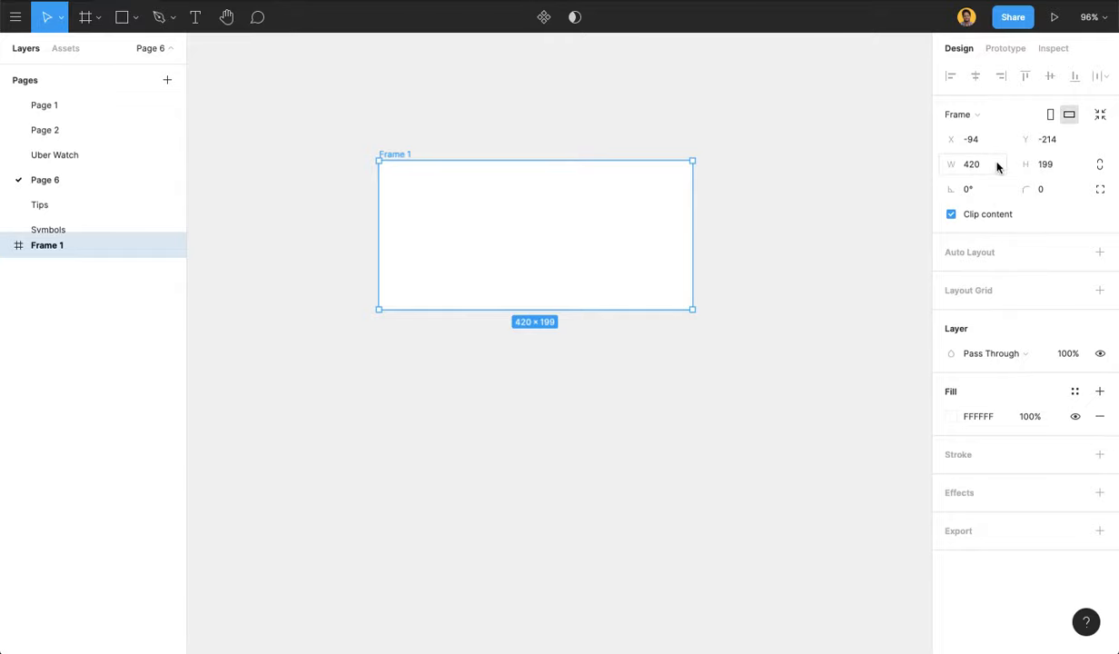
- Resize the white frame to 1600 wide by 1200 high
{"action": "type", "text": "1600"}
{"action": "key", "text": "Tab"}
{"action": "type", "text": "12"}
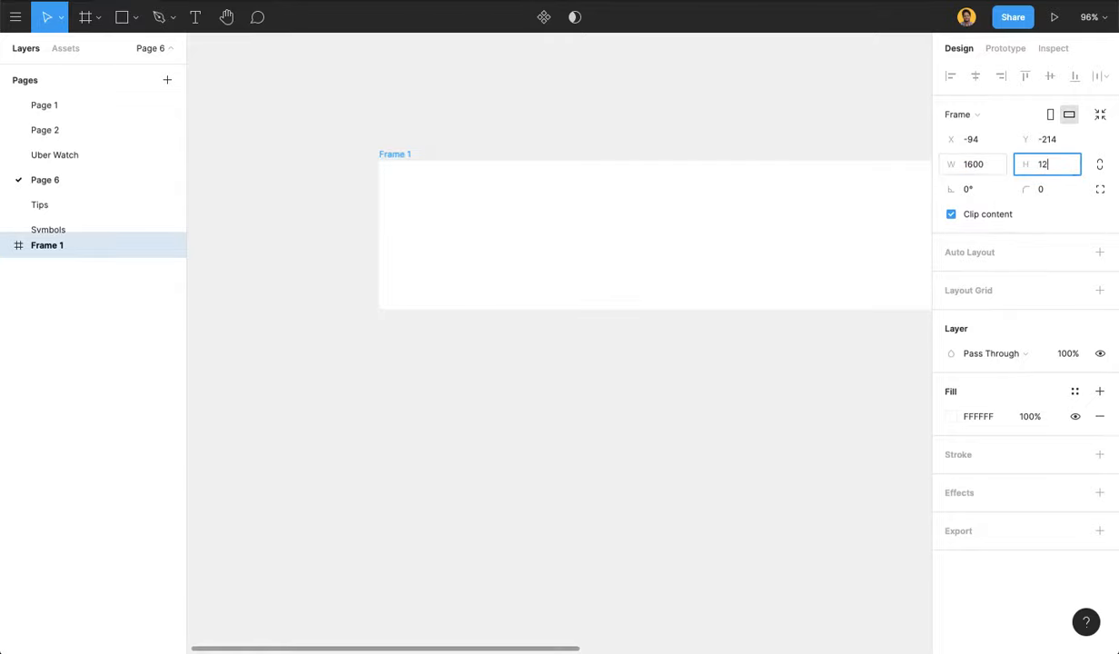
{"action": "type", "text": "00"}
{"action": "key", "text": "Return"}
- Set the frame's fill colour to ECEFF4
{"action": "scroll", "coordinate": [356, 136], "scroll_direction": "down", "scroll_amount": 5}
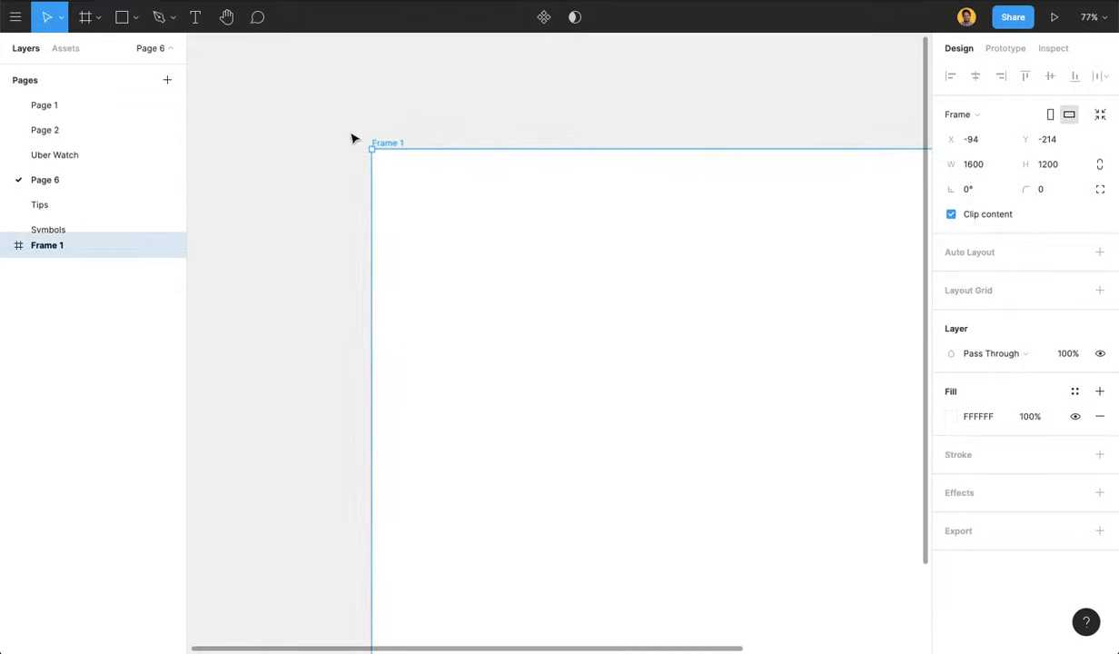
{"action": "scroll", "coordinate": [352, 138], "scroll_direction": "down", "scroll_amount": 2}
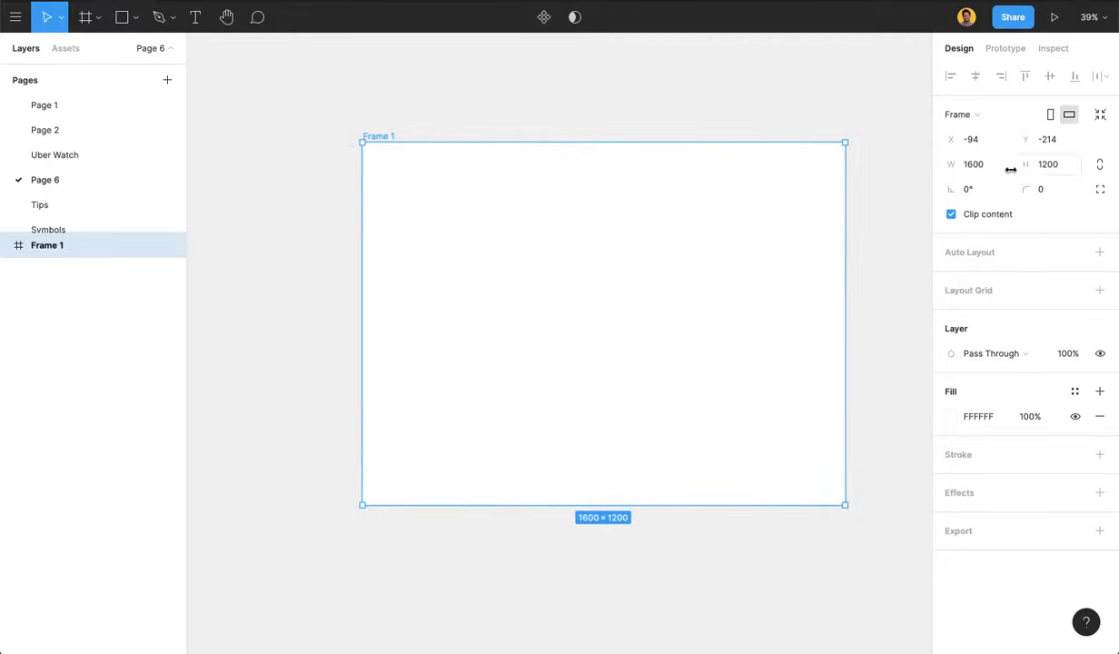
{"action": "scroll", "coordinate": [561, 221], "scroll_direction": "up", "scroll_amount": 2}
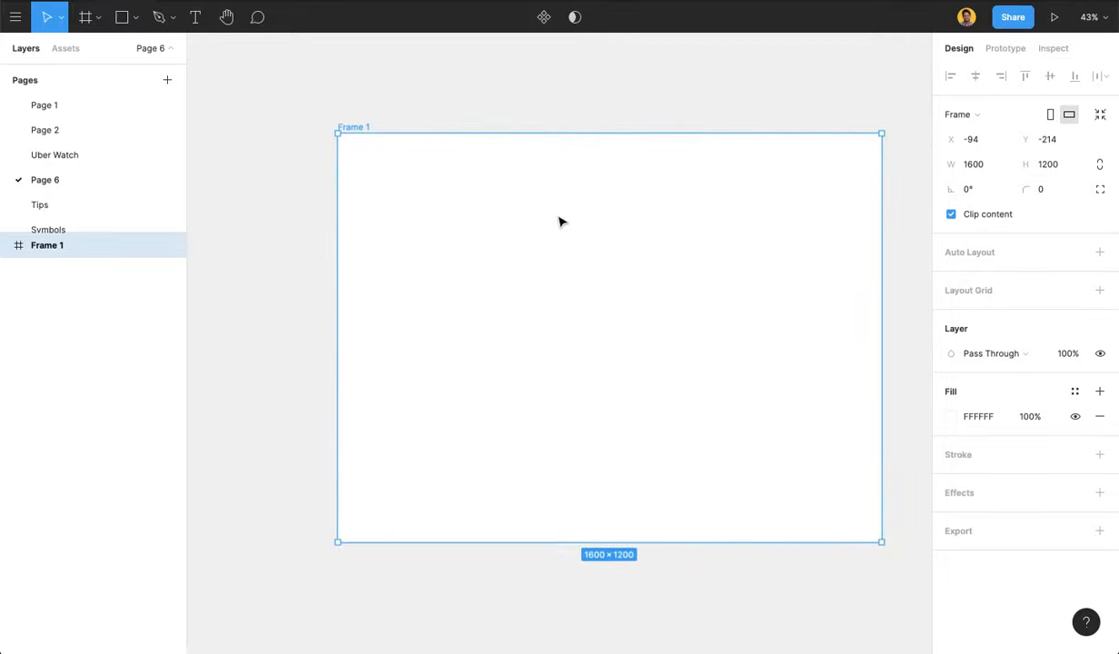
{"action": "scroll", "coordinate": [561, 221], "scroll_direction": "down", "scroll_amount": 1}
{"action": "left_click_drag", "start_coordinate": [662, 223], "coordinate": [594, 226]}
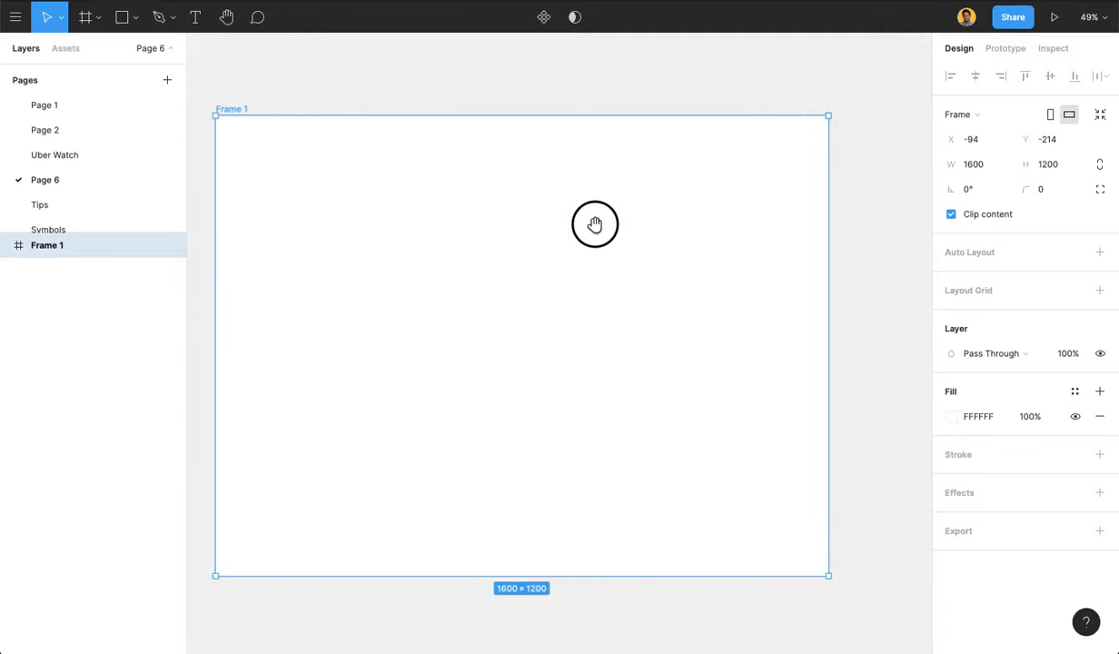
{"action": "left_click", "coordinate": [981, 418]}
{"action": "type", "text": "ece"}
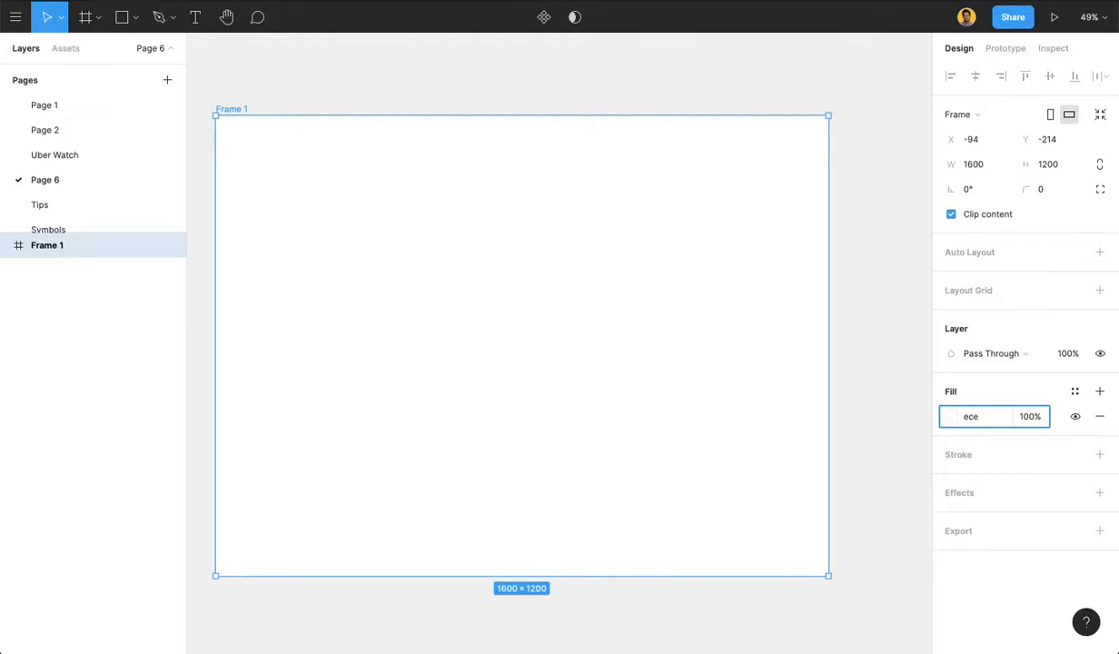
{"action": "type", "text": "ff4"}
{"action": "key", "text": "Return"}
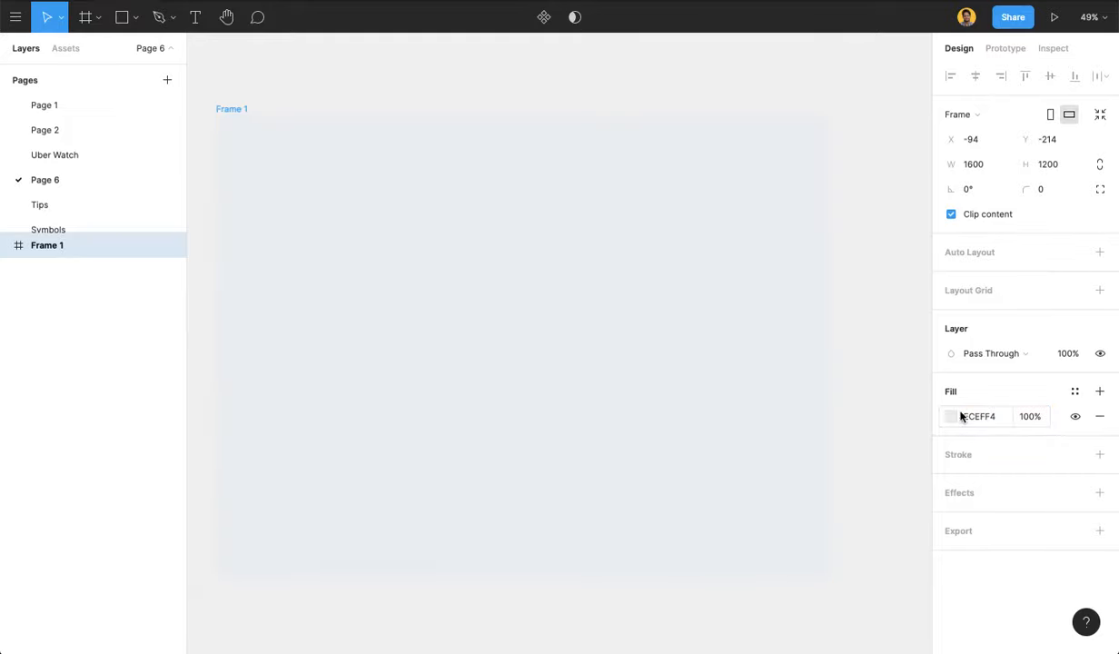
{"action": "key", "text": "ctrl+backslash"}
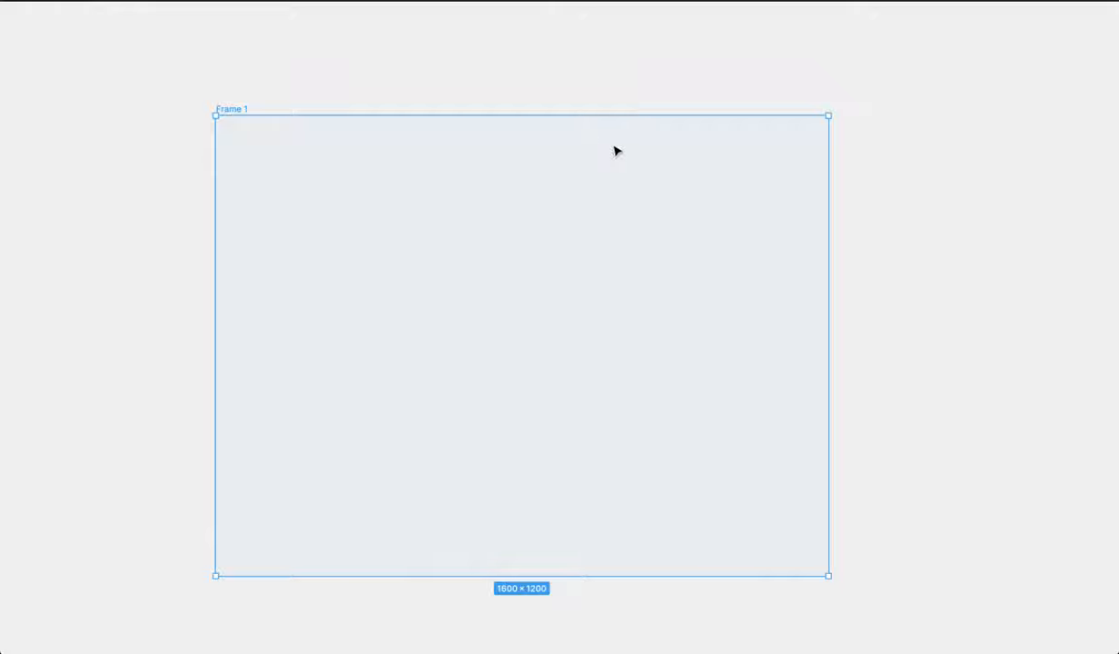
{"action": "left_click", "coordinate": [585, 87]}
{"action": "key", "text": "ctrl+backslash"}
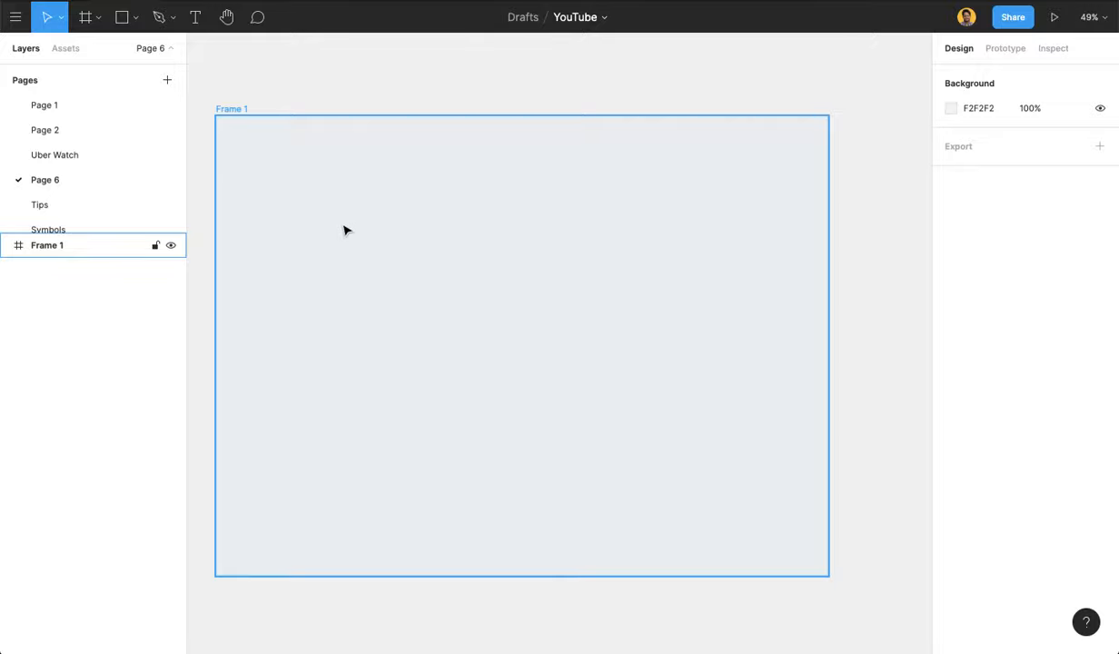
- Draw a rectangle inside the frame, unlock its proportions and size it to 390 wide by 470 high
{"action": "key", "text": "r"}
{"action": "left_click_drag", "start_coordinate": [312, 230], "coordinate": [468, 366]}
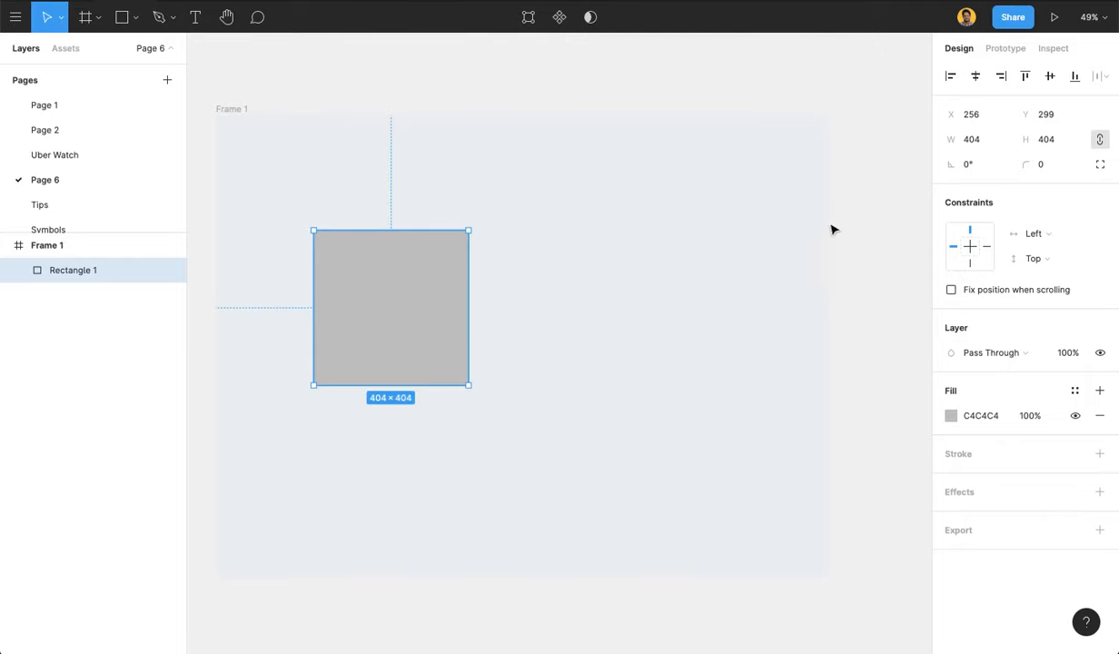
{"action": "left_click", "coordinate": [983, 141]}
{"action": "type", "text": "390"}
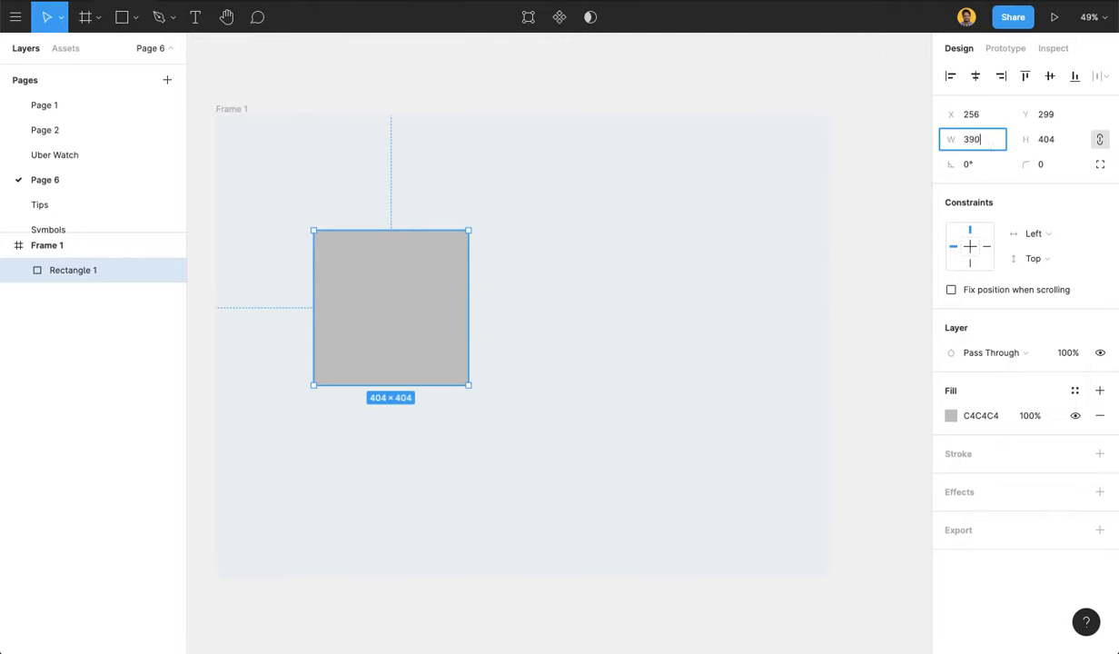
{"action": "key", "text": "Tab"}
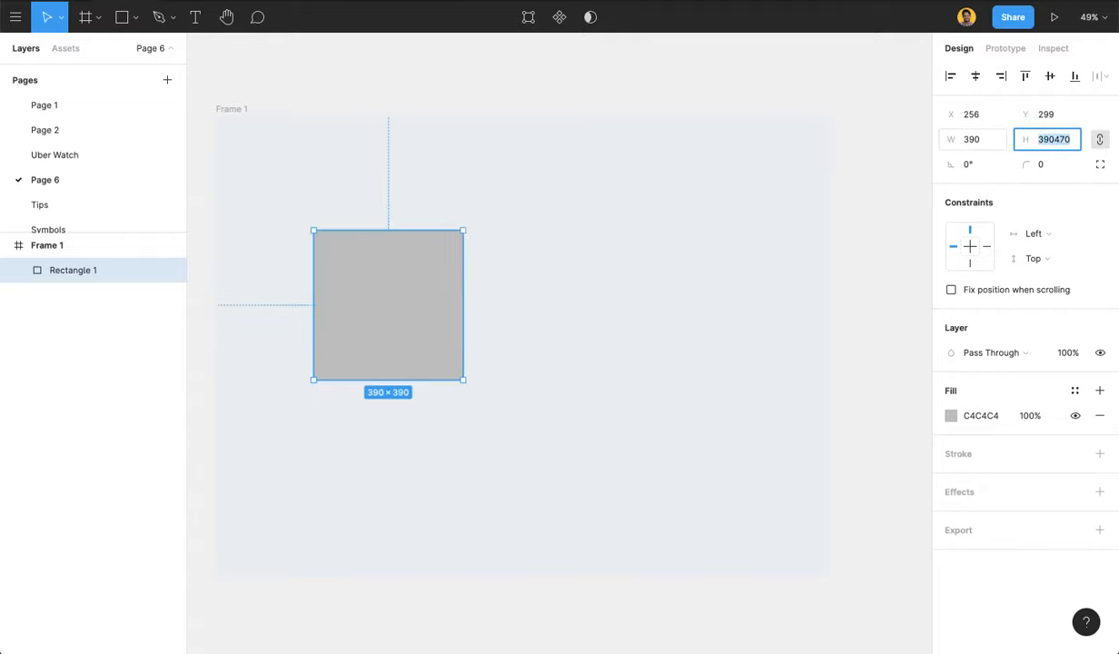
{"action": "left_click", "coordinate": [1092, 142]}
{"action": "left_click", "coordinate": [1064, 145]}
{"action": "type", "text": "470"}
{"action": "key", "text": "Return"}
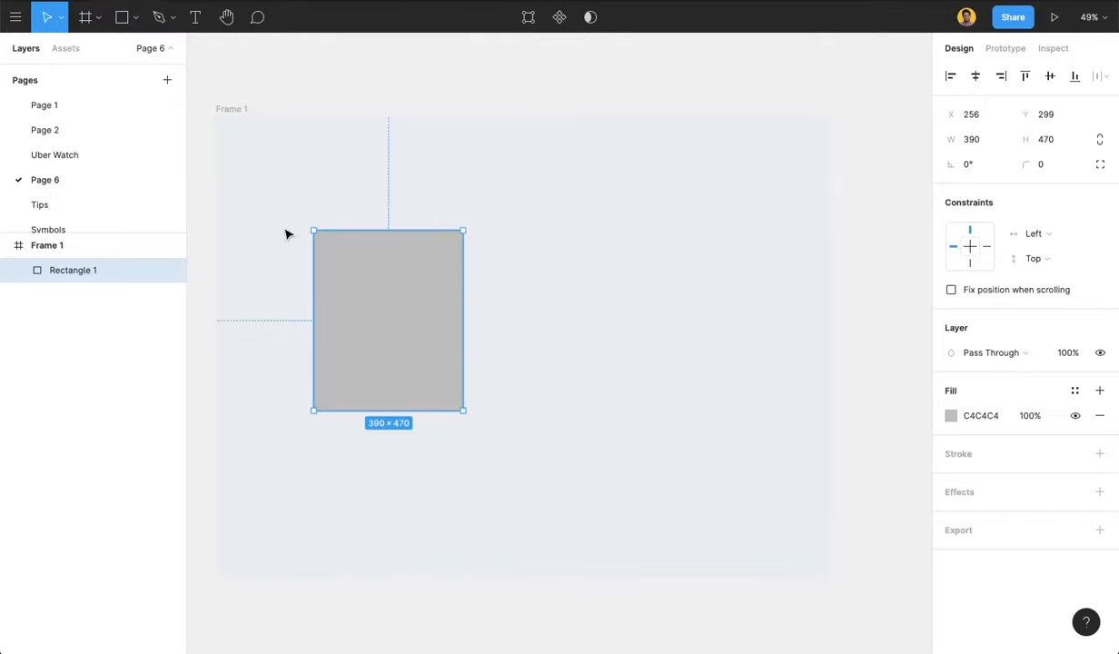
- Round the rectangle's corners with a radius of 48
{"action": "left_click_drag", "start_coordinate": [507, 274], "coordinate": [514, 285]}
{"action": "left_click", "coordinate": [1047, 165]}
{"action": "type", "text": "16"}
{"action": "key", "text": "Return"}
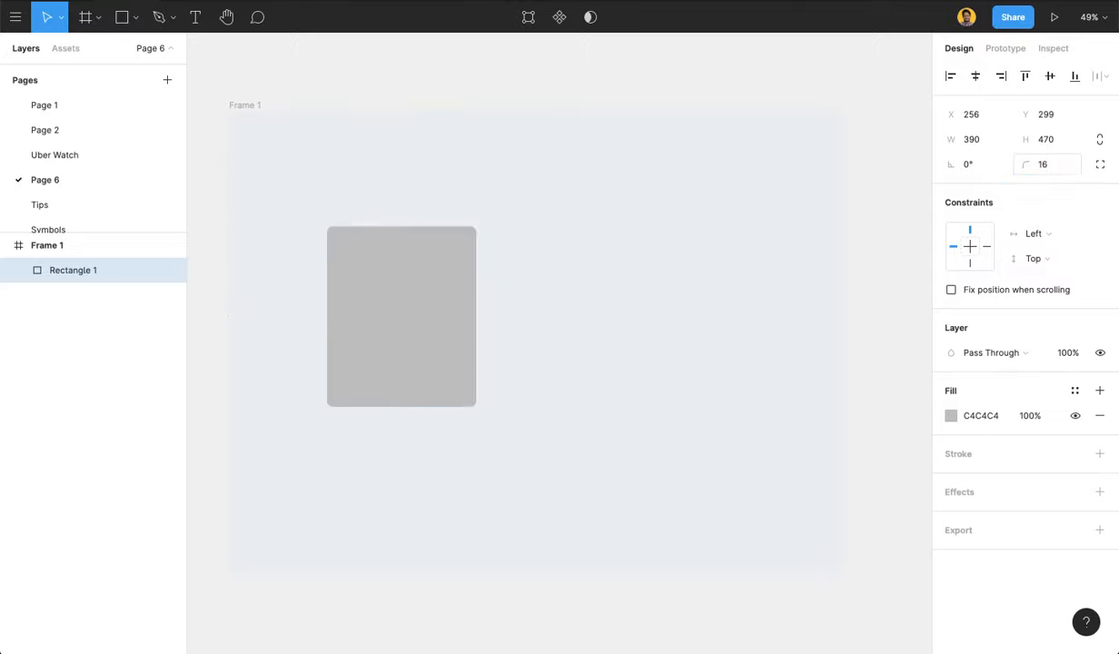
{"action": "left_click", "coordinate": [1059, 167]}
{"action": "type", "text": "26"}
{"action": "key", "text": "Return"}
{"action": "key", "text": "shift+Up"}
{"action": "key", "text": "shift+Up"}
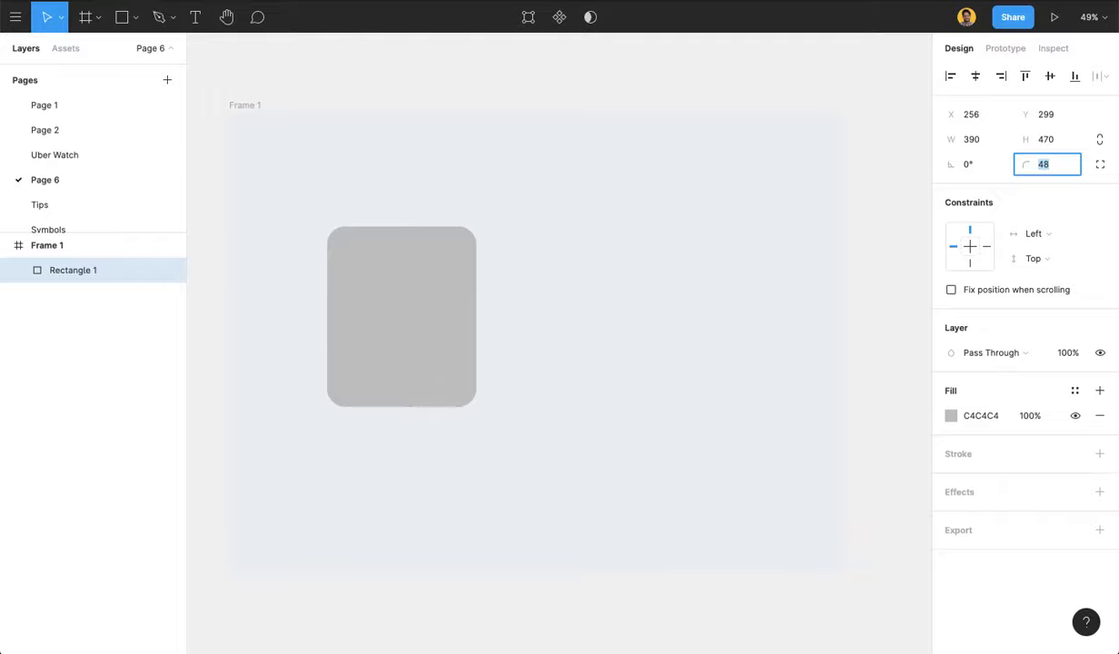
{"action": "left_click", "coordinate": [203, 315]}
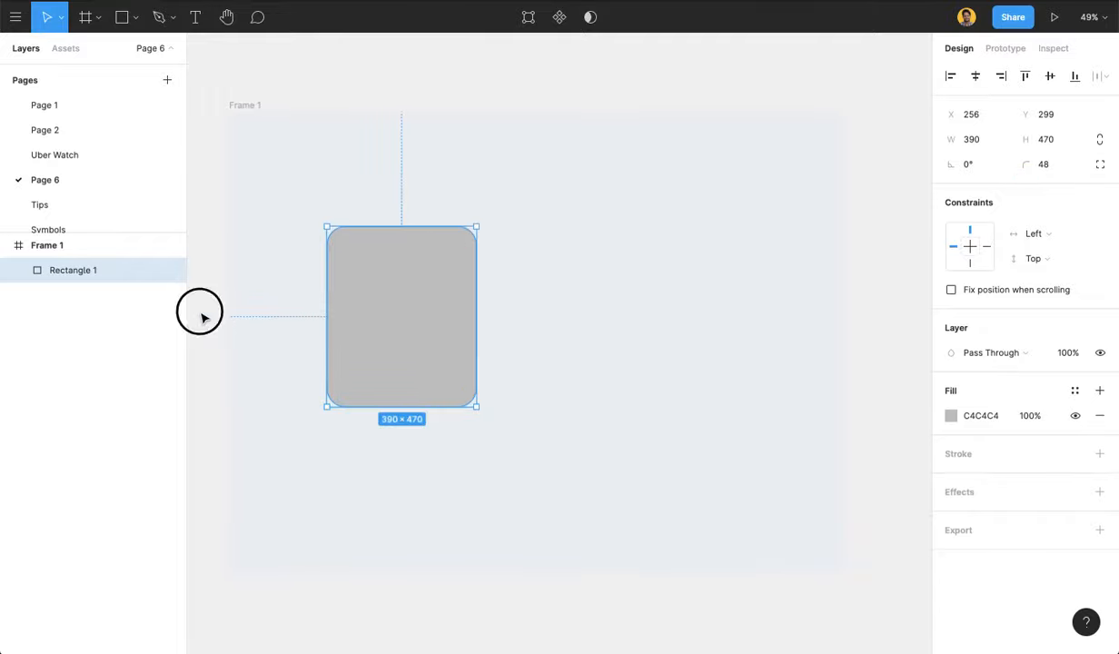
- Centre the rectangle in the frame and set its fill colour to F1F3F6
{"action": "left_click_drag", "start_coordinate": [400, 316], "coordinate": [533, 336]}
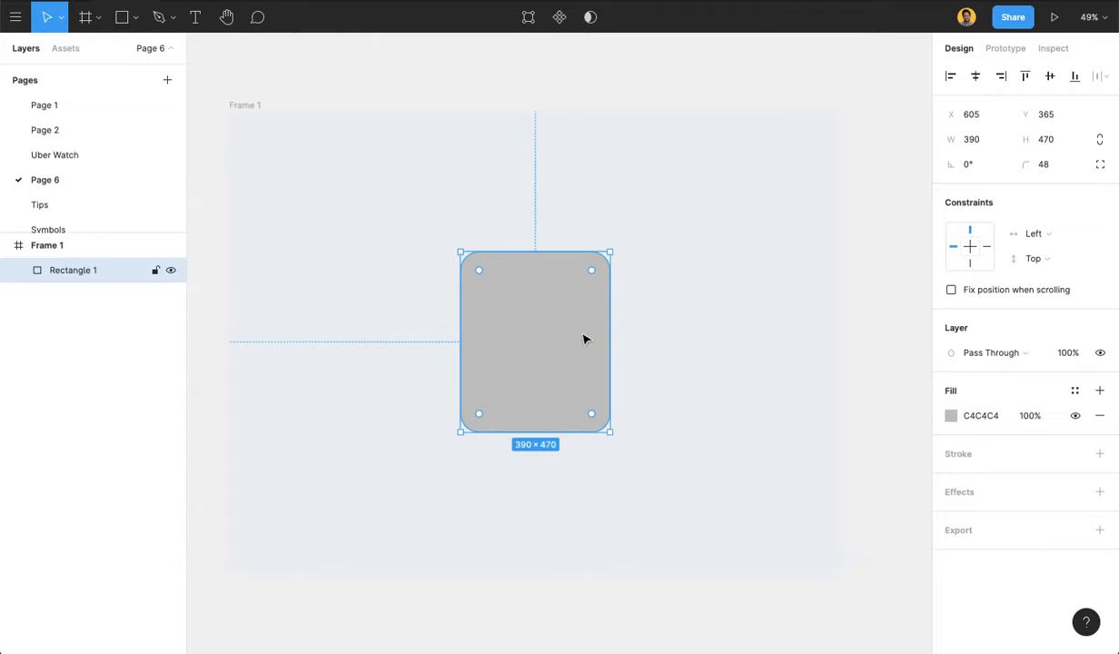
{"action": "left_click", "coordinate": [993, 415]}
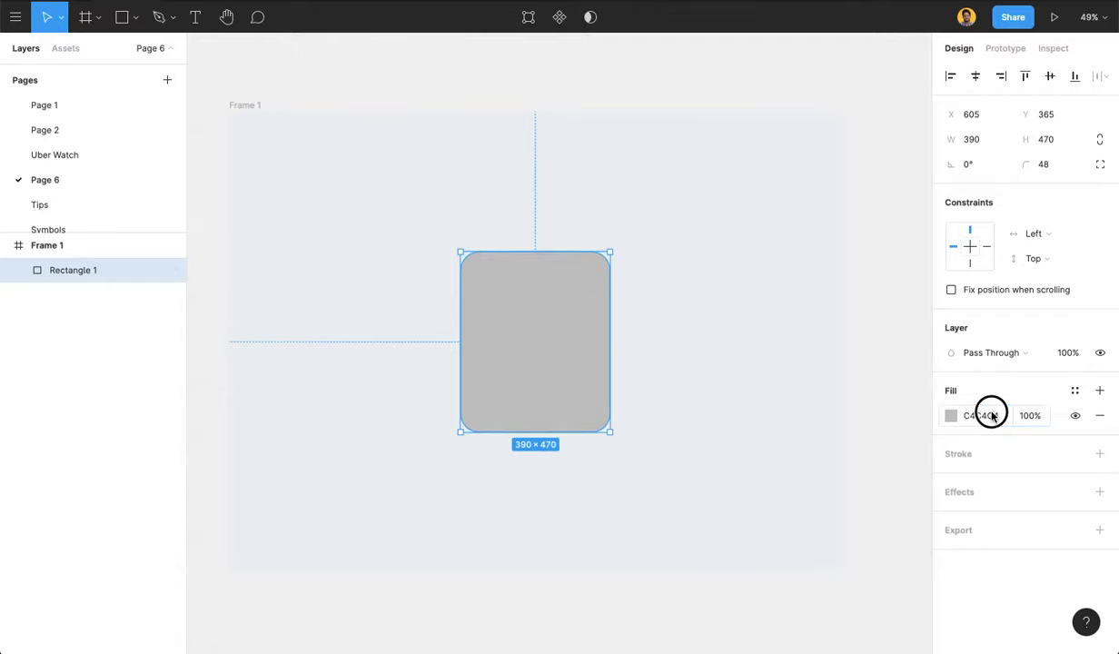
{"action": "type", "text": "f1f3f6"}
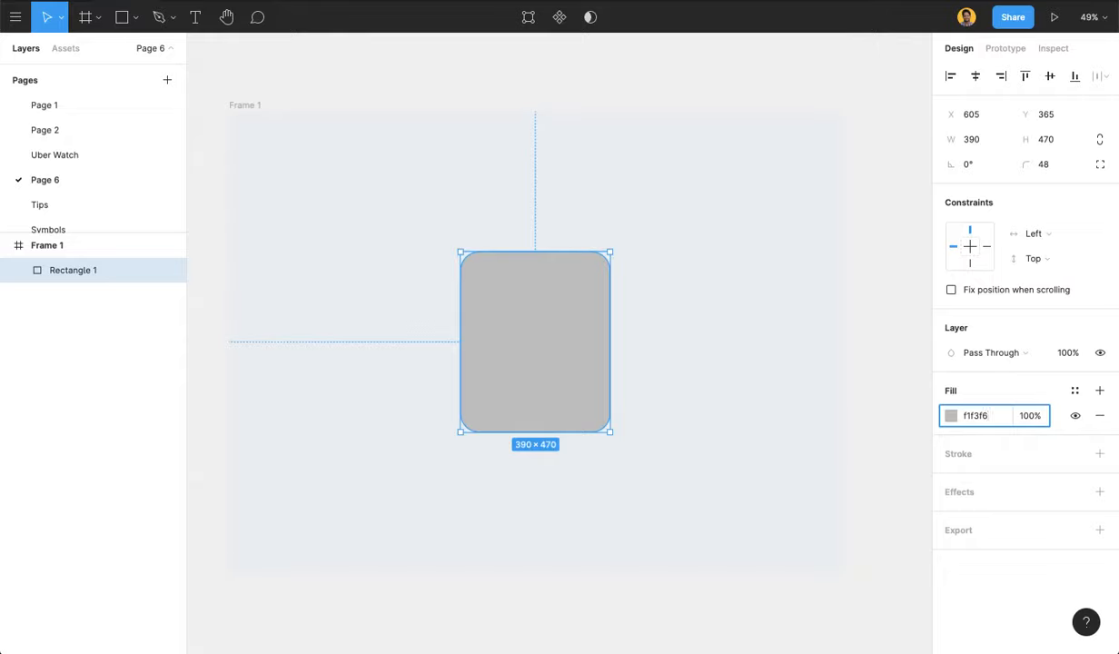
{"action": "key", "text": "Return"}
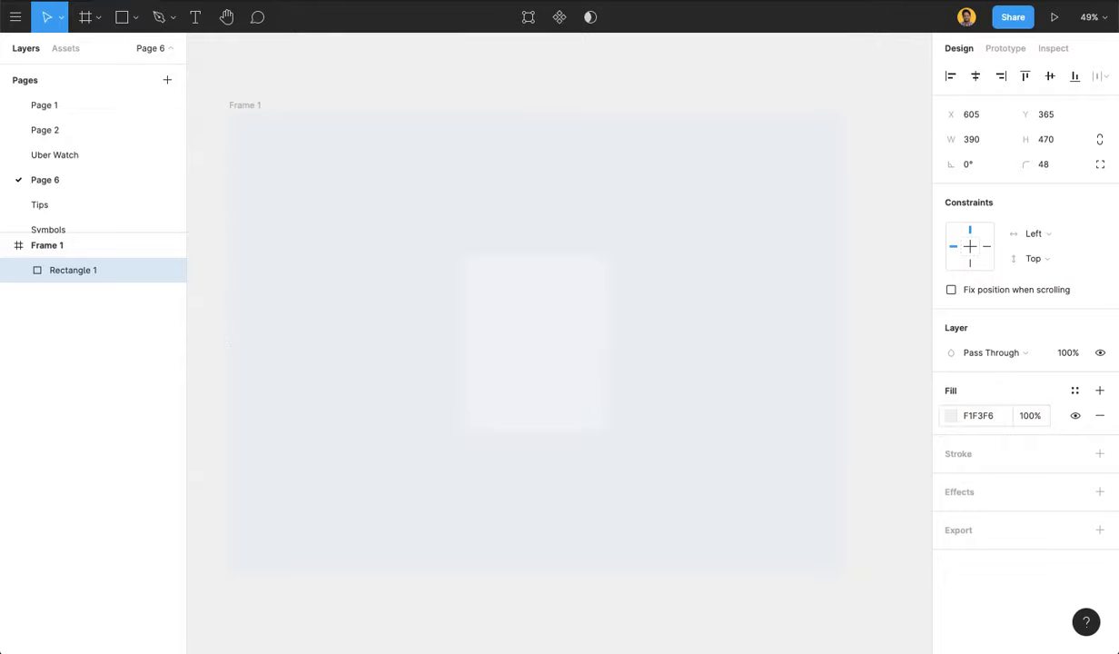
{"action": "left_click", "coordinate": [607, 556]}
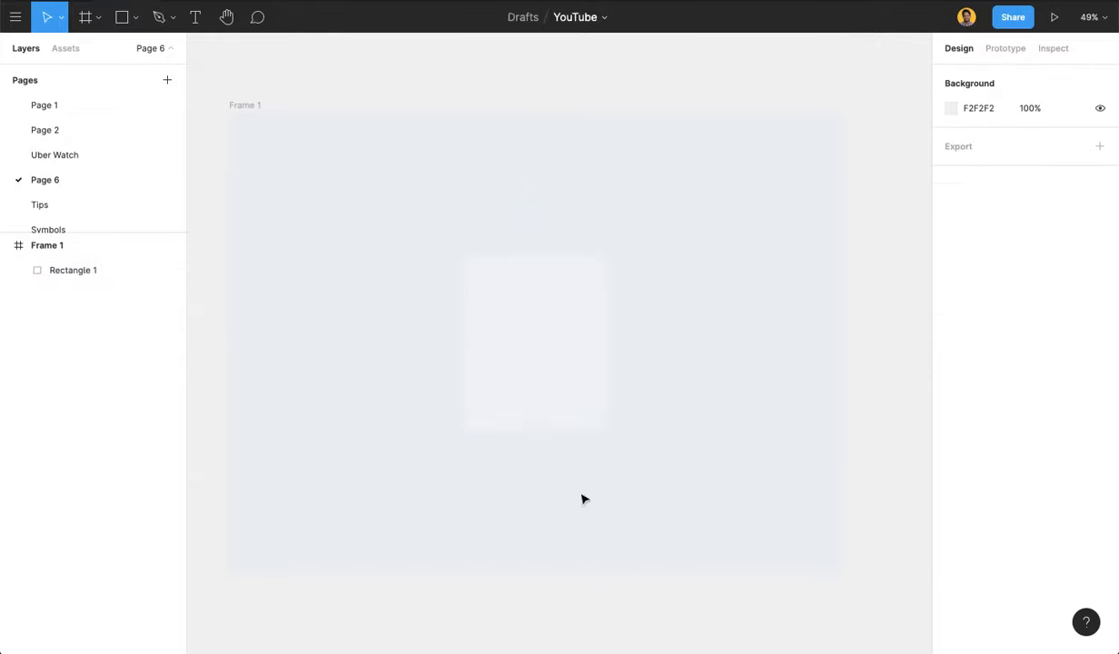
- Add an FFFFFF stroke to the rectangle, 8 wide and aligned to Center
{"action": "left_click", "coordinate": [583, 384]}
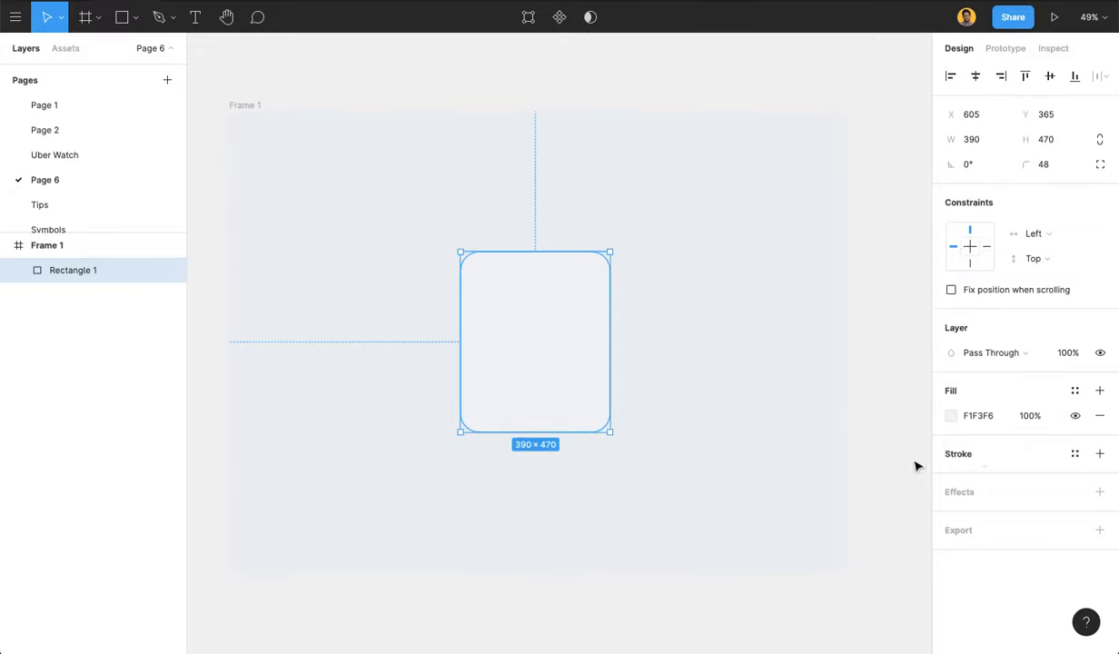
{"action": "left_click", "coordinate": [1099, 453]}
{"action": "left_click", "coordinate": [997, 488]}
{"action": "type", "text": "ff"}
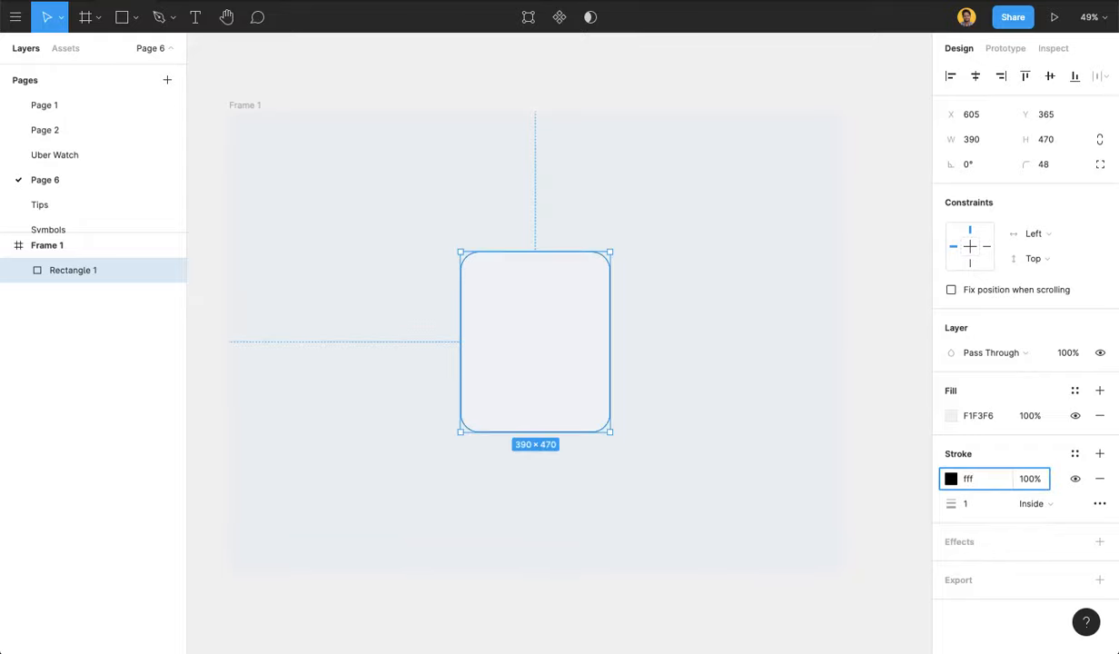
{"action": "type", "text": "f"}
{"action": "left_click", "coordinate": [988, 504]}
{"action": "type", "text": "8"}
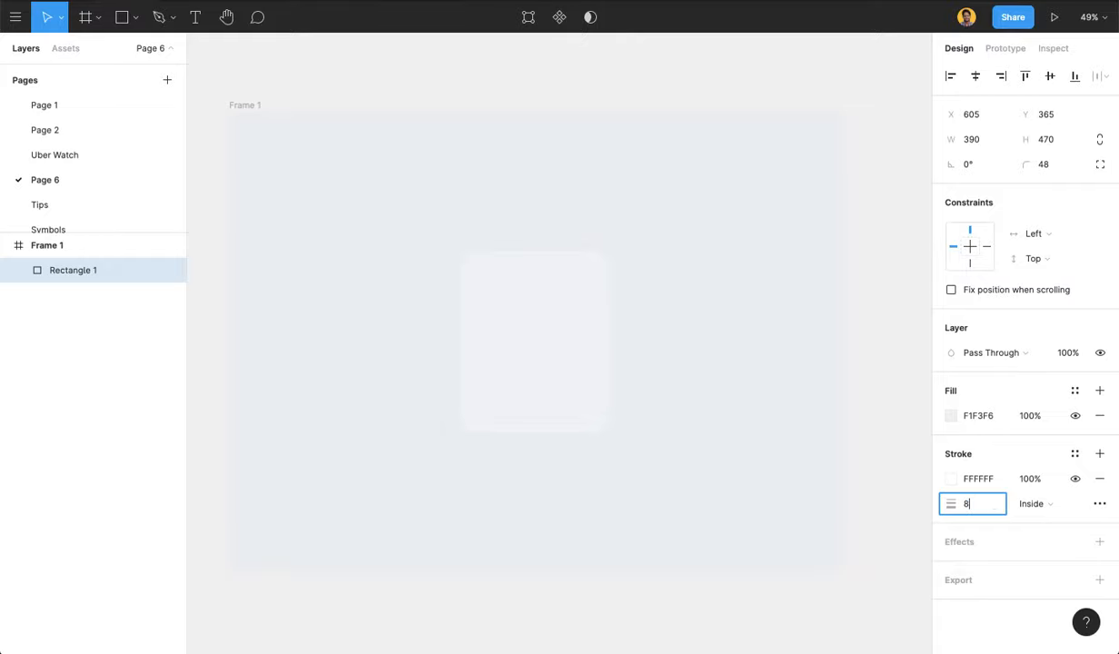
{"action": "key", "text": "Return"}
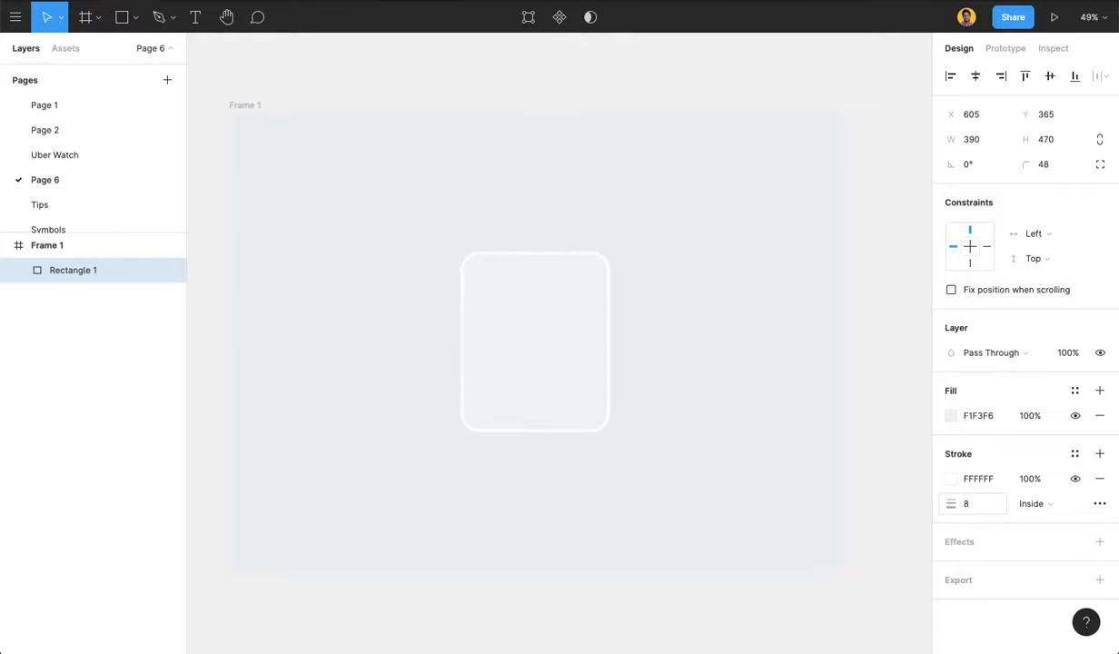
{"action": "left_click", "coordinate": [1046, 503]}
{"action": "left_click", "coordinate": [1050, 485]}
{"action": "left_click", "coordinate": [627, 606]}
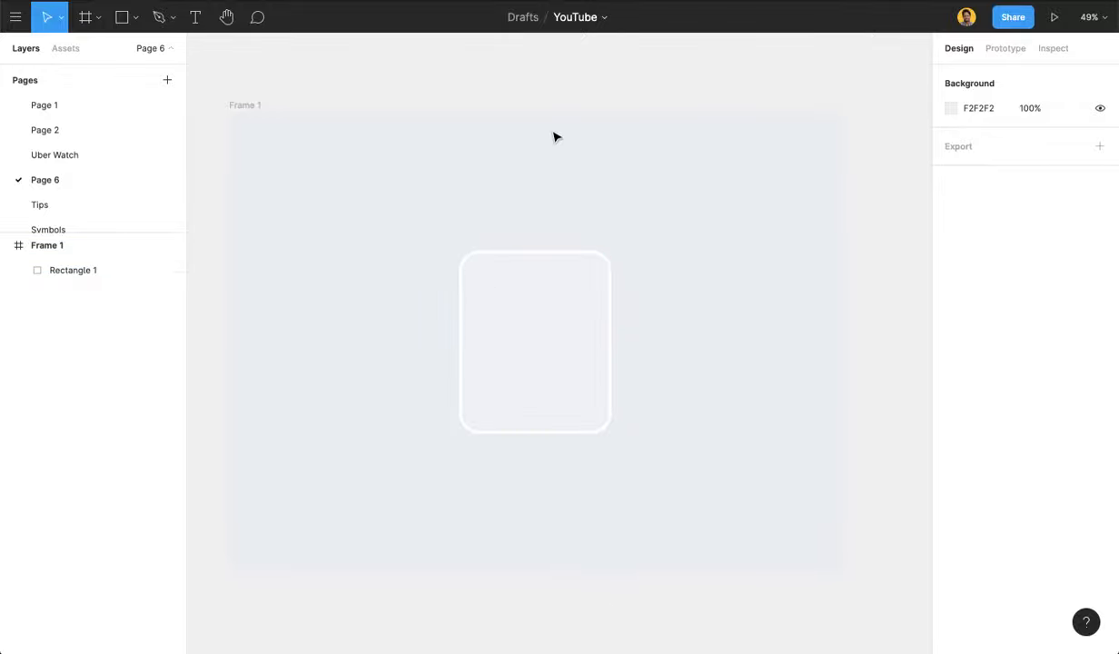
{"action": "left_click", "coordinate": [523, 312]}
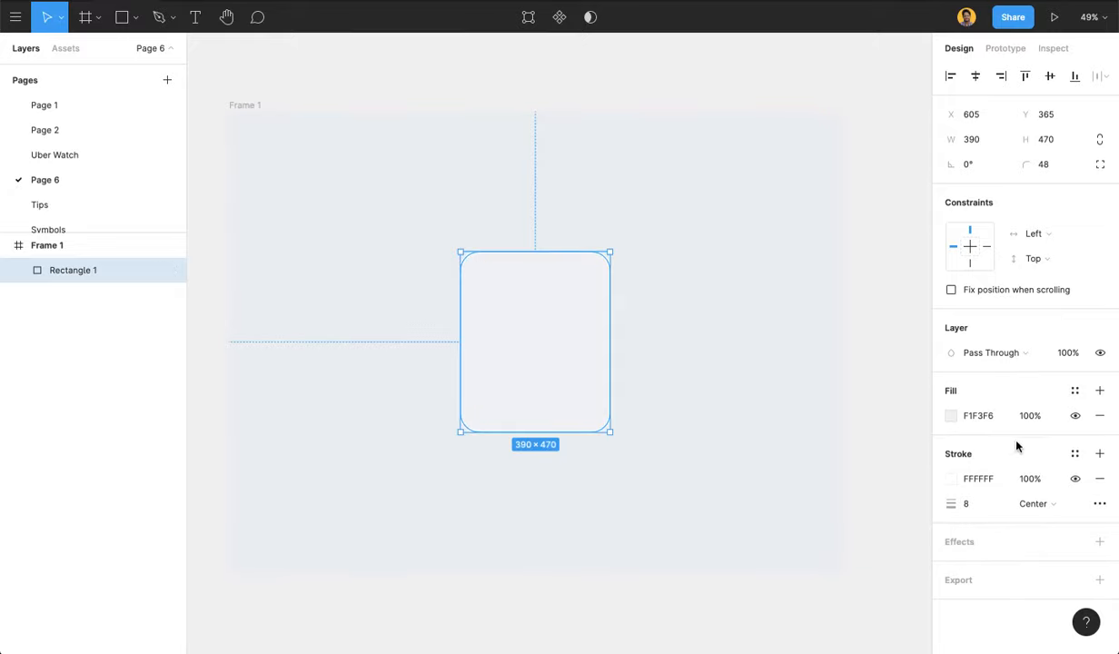
{"action": "left_click", "coordinate": [495, 101]}
{"action": "left_click", "coordinate": [562, 309]}
{"action": "left_click_drag", "start_coordinate": [563, 310], "coordinate": [560, 310]}
{"action": "left_click", "coordinate": [610, 102]}
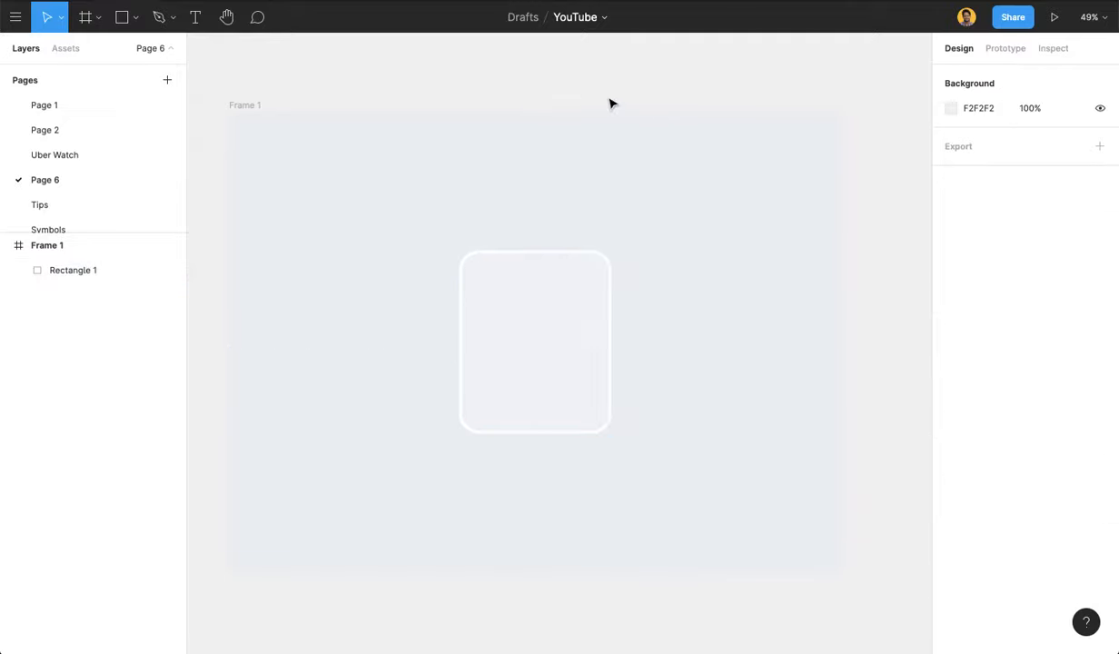
{"action": "left_click", "coordinate": [559, 322]}
{"action": "left_click", "coordinate": [495, 100]}
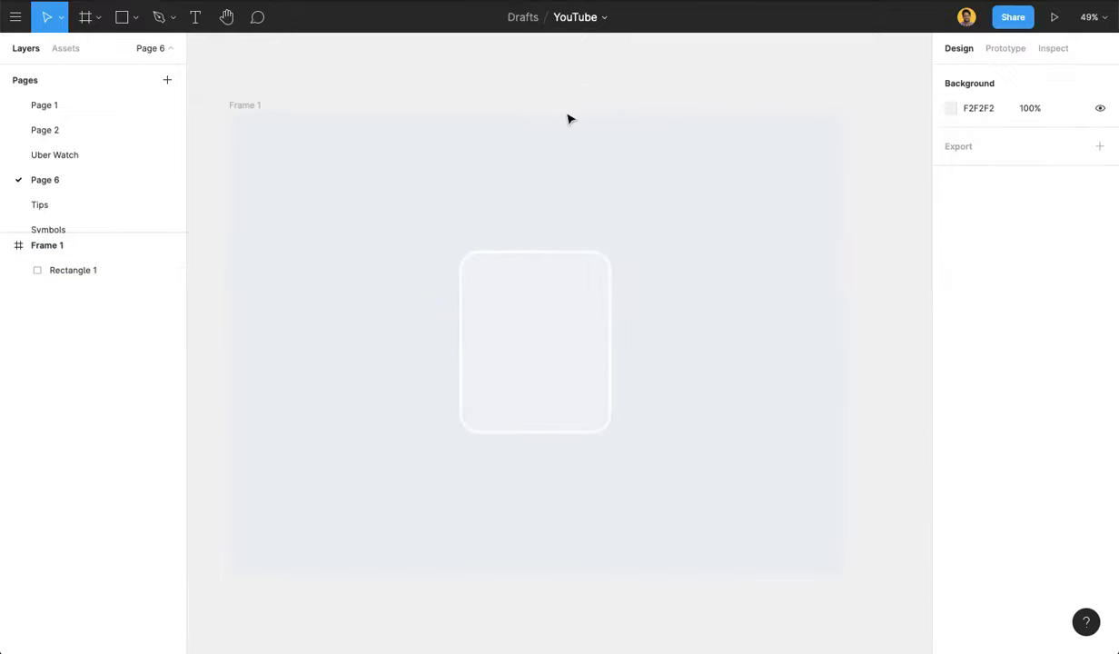
- Add a drop shadow to the rectangle with X and Y offsets of 12
{"action": "left_click", "coordinate": [583, 331]}
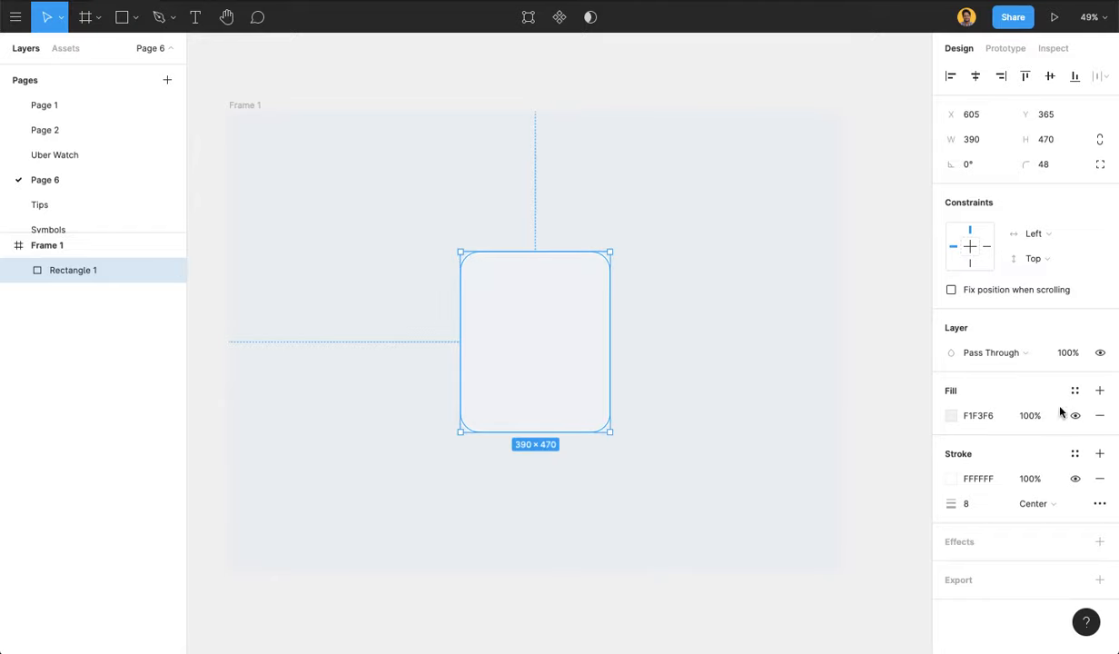
{"action": "left_click", "coordinate": [1098, 542]}
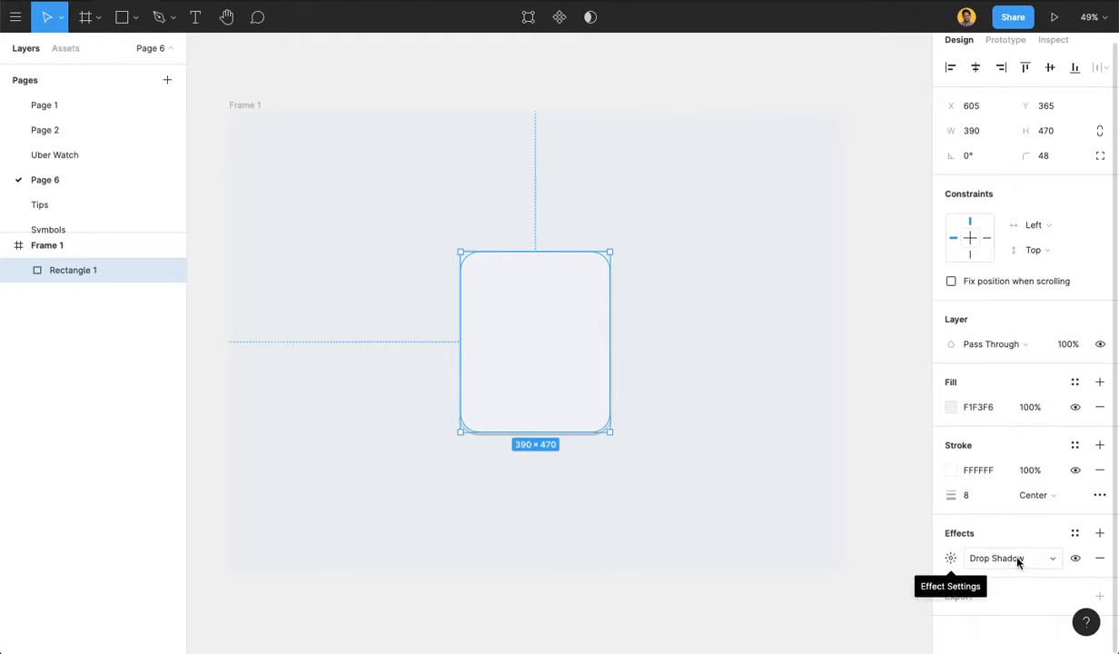
{"action": "left_click", "coordinate": [951, 560]}
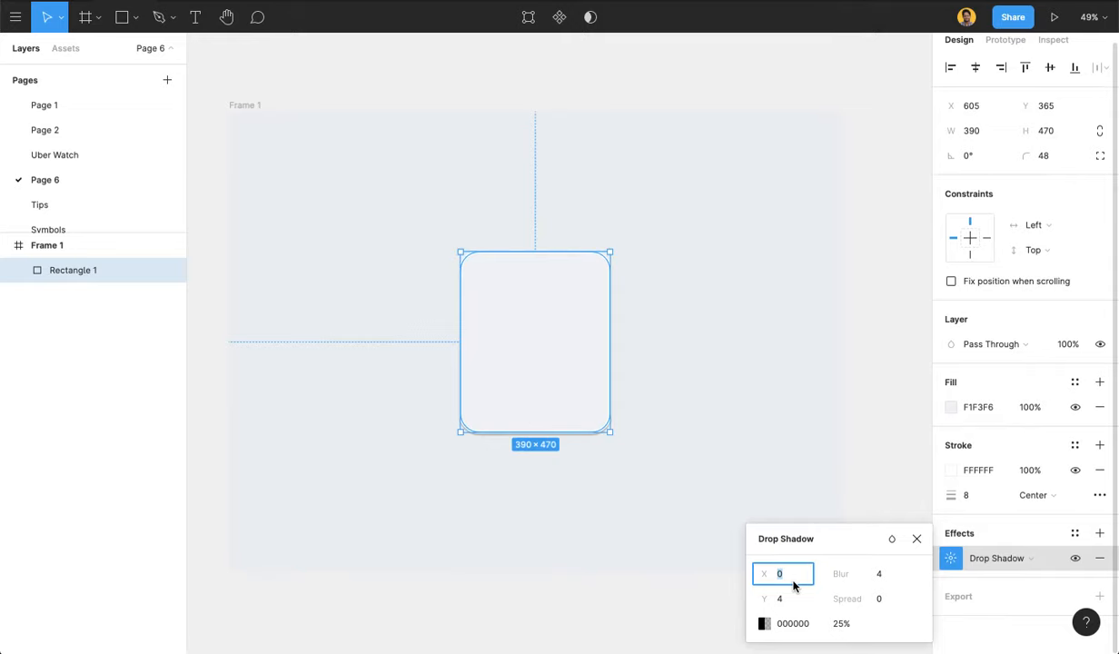
{"action": "type", "text": "12"}
{"action": "left_click", "coordinate": [798, 605]}
{"action": "type", "text": "12"}
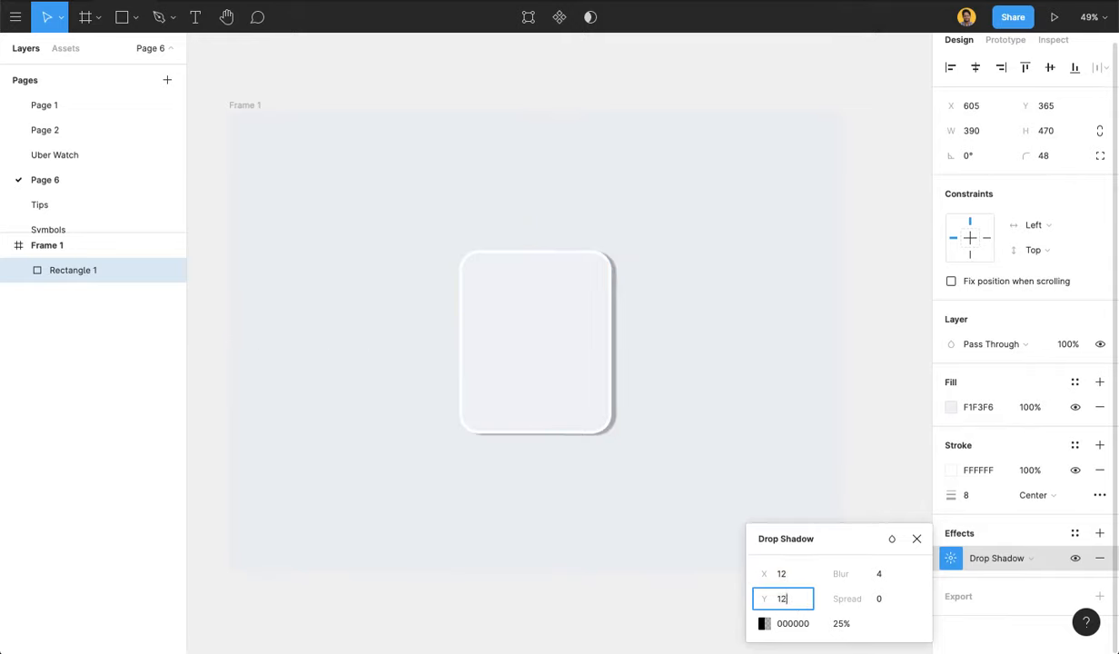
- Set the drop shadow's blur to 35 and its colour to 3754AA at 20% opacity
{"action": "left_click", "coordinate": [885, 576]}
{"action": "type", "text": "35"}
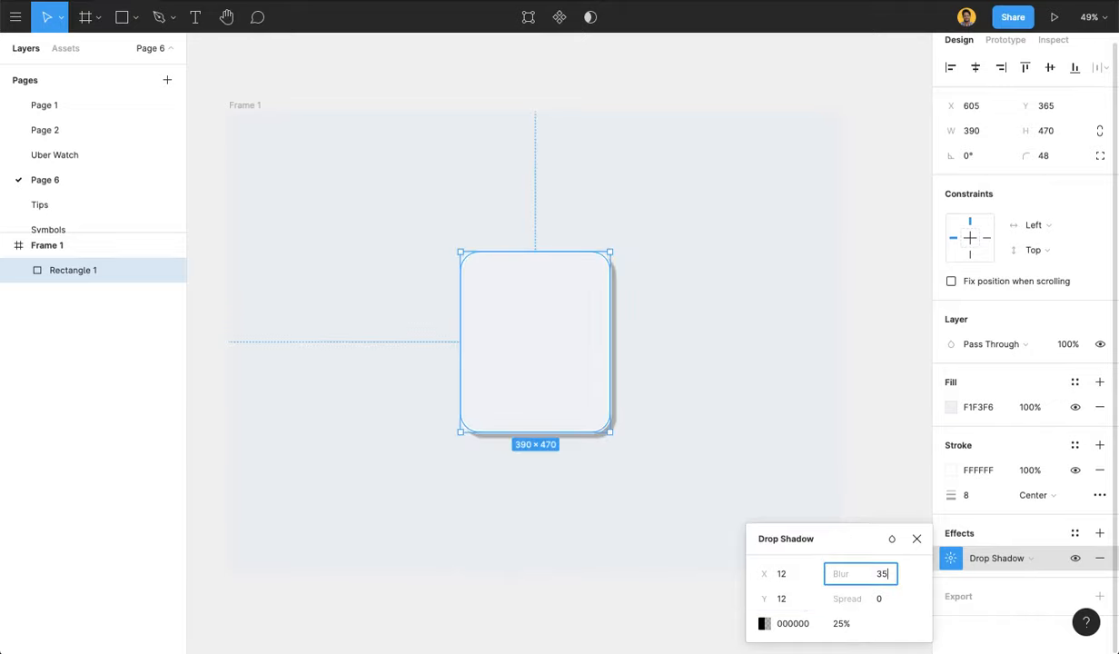
{"action": "left_click", "coordinate": [793, 625]}
{"action": "type", "text": "3754aa"}
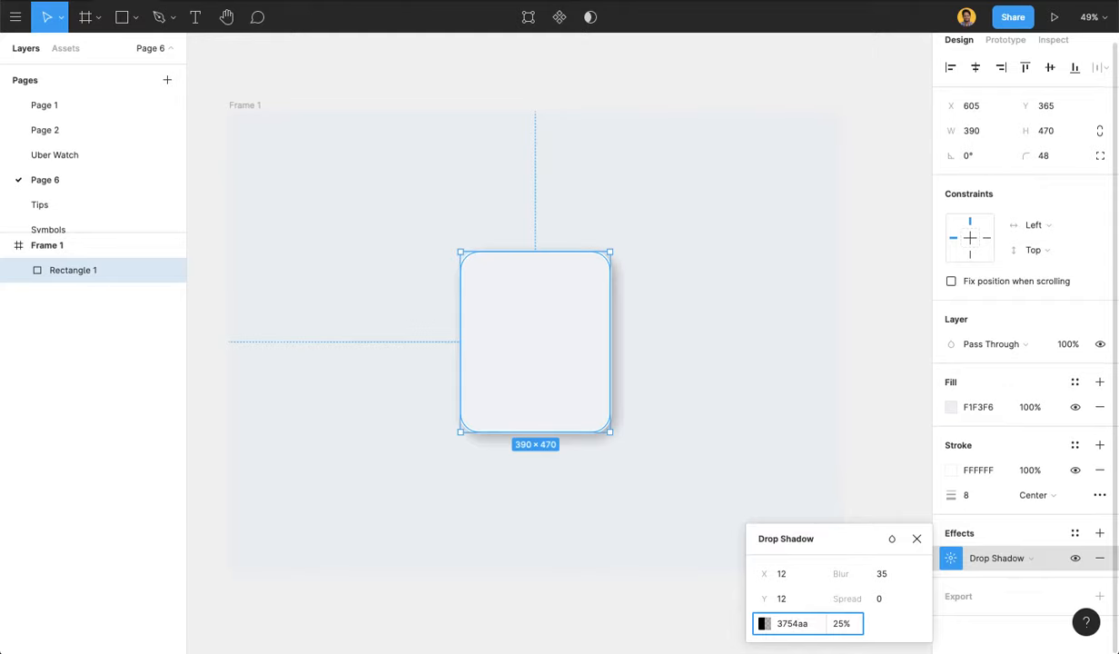
{"action": "left_click", "coordinate": [842, 625]}
{"action": "type", "text": "20"}
{"action": "key", "text": "Return"}
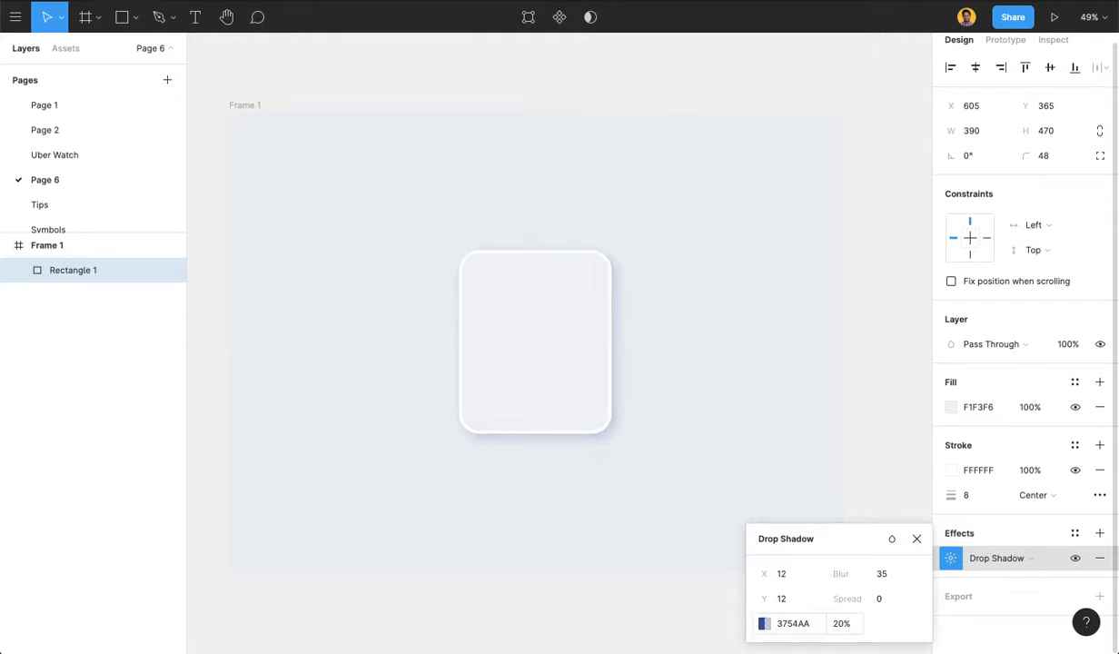
{"action": "left_click", "coordinate": [921, 538]}
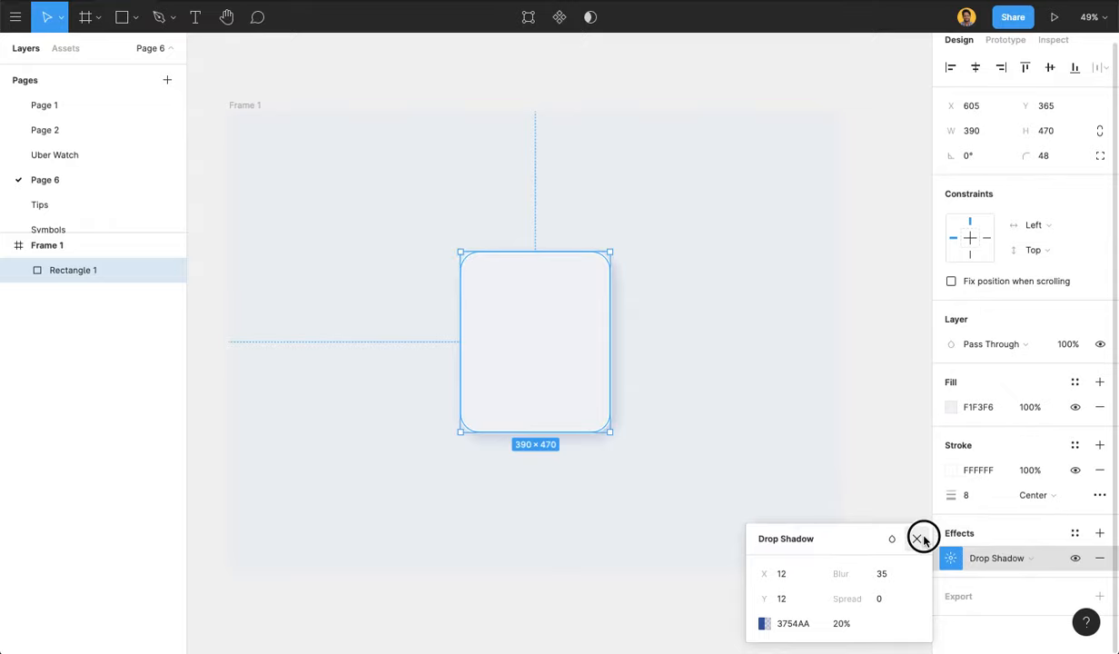
{"action": "left_click", "coordinate": [619, 597]}
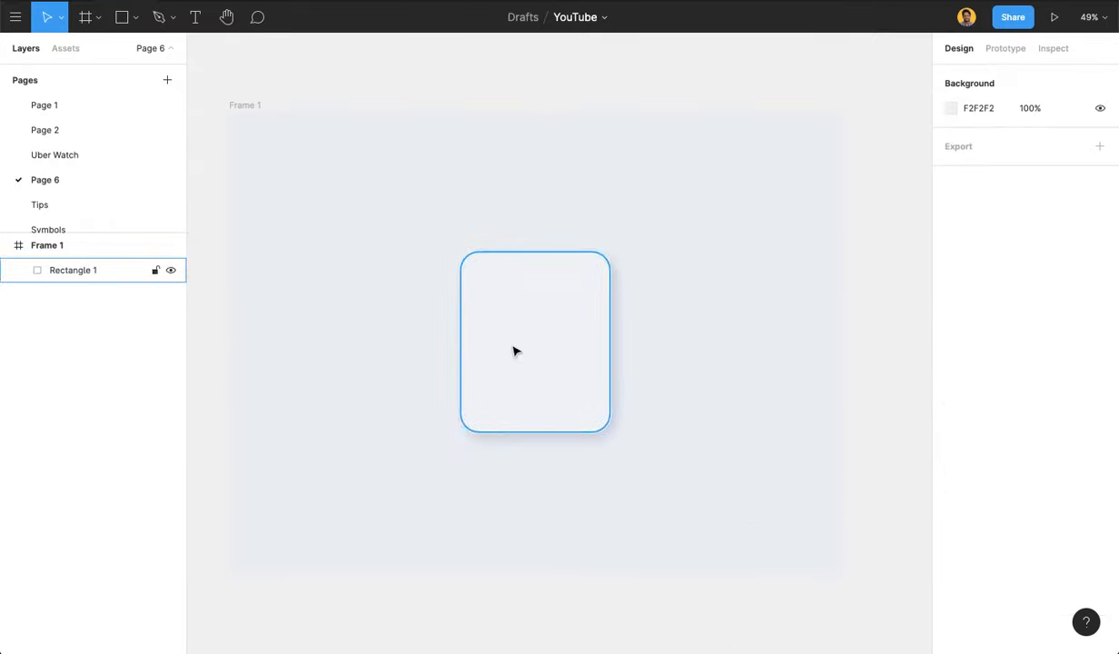
- Add a second drop shadow to the rectangle with X and Y offsets of -12
{"action": "left_click", "coordinate": [535, 364]}
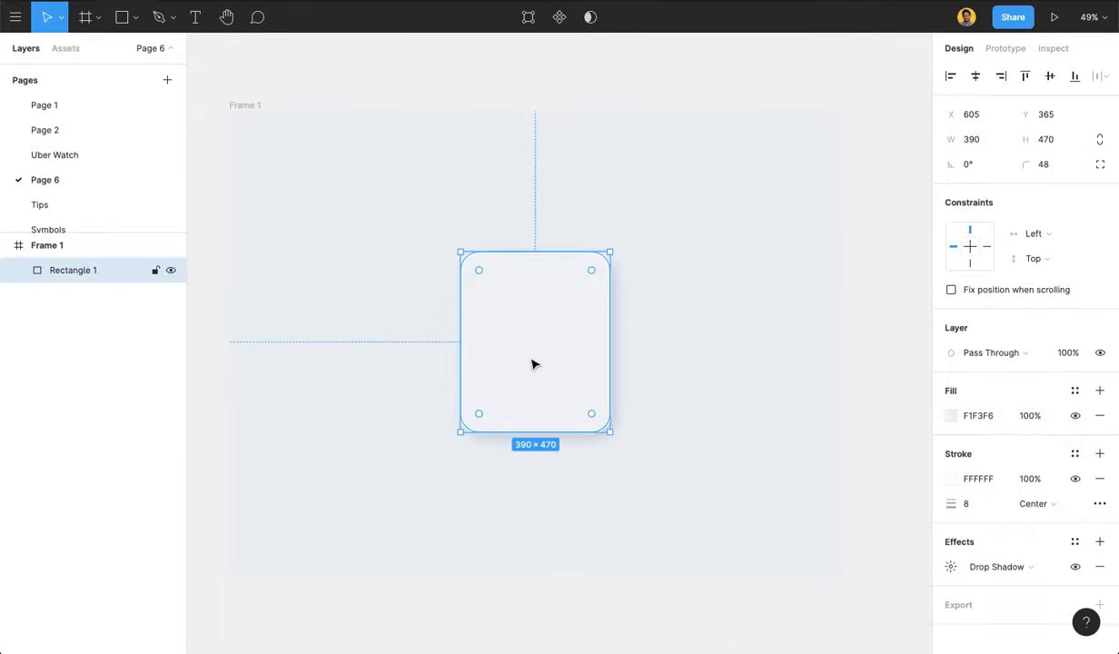
{"action": "left_click", "coordinate": [1098, 543]}
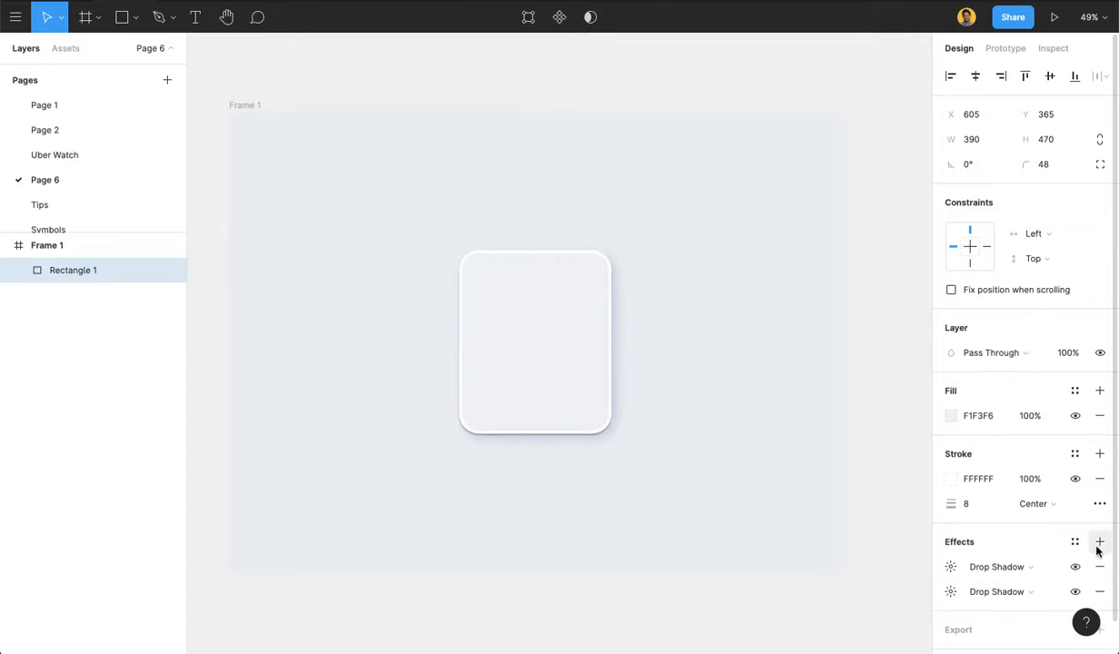
{"action": "left_click", "coordinate": [951, 591]}
{"action": "left_click", "coordinate": [953, 569]}
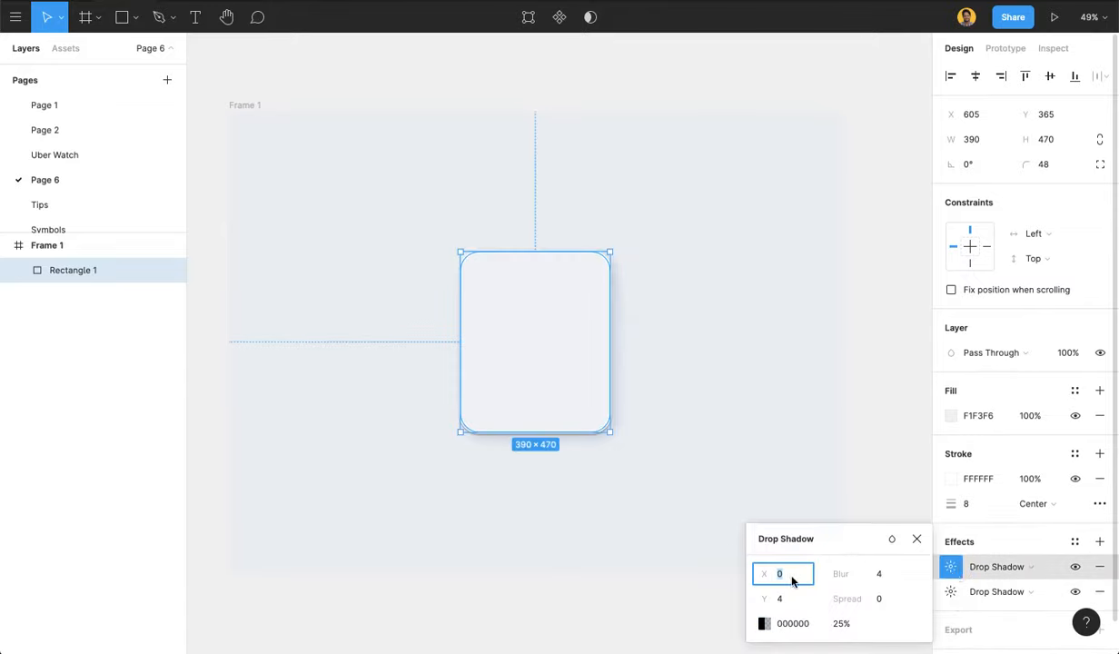
{"action": "type", "text": "-12"}
{"action": "key", "text": "Tab"}
{"action": "type", "text": "-12"}
- Give the second drop shadow a blur of 35 and the colour FFFFFF at 100% opacity
{"action": "key", "text": "Tab"}
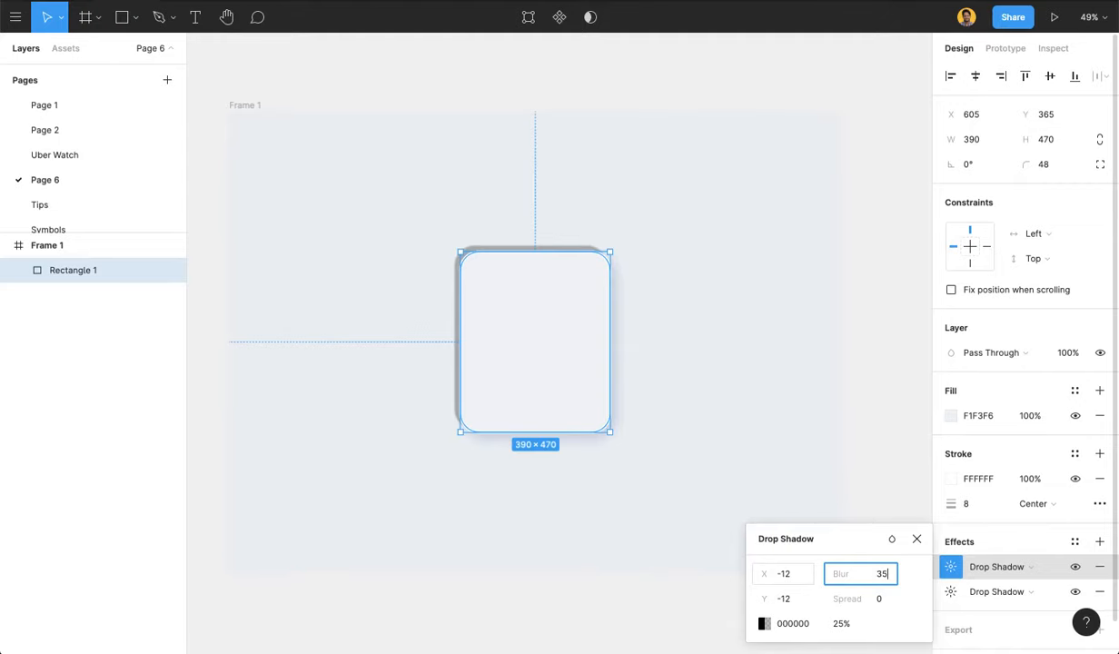
{"action": "left_click", "coordinate": [784, 621]}
{"action": "type", "text": "f"}
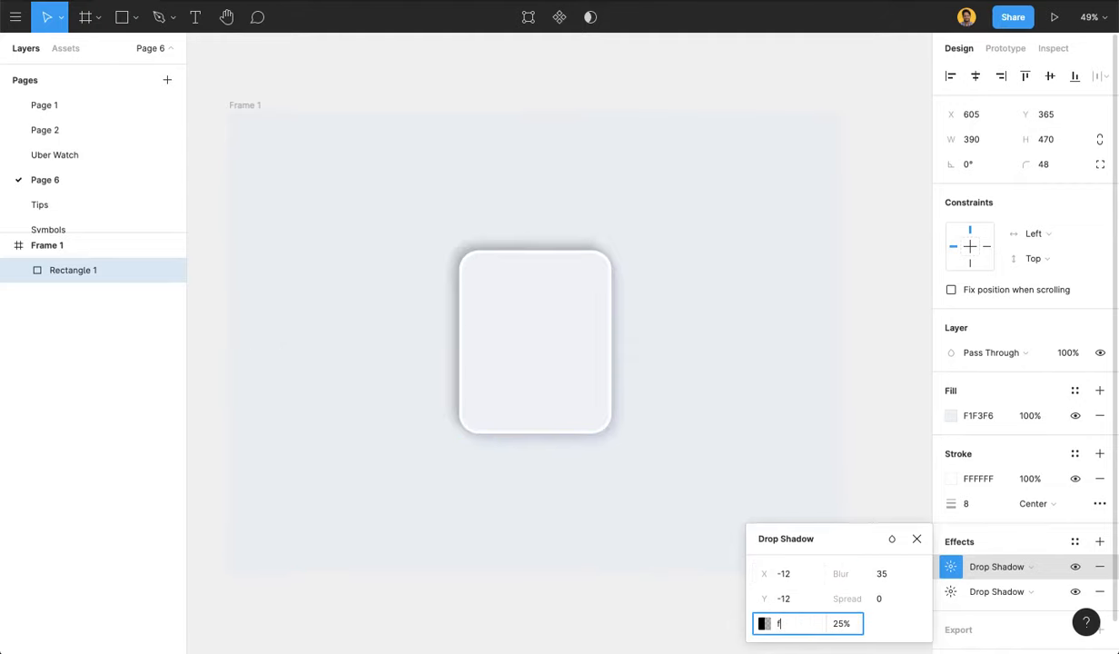
{"action": "type", "text": "ff"}
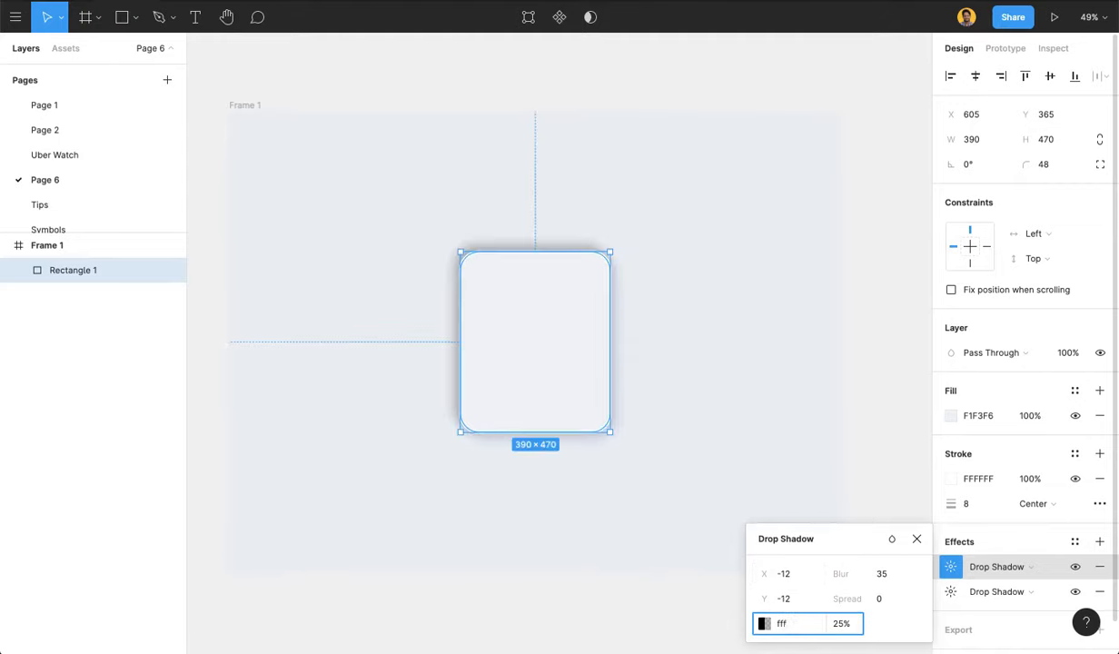
{"action": "key", "text": "Tab"}
{"action": "type", "text": "100"}
{"action": "key", "text": "Return"}
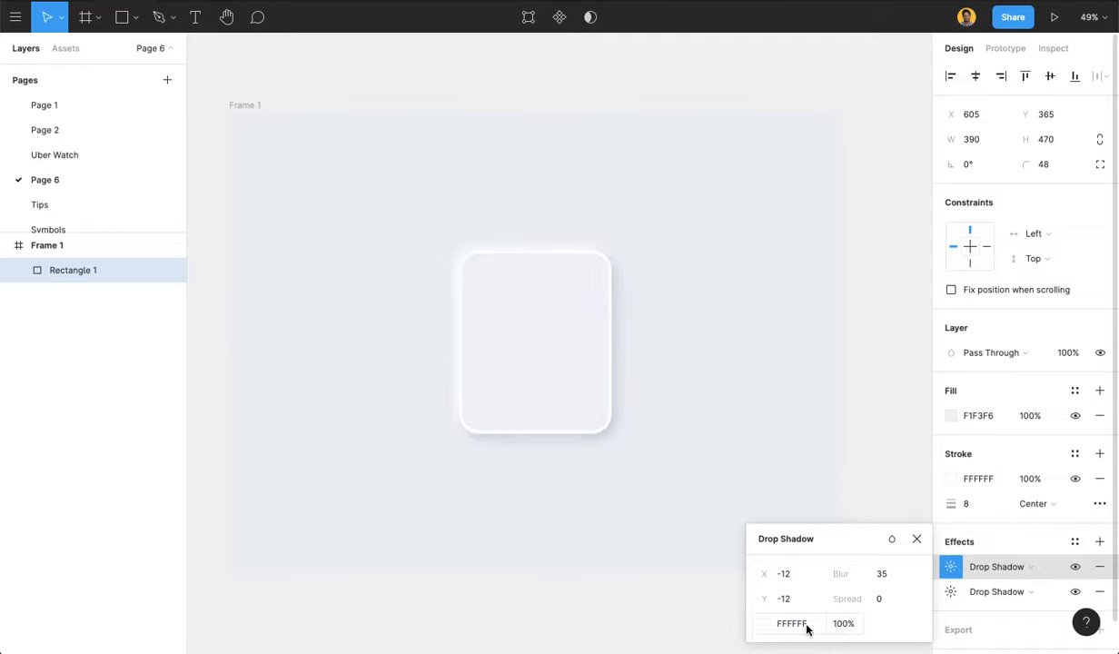
{"action": "left_click", "coordinate": [684, 403]}
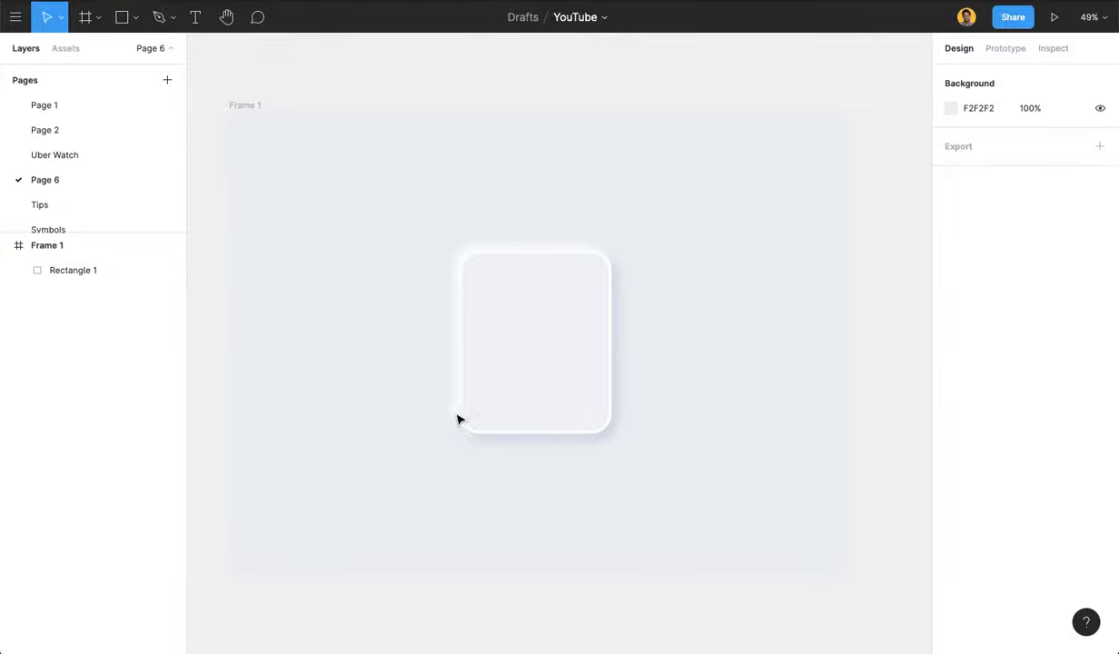
- Add an inner shadow to the rectangle with X and Y offsets of -12
{"action": "left_click", "coordinate": [548, 395]}
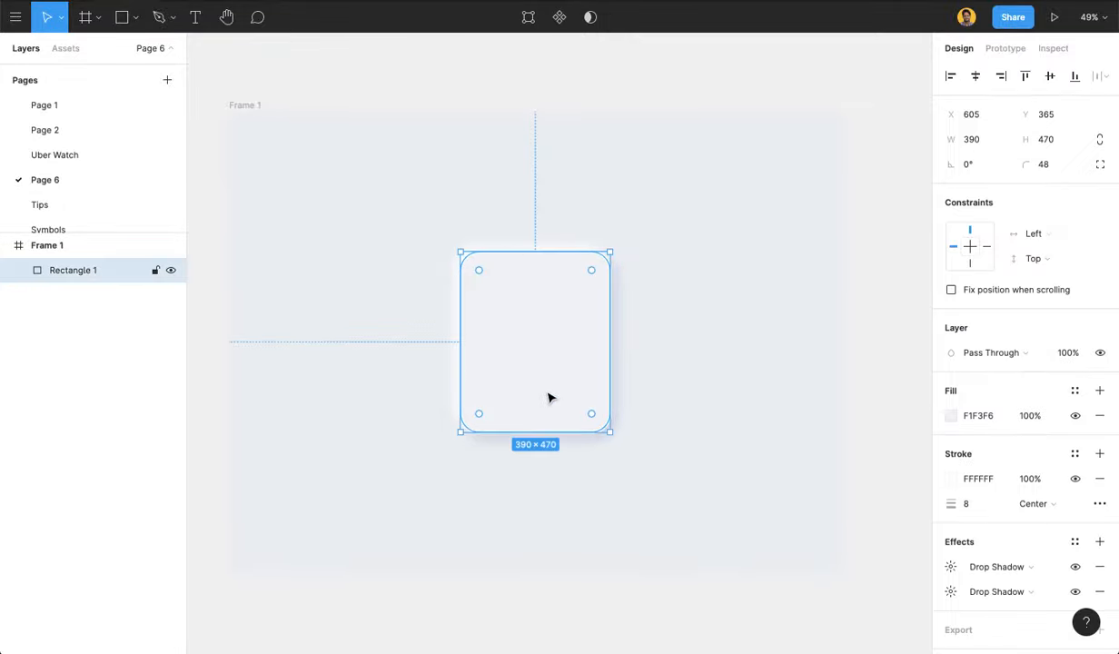
{"action": "left_click", "coordinate": [1100, 542]}
{"action": "left_click", "coordinate": [999, 568]}
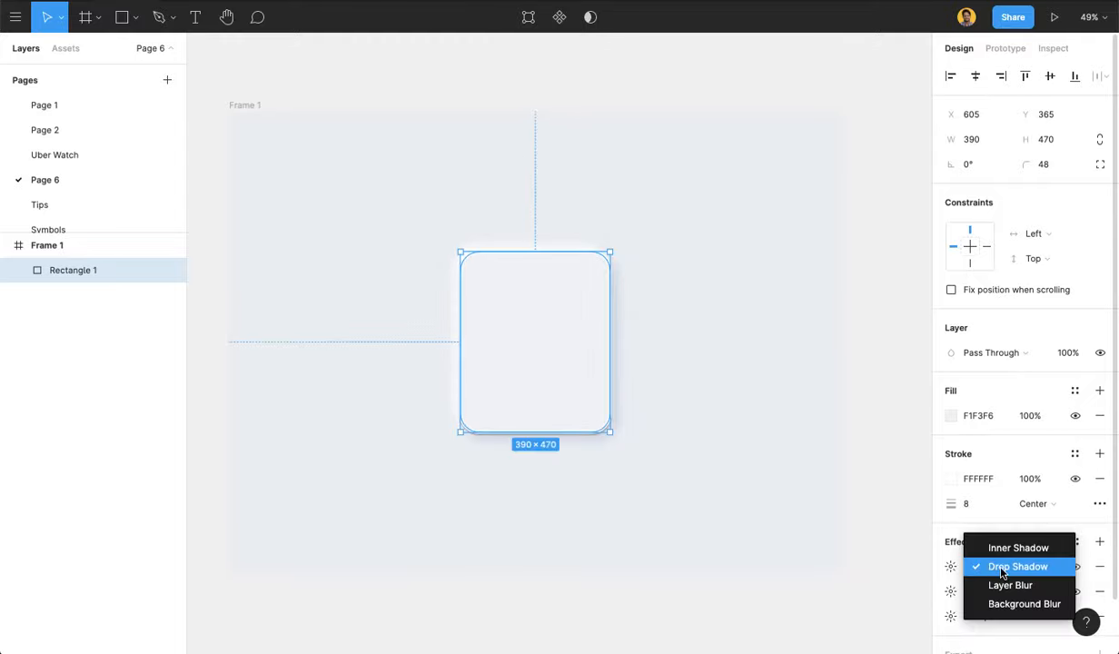
{"action": "left_click", "coordinate": [1008, 548]}
{"action": "left_click", "coordinate": [950, 567]}
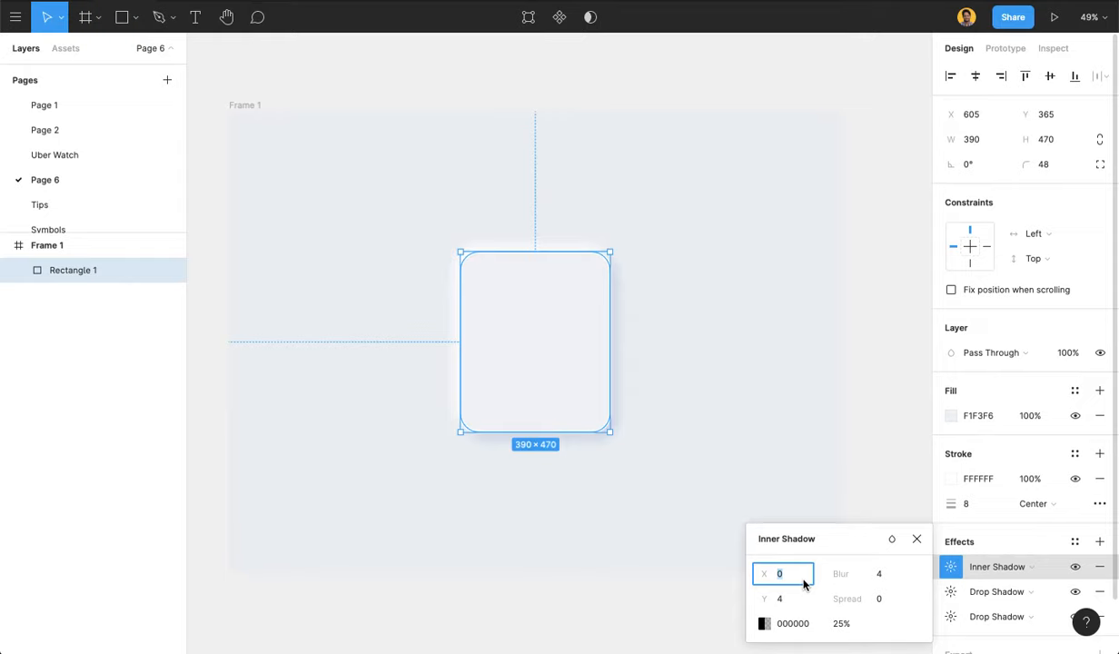
{"action": "type", "text": "-12"}
{"action": "key", "text": "Tab"}
{"action": "type", "text": "-12"}
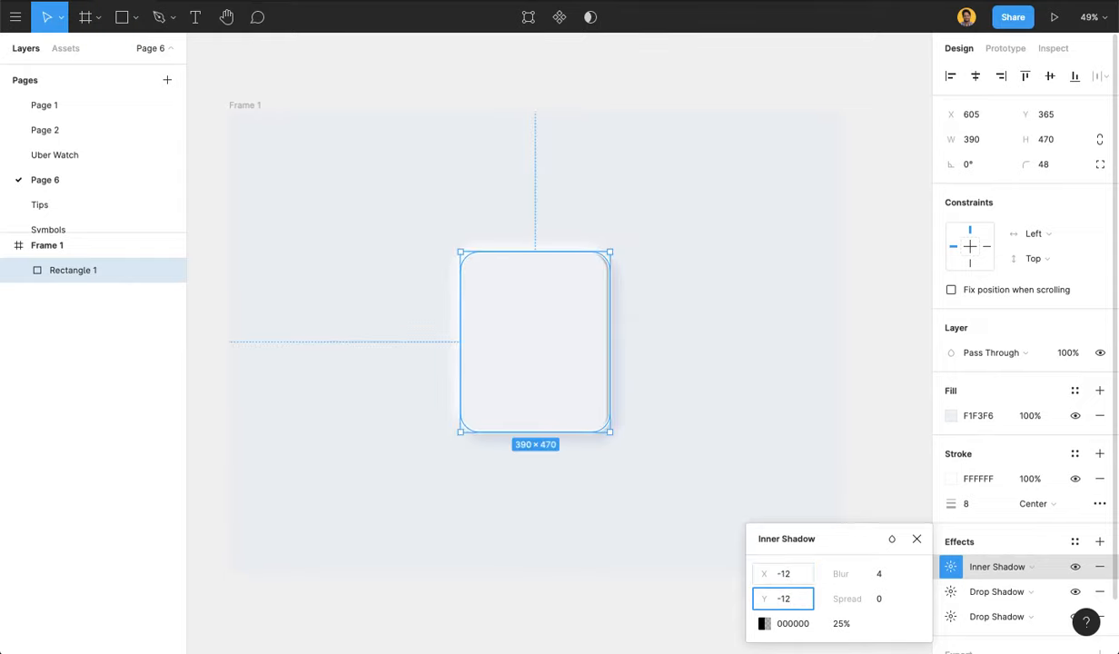
- Set the inner shadow's blur to 25, spread to 4 and colour to FFFFFF at 50% opacity
{"action": "key", "text": "Tab"}
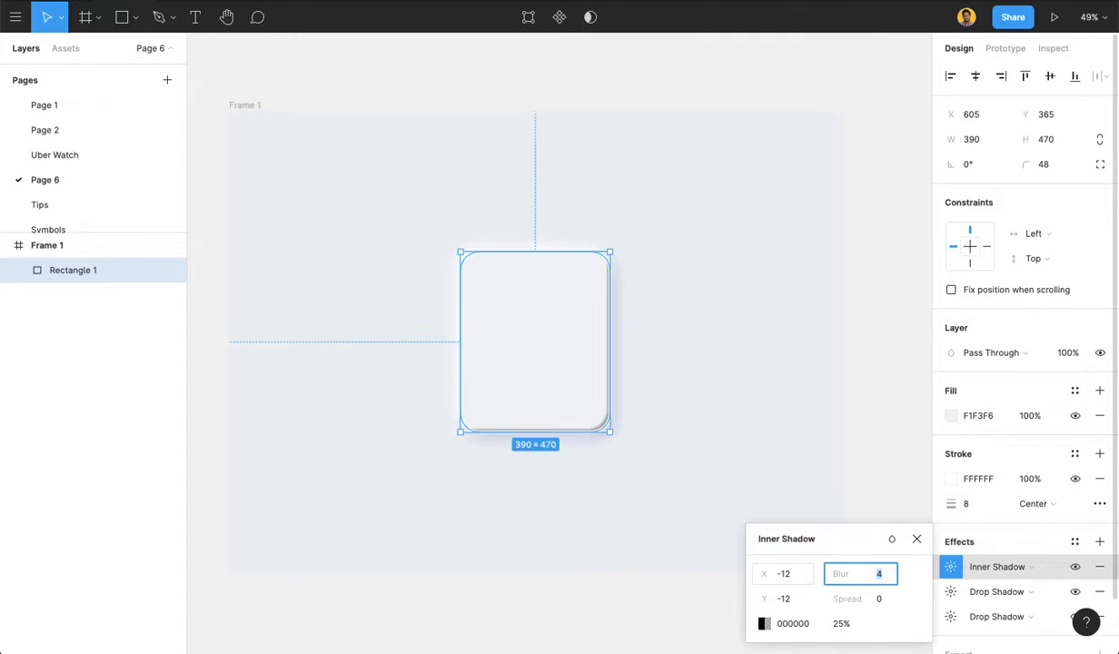
{"action": "left_click", "coordinate": [876, 598]}
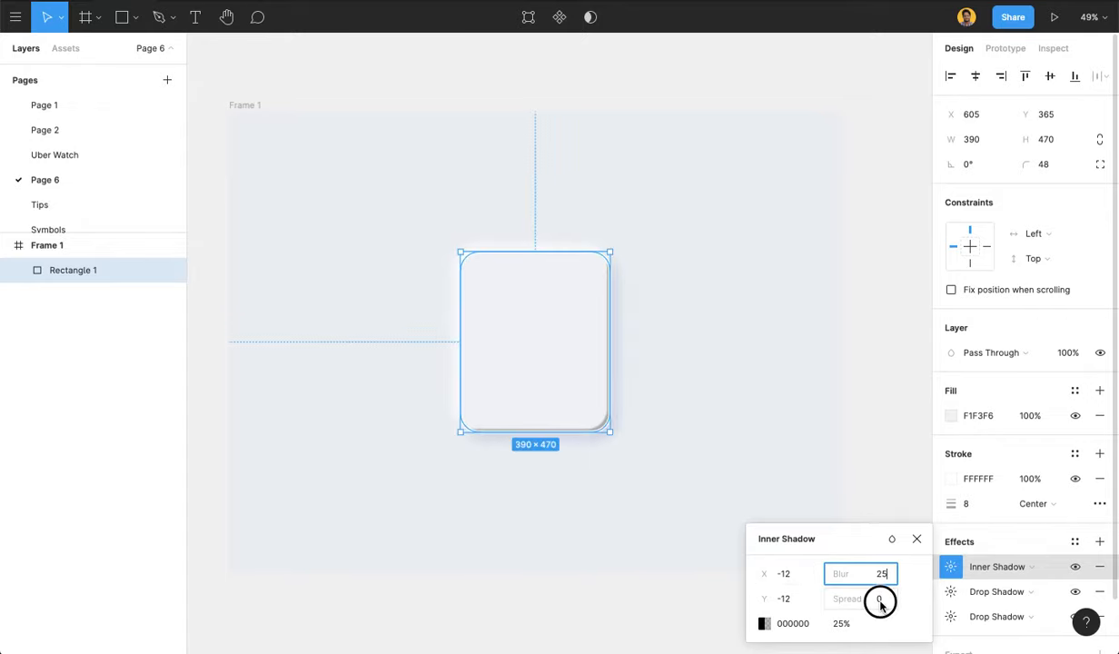
{"action": "type", "text": "4"}
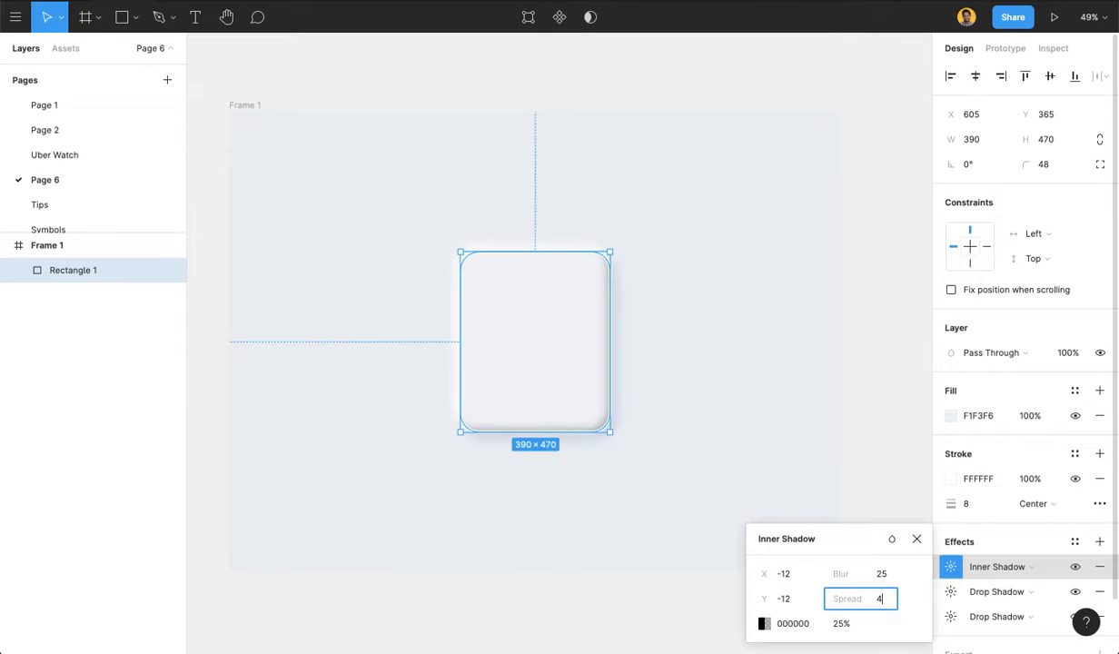
{"action": "left_click", "coordinate": [793, 623]}
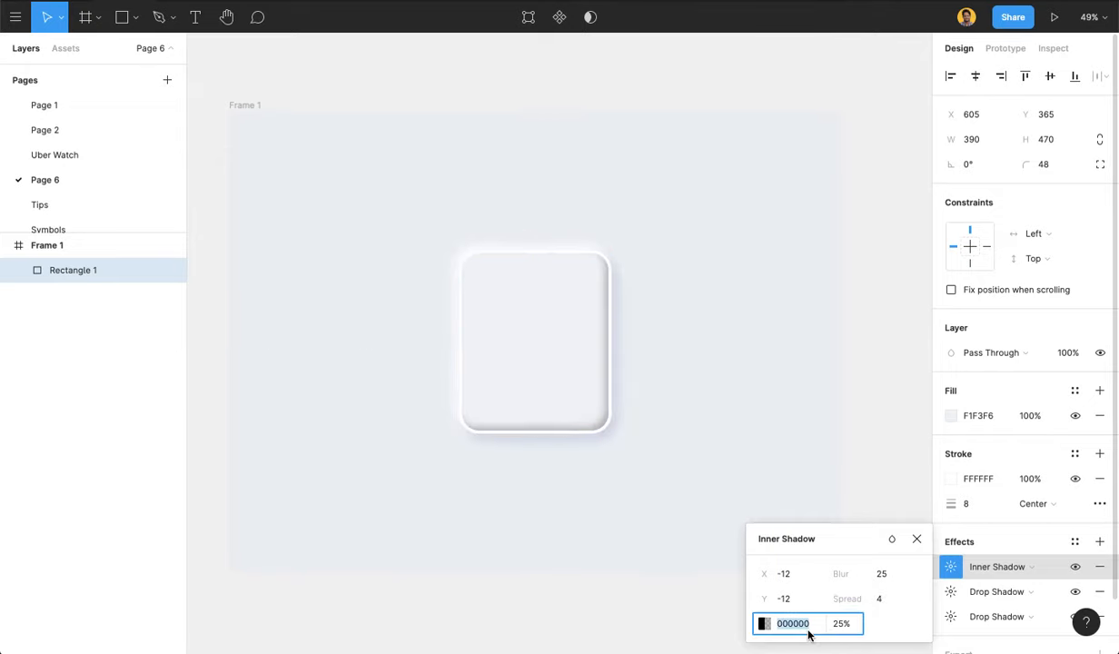
{"action": "type", "text": "fff"}
{"action": "key", "text": "Tab"}
{"action": "type", "text": "50"}
{"action": "key", "text": "Return"}
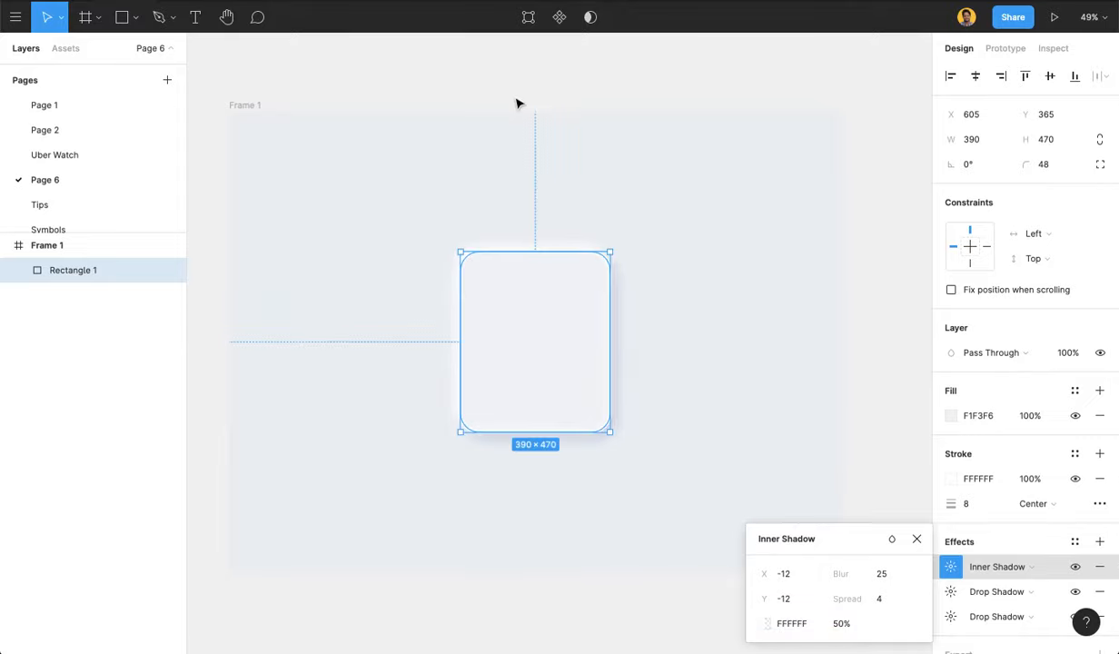
{"action": "left_click", "coordinate": [516, 104]}
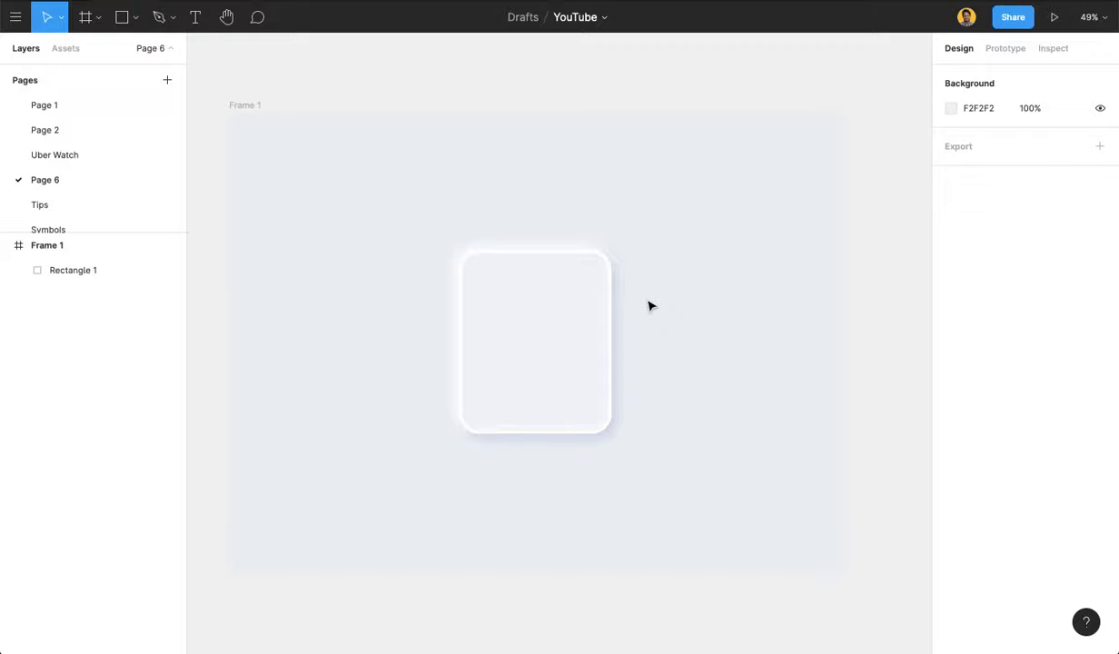
- Duplicate the card and arrange the two cards side by side with a gap of 136, centred in the frame
{"action": "left_click", "coordinate": [558, 317]}
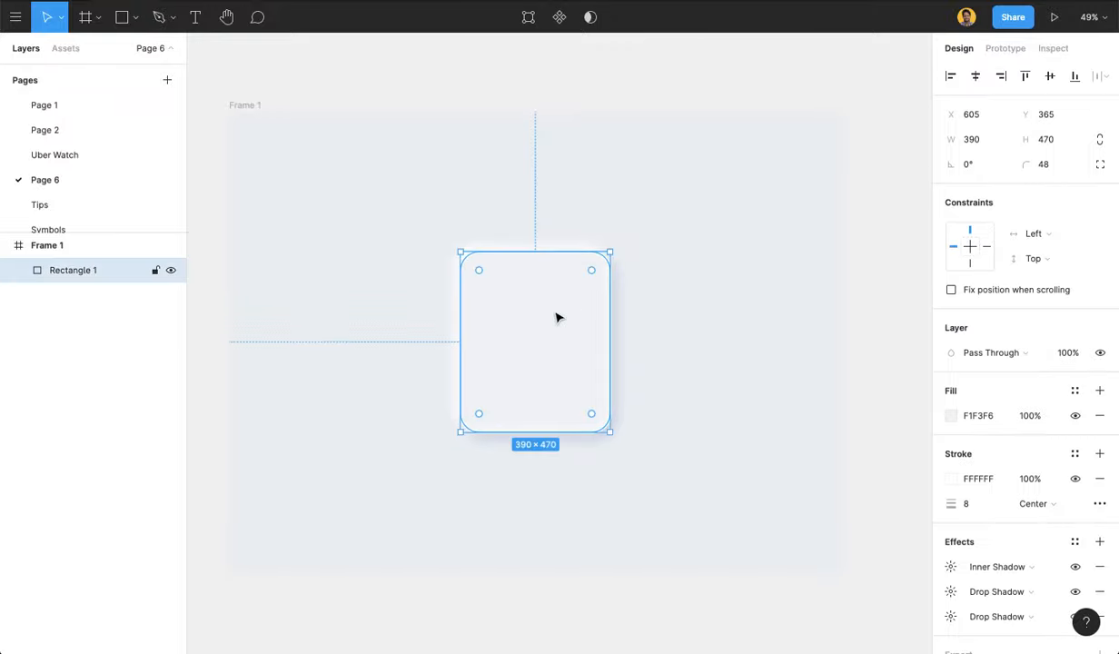
{"action": "left_click_drag", "start_coordinate": [568, 312], "coordinate": [680, 328]}
{"action": "key", "text": "ctrl+d"}
{"action": "left_click", "coordinate": [467, 340], "text": "shift"}
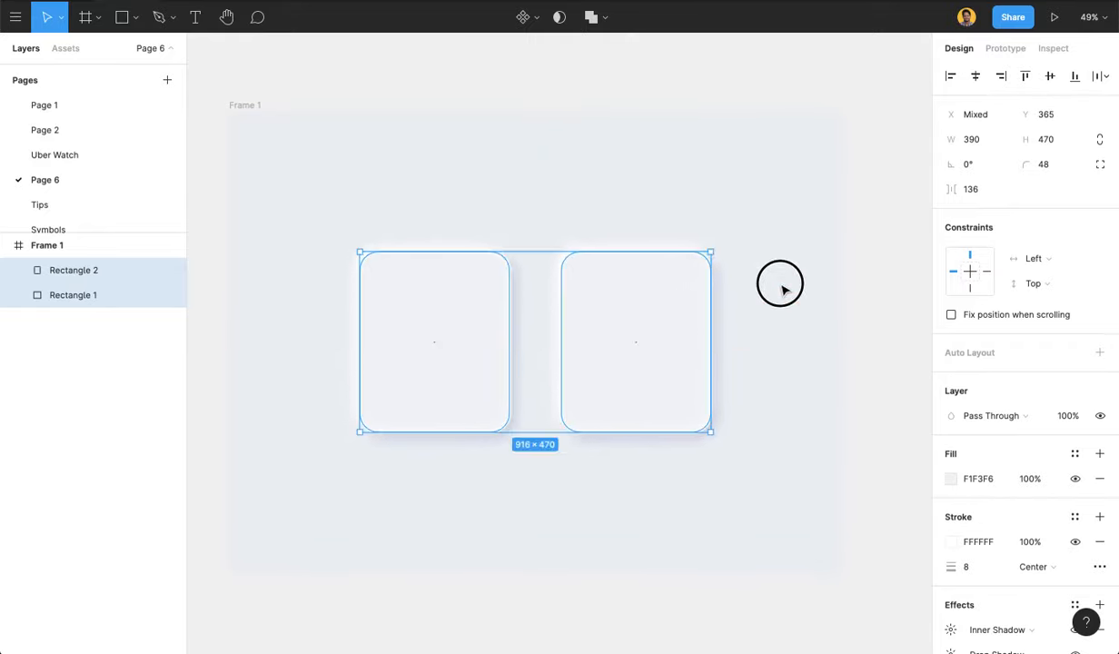
{"action": "left_click", "coordinate": [782, 290]}
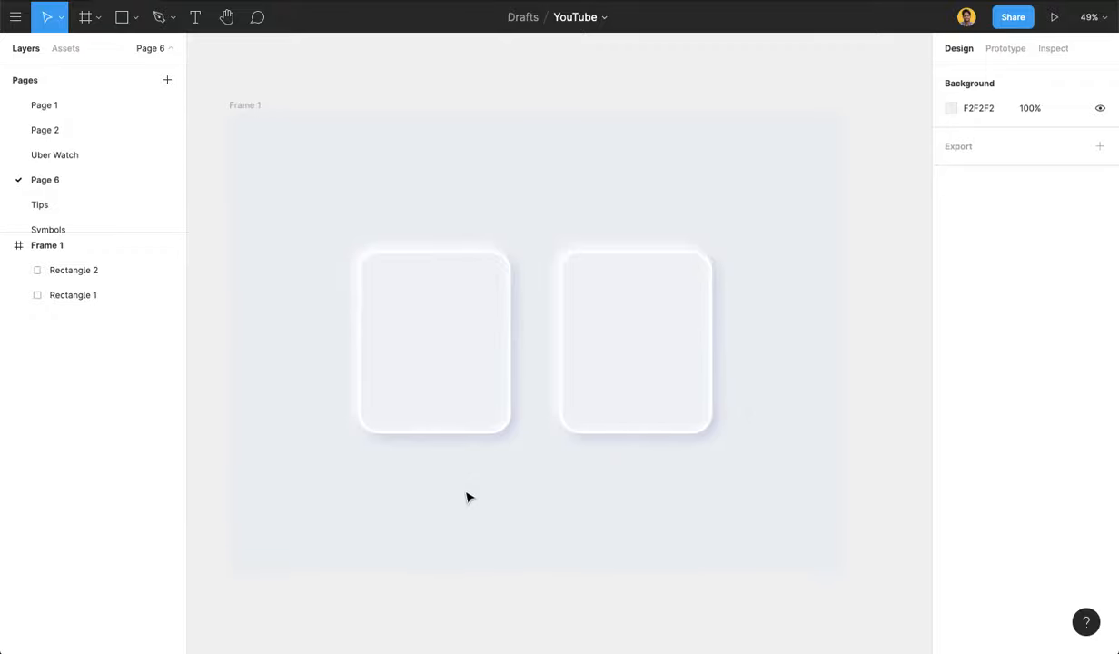
- Copy the Uber logo from the Uber Watch page and place it in the middle of Page 6's left card
{"action": "left_click", "coordinate": [149, 155]}
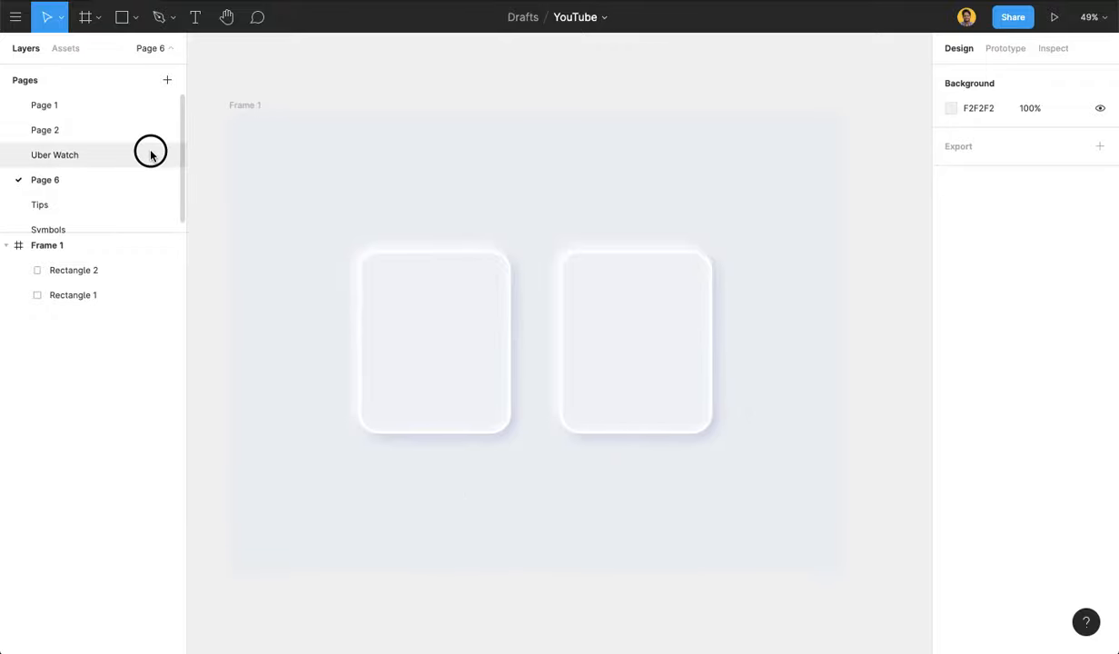
{"action": "left_click", "coordinate": [390, 307]}
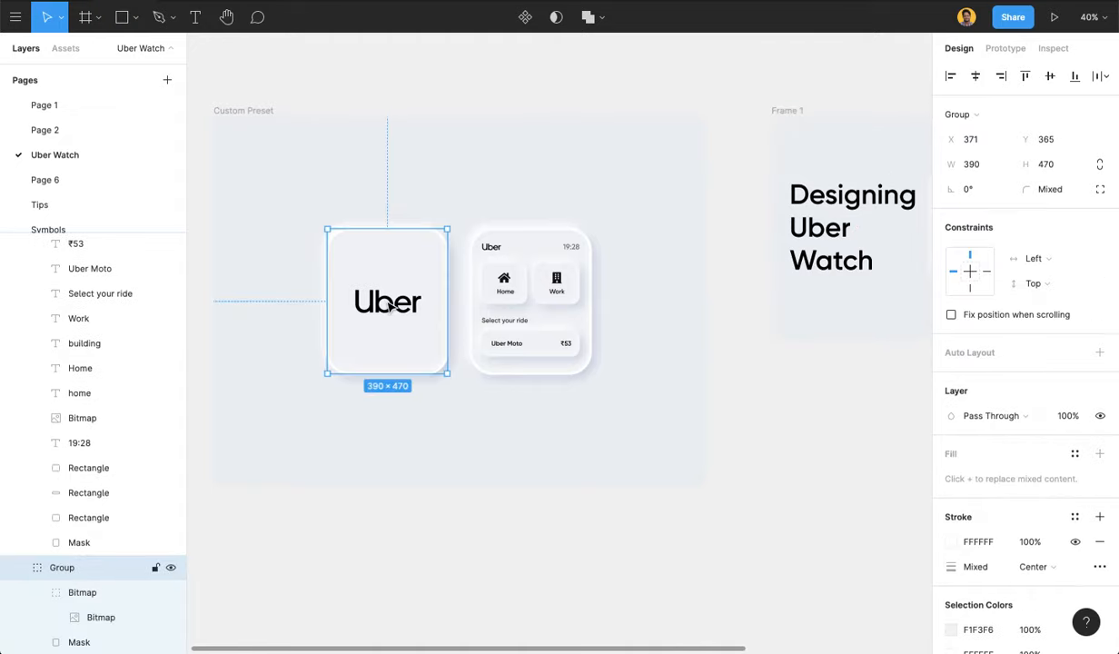
{"action": "double_click", "coordinate": [388, 305]}
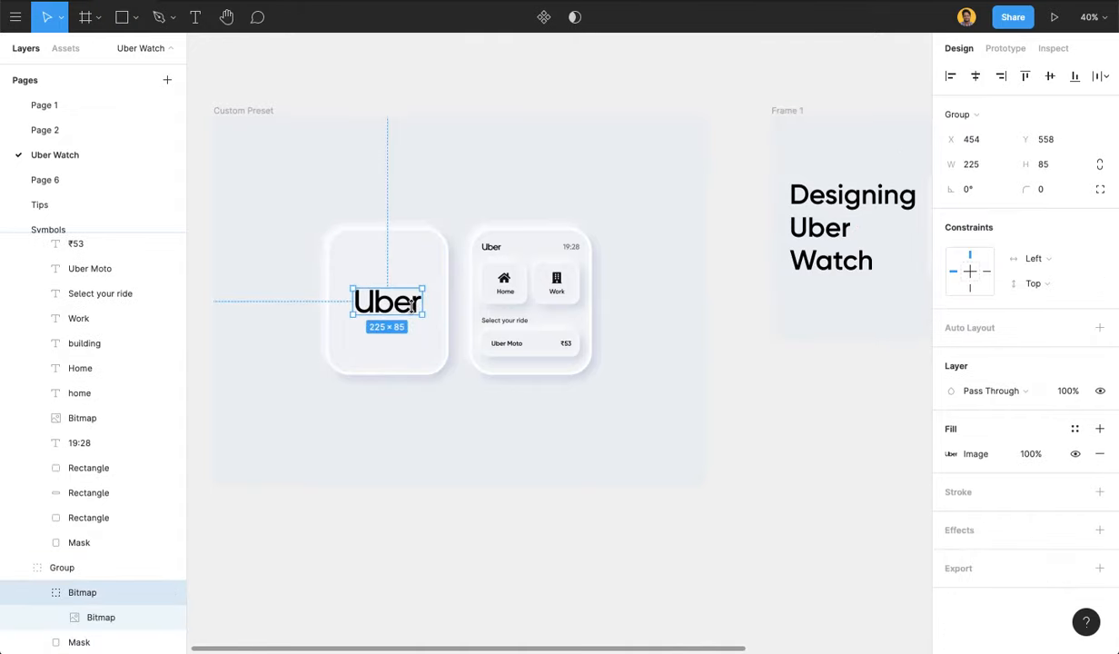
{"action": "left_click", "coordinate": [105, 178]}
{"action": "left_click", "coordinate": [430, 295]}
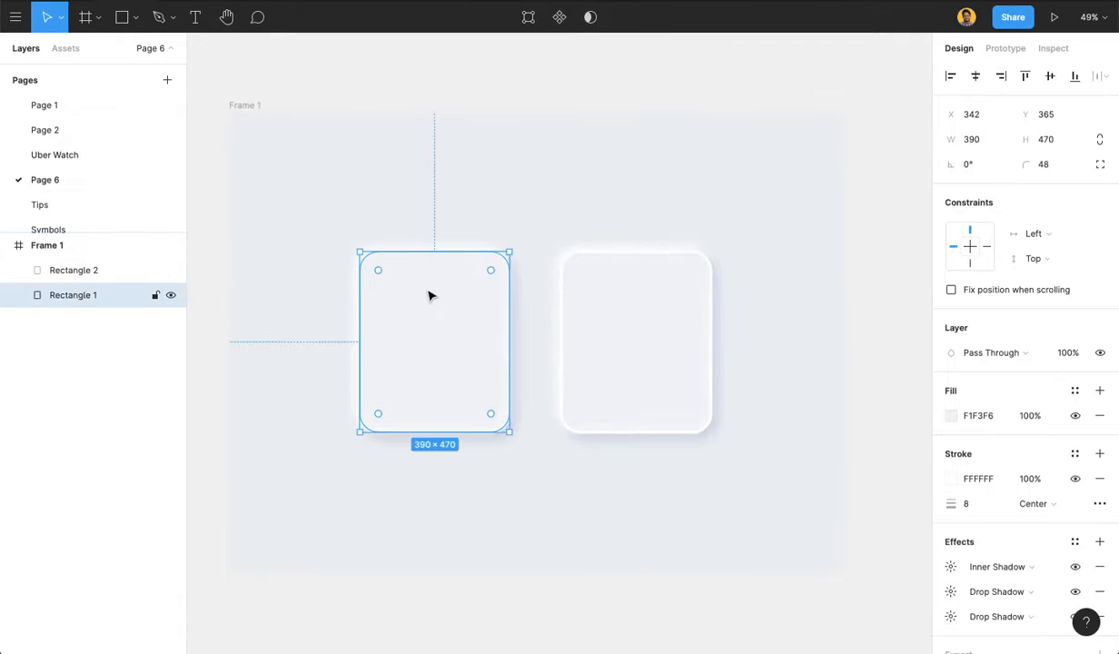
{"action": "key", "text": "ctrl+v"}
{"action": "left_click_drag", "start_coordinate": [541, 346], "coordinate": [445, 342]}
- Align the Uber logo with the left card's horizontal and vertical centres
{"action": "left_click", "coordinate": [480, 302], "text": "shift"}
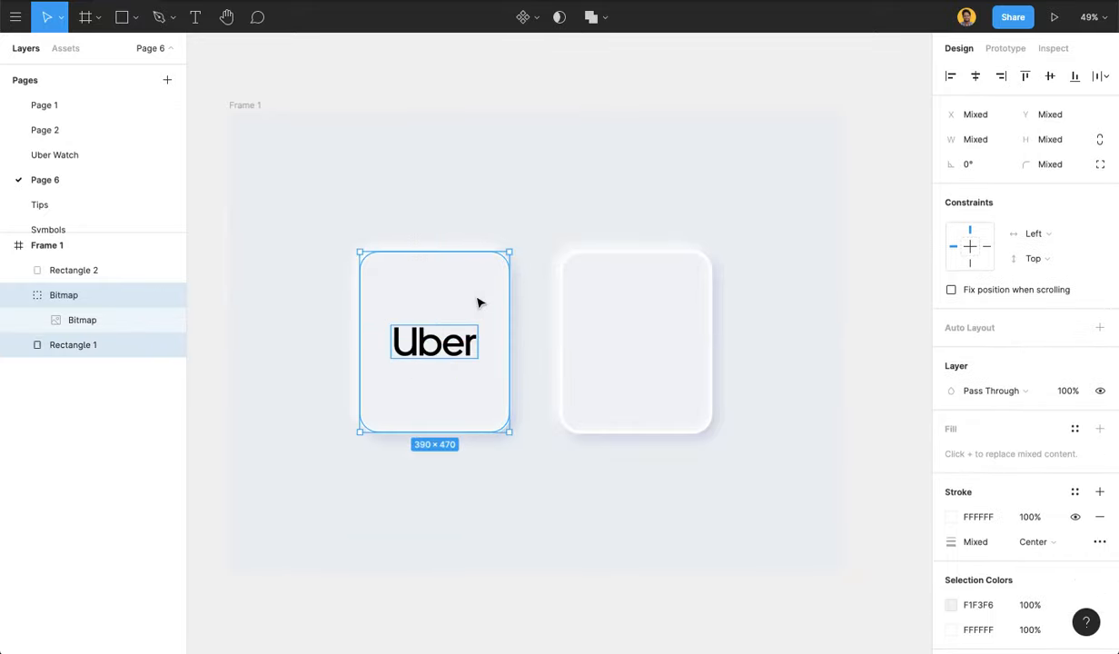
{"action": "left_click", "coordinate": [490, 223]}
{"action": "left_click", "coordinate": [440, 354]}
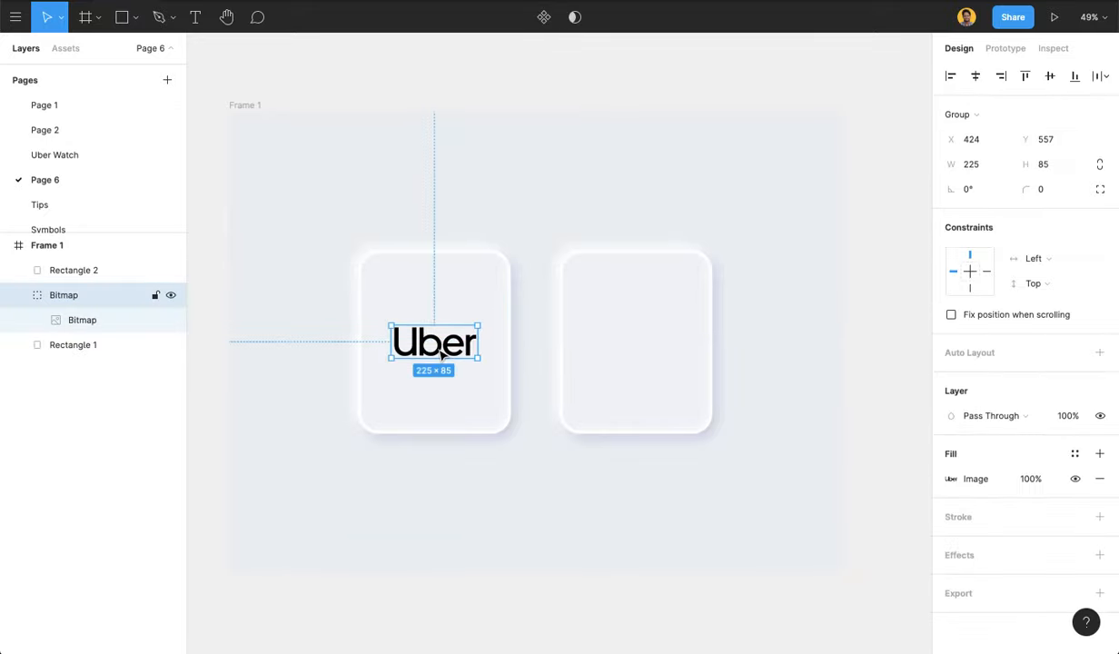
{"action": "left_click", "coordinate": [476, 305], "text": "shift"}
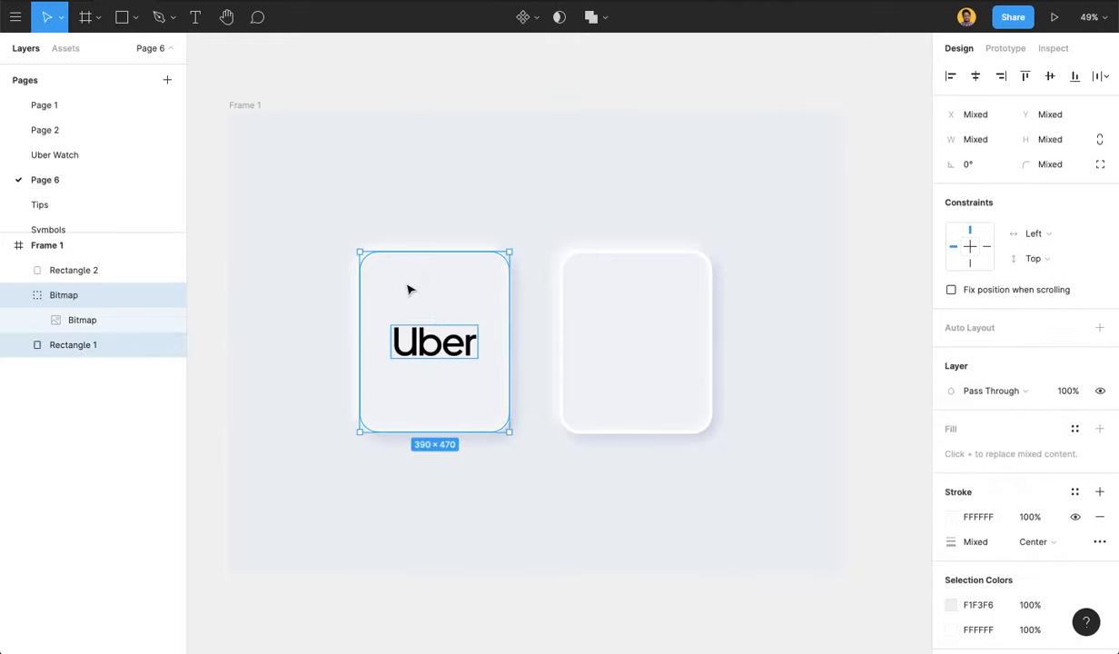
{"action": "left_click", "coordinate": [976, 77]}
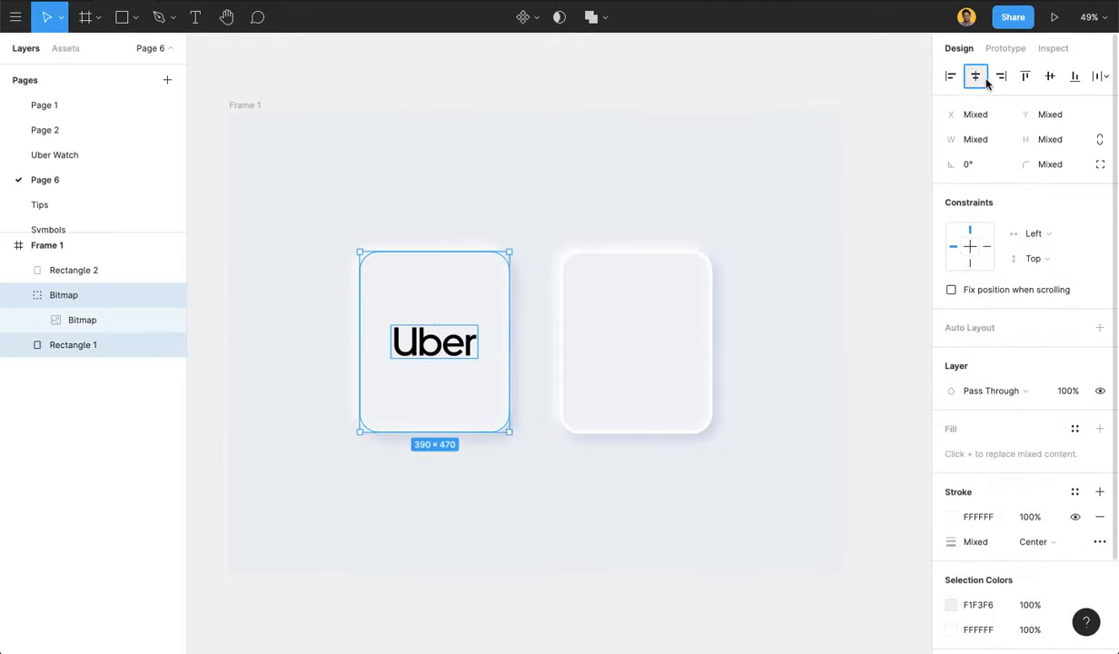
{"action": "left_click", "coordinate": [1051, 78]}
{"action": "left_click", "coordinate": [551, 235]}
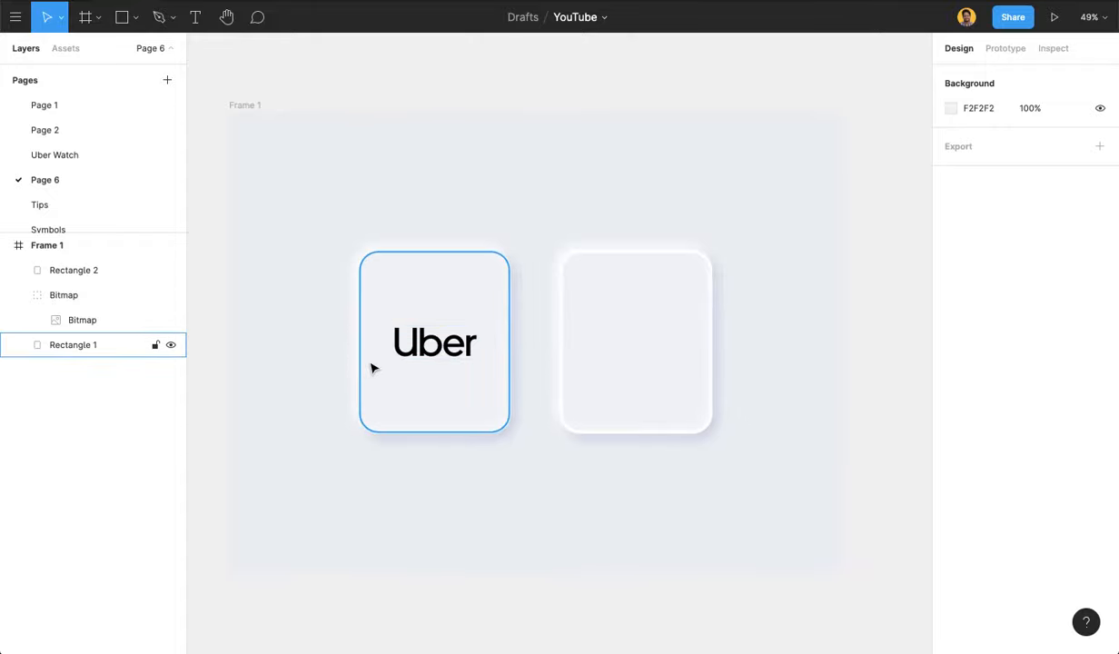
- Using the second screen on the Uber Watch page as reference, add the text "19:35" to Page 6's right card
{"action": "left_click", "coordinate": [84, 164]}
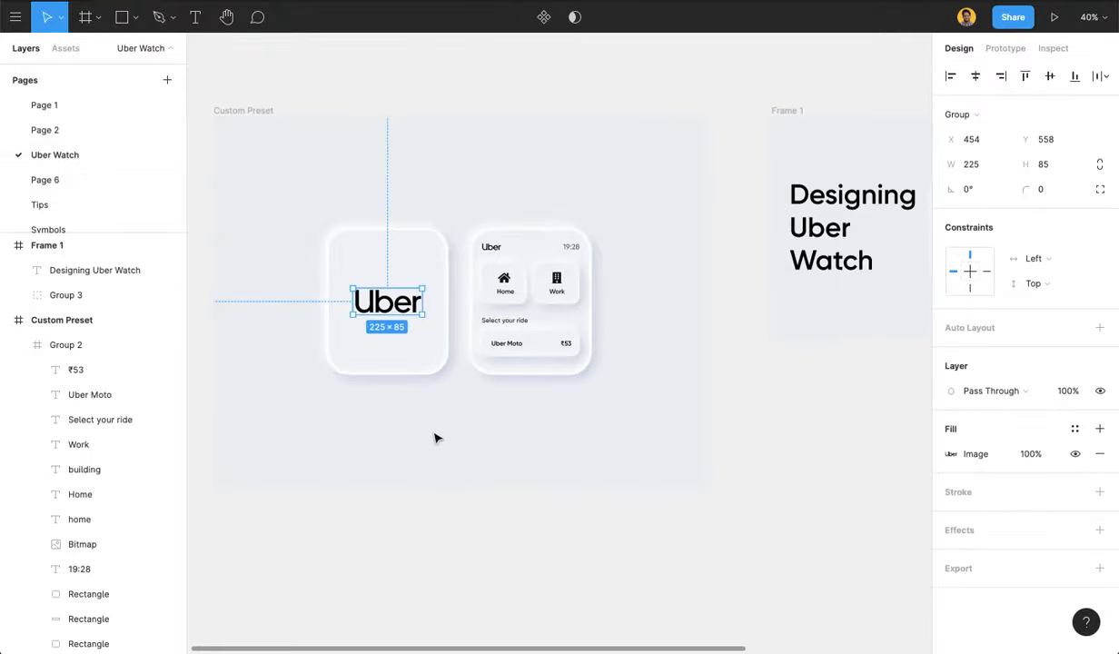
{"action": "left_click", "coordinate": [499, 462]}
{"action": "scroll", "coordinate": [525, 247], "scroll_direction": "up", "scroll_amount": 5}
{"action": "scroll", "coordinate": [525, 251], "scroll_direction": "down", "scroll_amount": 2}
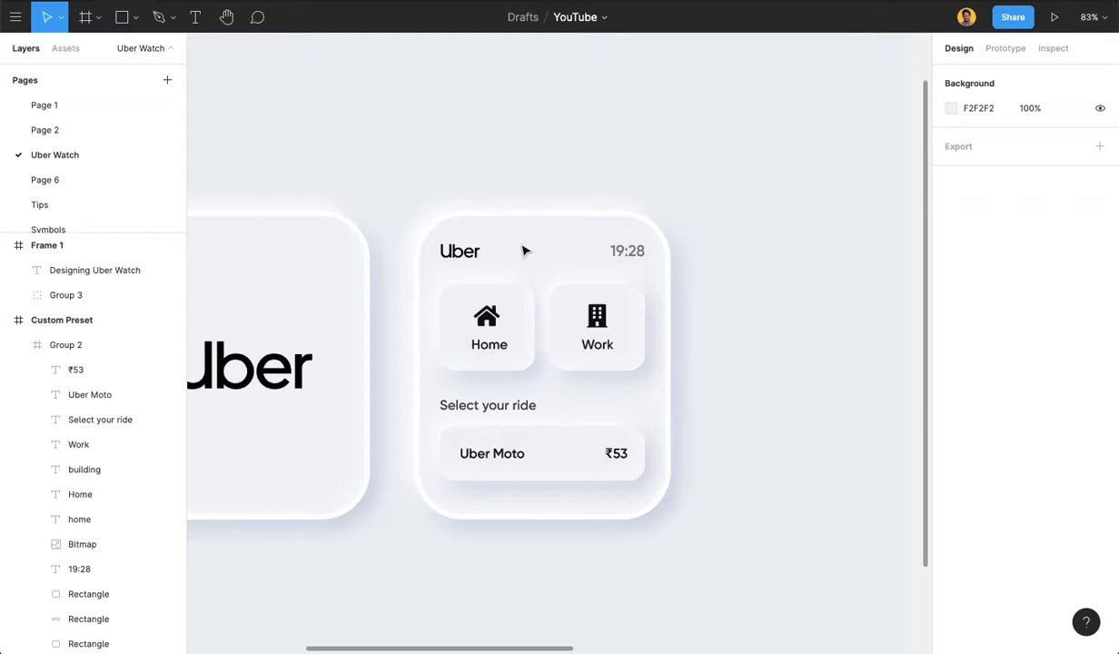
{"action": "left_click_drag", "start_coordinate": [745, 207], "coordinate": [696, 210]}
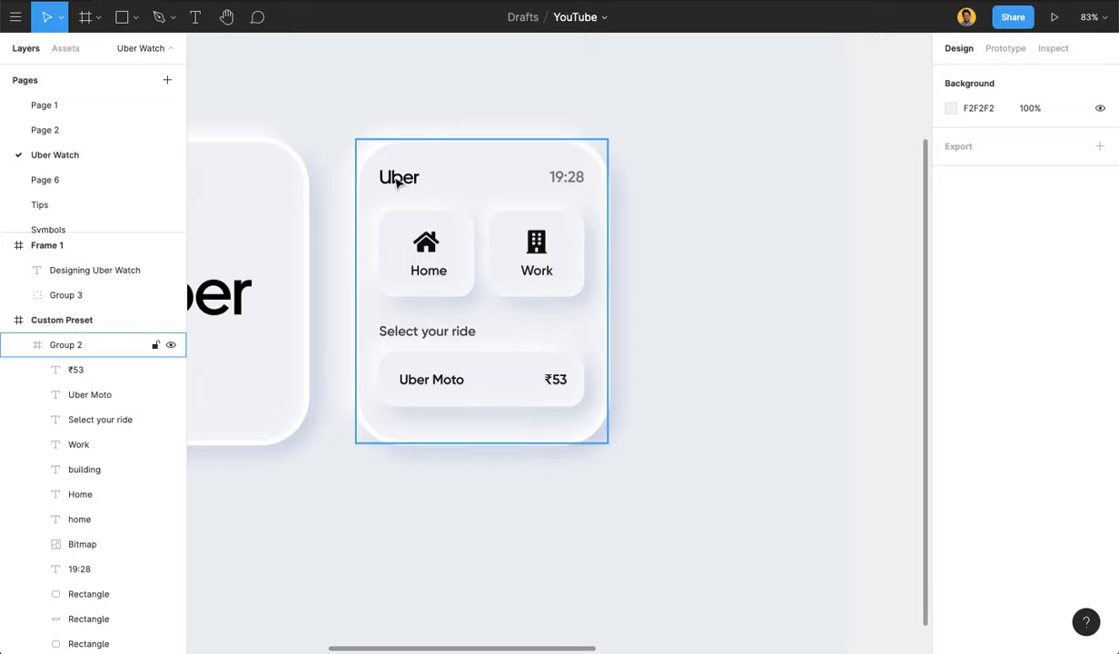
{"action": "left_click", "coordinate": [116, 180]}
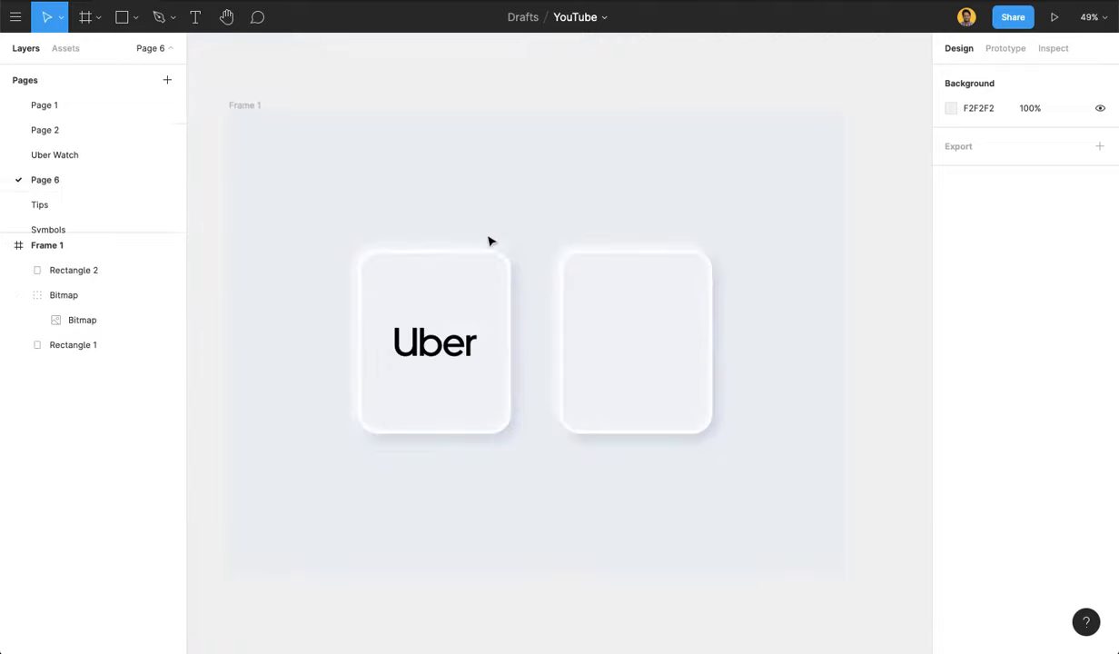
{"action": "key", "text": "t"}
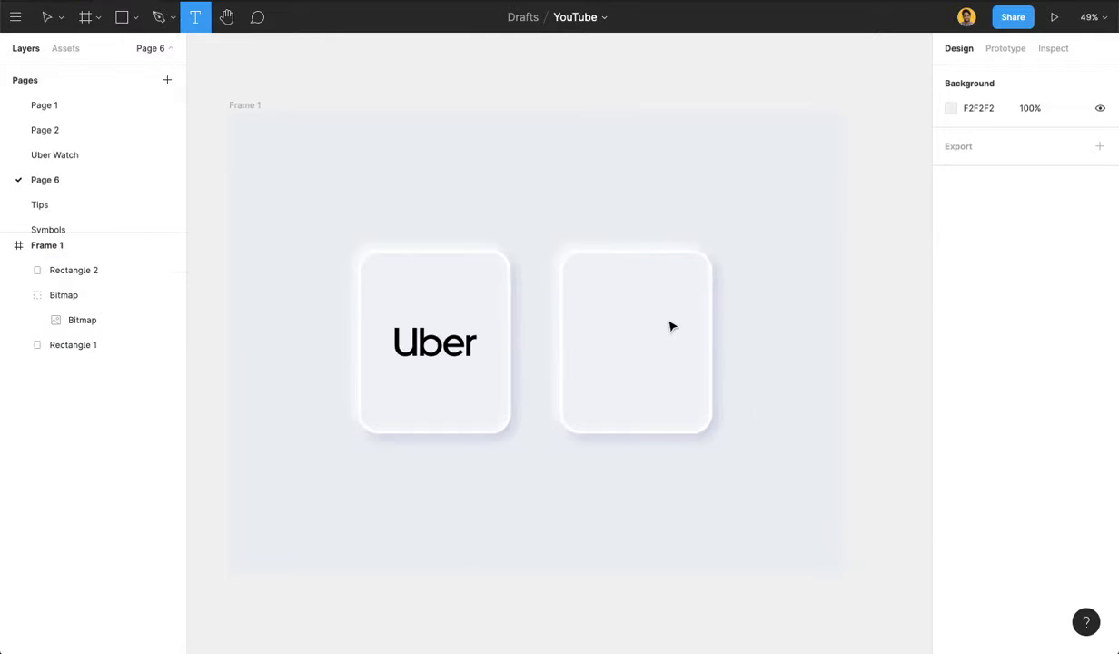
{"action": "left_click", "coordinate": [670, 327]}
{"action": "type", "text": "19:"}
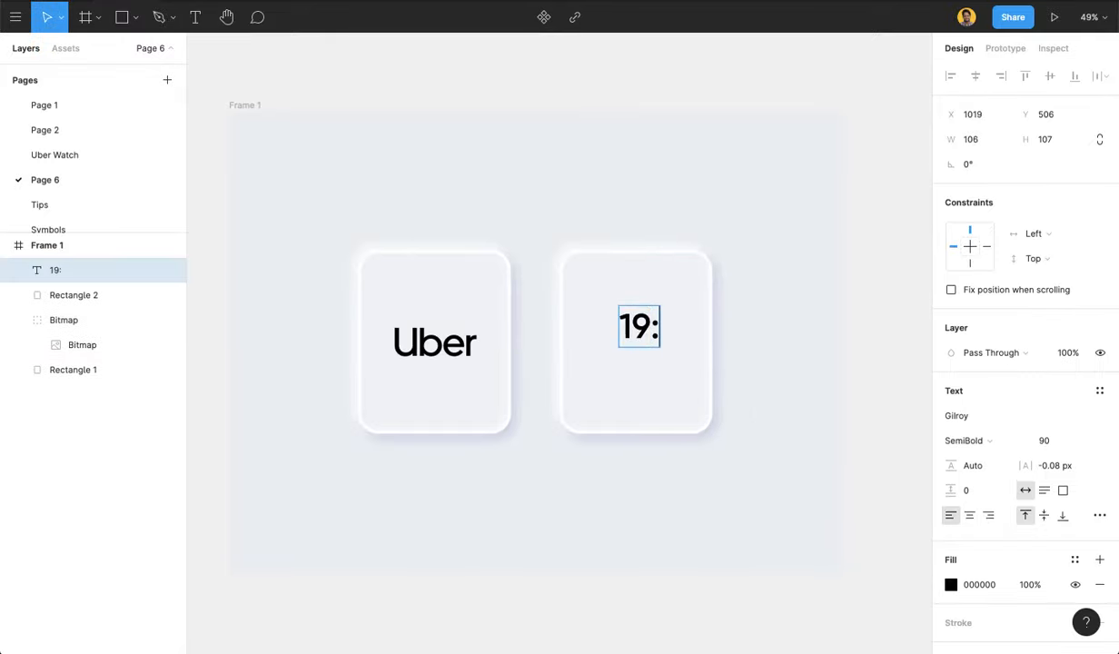
{"action": "type", "text": "35"}
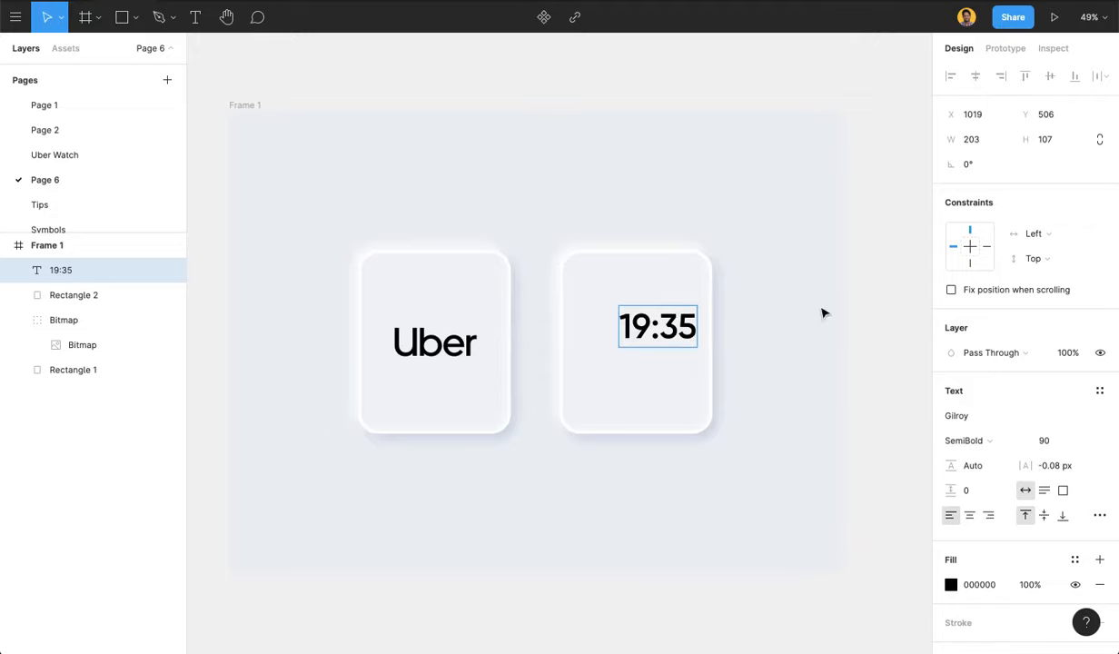
{"action": "key", "text": "Escape"}
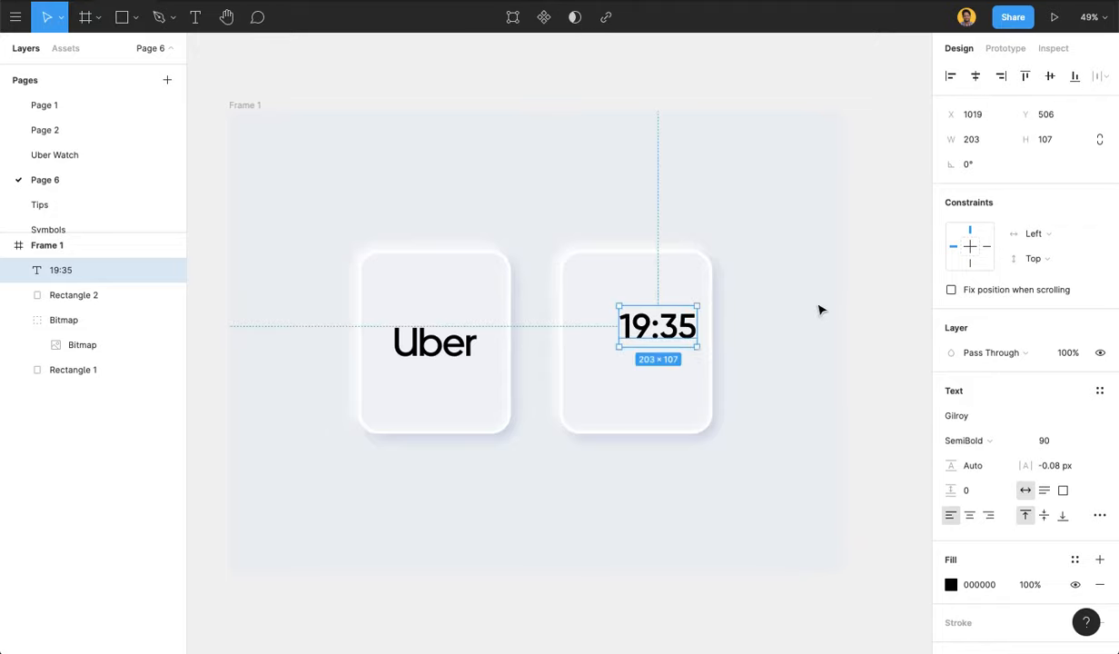
- Set the time text to size 24 with fill 110F0F at 50% opacity and move it to the right card's upper-right corner
{"action": "left_click", "coordinate": [1056, 448]}
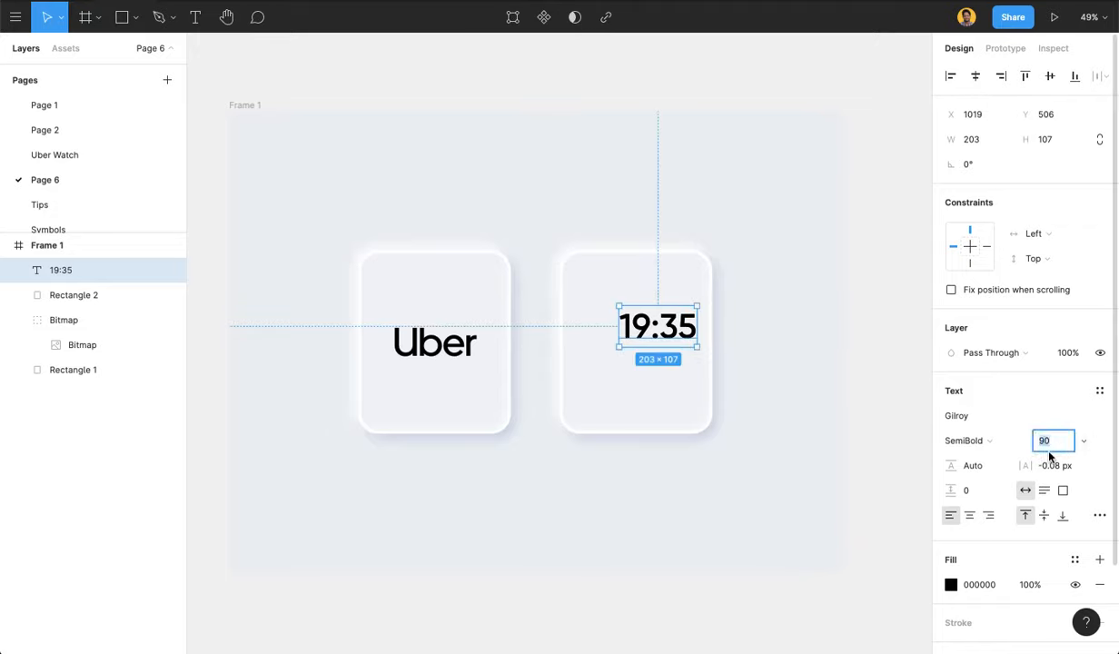
{"action": "type", "text": "24"}
{"action": "key", "text": "Return"}
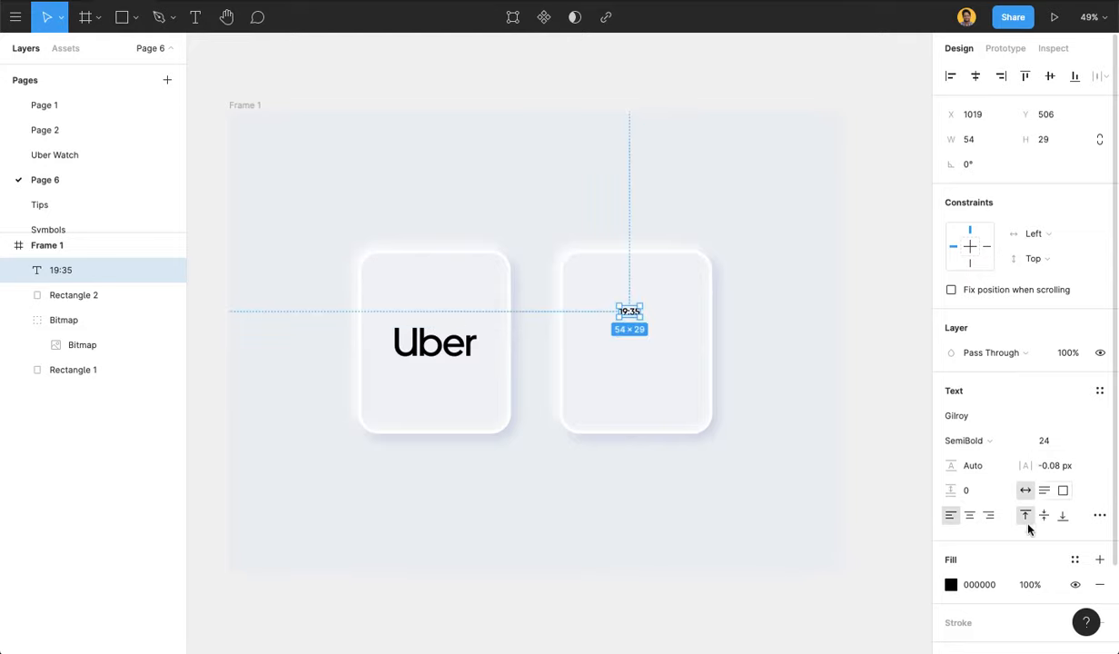
{"action": "left_click", "coordinate": [992, 585]}
{"action": "type", "text": "110"}
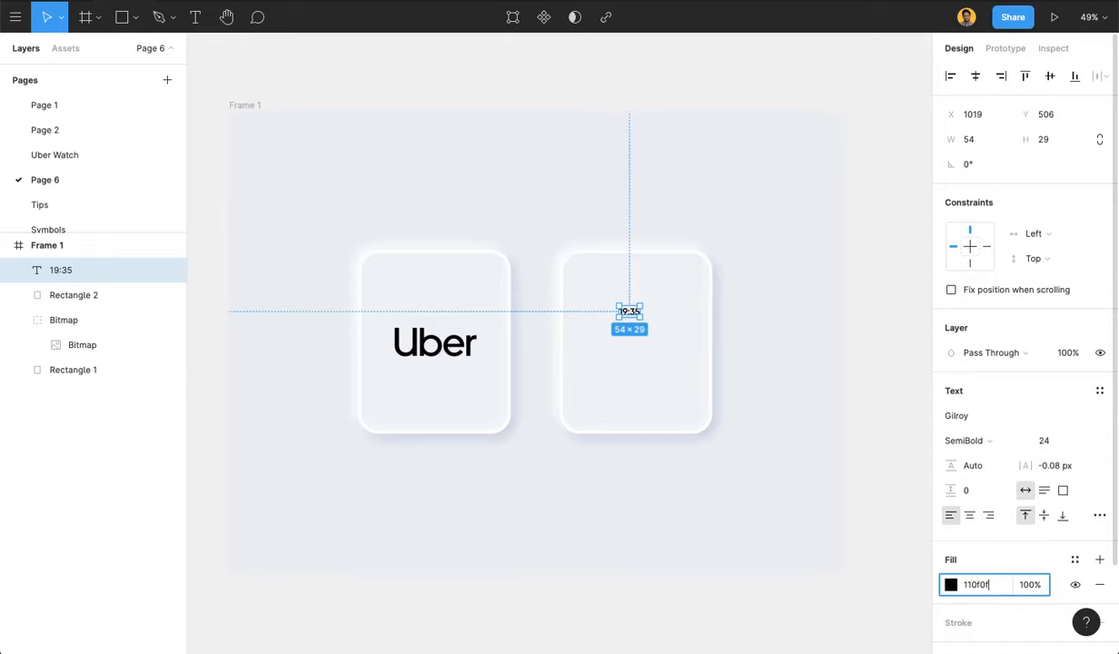
{"action": "type", "text": "f0f"}
{"action": "left_click", "coordinate": [1030, 586]}
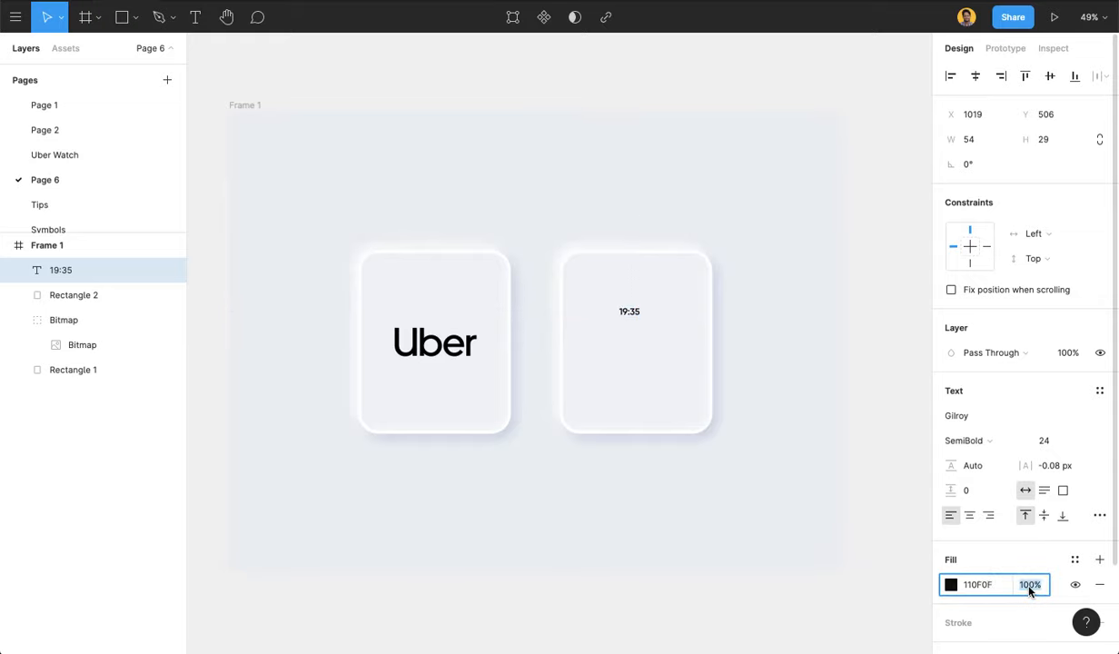
{"action": "type", "text": "50"}
{"action": "key", "text": "Return"}
{"action": "left_click", "coordinate": [775, 229]}
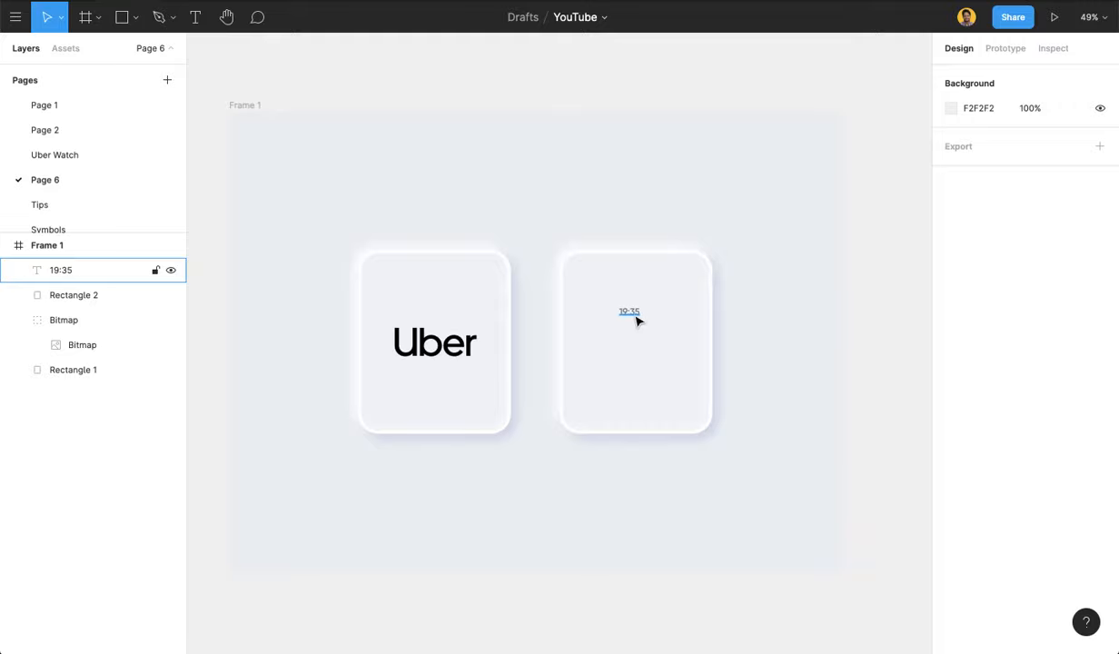
{"action": "left_click_drag", "start_coordinate": [634, 317], "coordinate": [684, 258]}
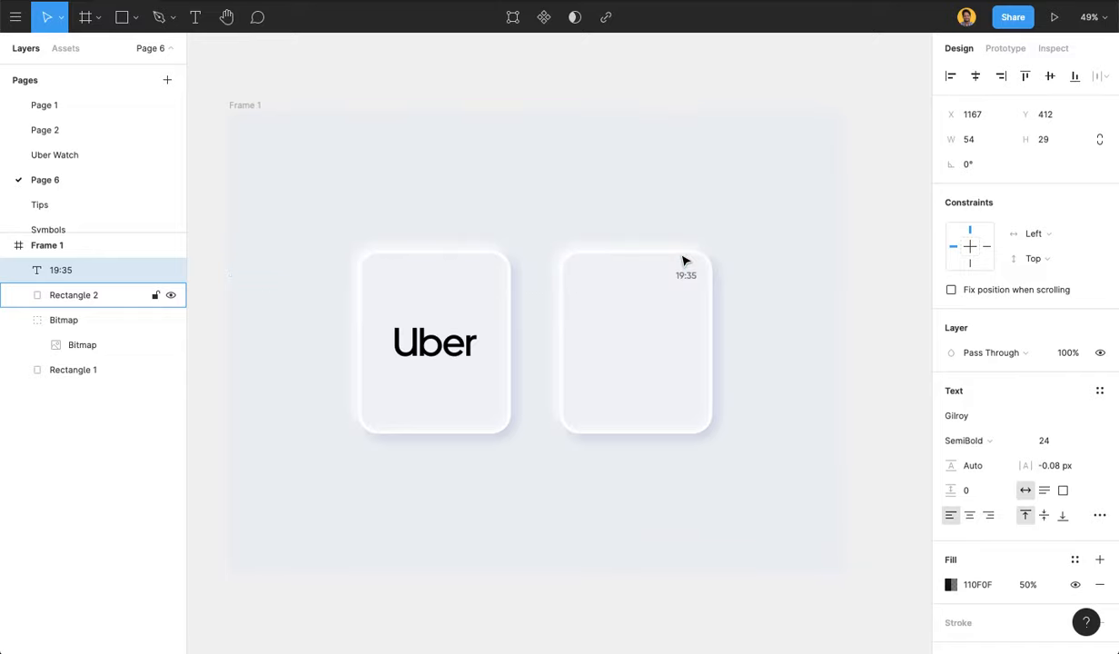
{"action": "left_click", "coordinate": [774, 202]}
- Copy the Uber logo to the right card, scale it to 79 × 29.84 and place it at the card's upper left, level with the time
{"action": "left_click", "coordinate": [427, 361]}
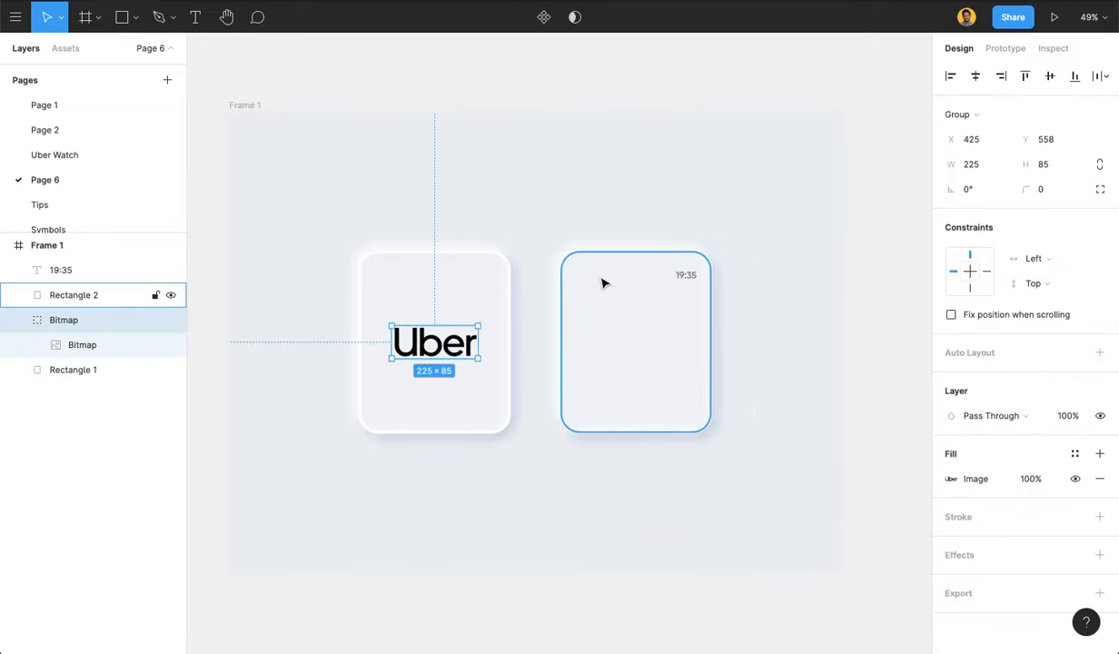
{"action": "left_click", "coordinate": [656, 283]}
{"action": "key", "text": "ctrl+v"}
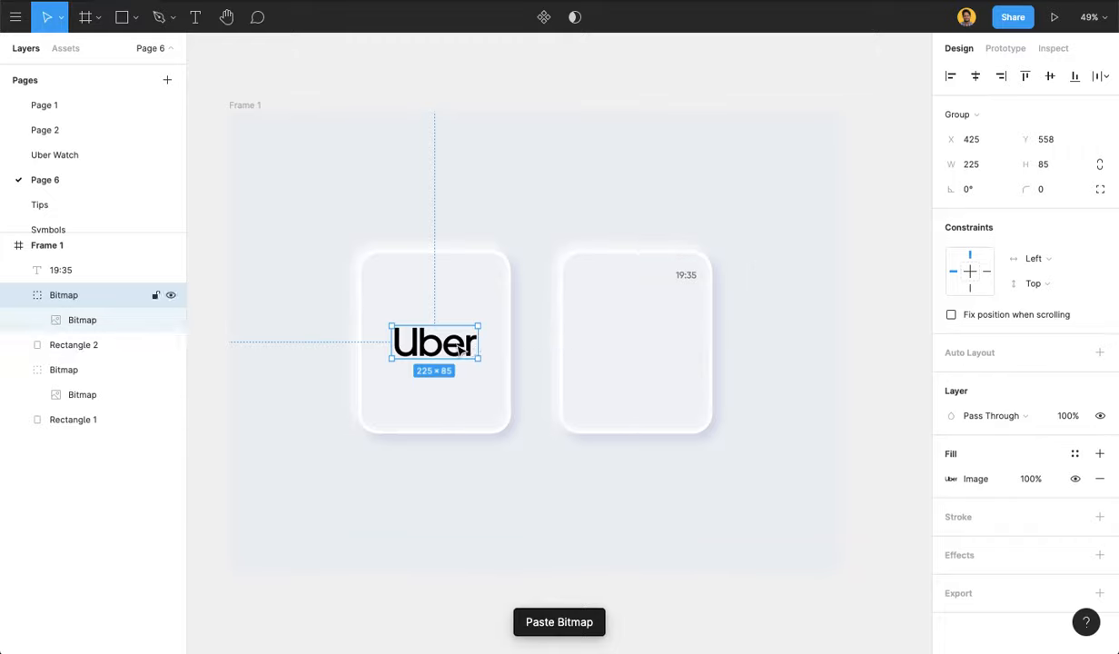
{"action": "left_click_drag", "start_coordinate": [457, 336], "coordinate": [692, 344]}
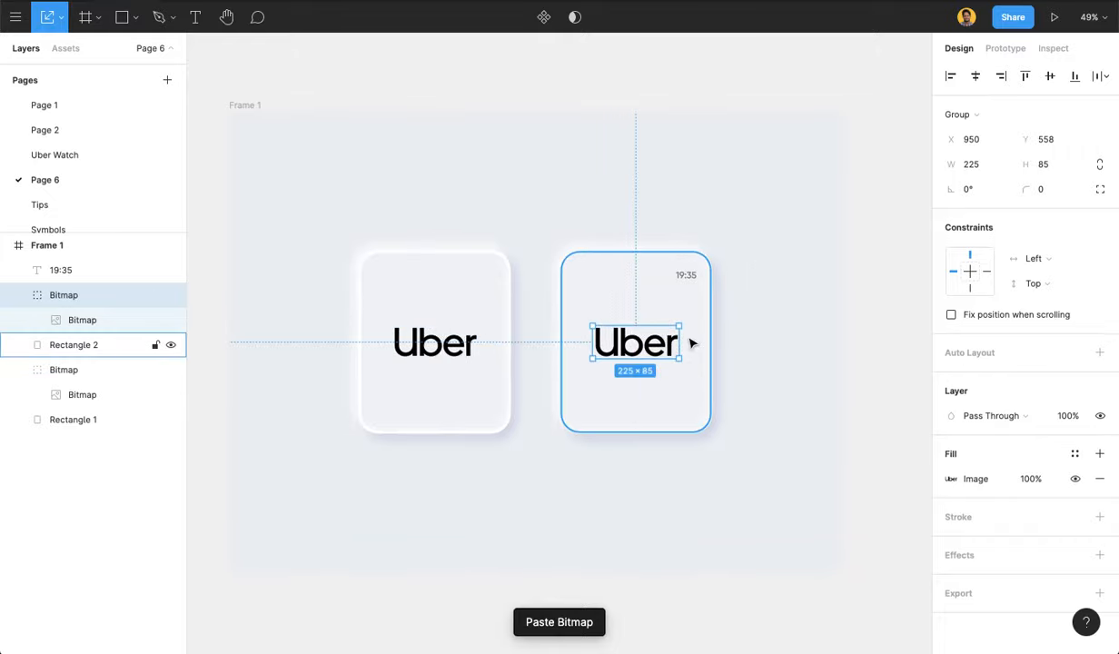
{"action": "scroll", "coordinate": [693, 343], "scroll_direction": "up", "scroll_amount": 5}
{"action": "left_click_drag", "start_coordinate": [682, 316], "coordinate": [414, 165]}
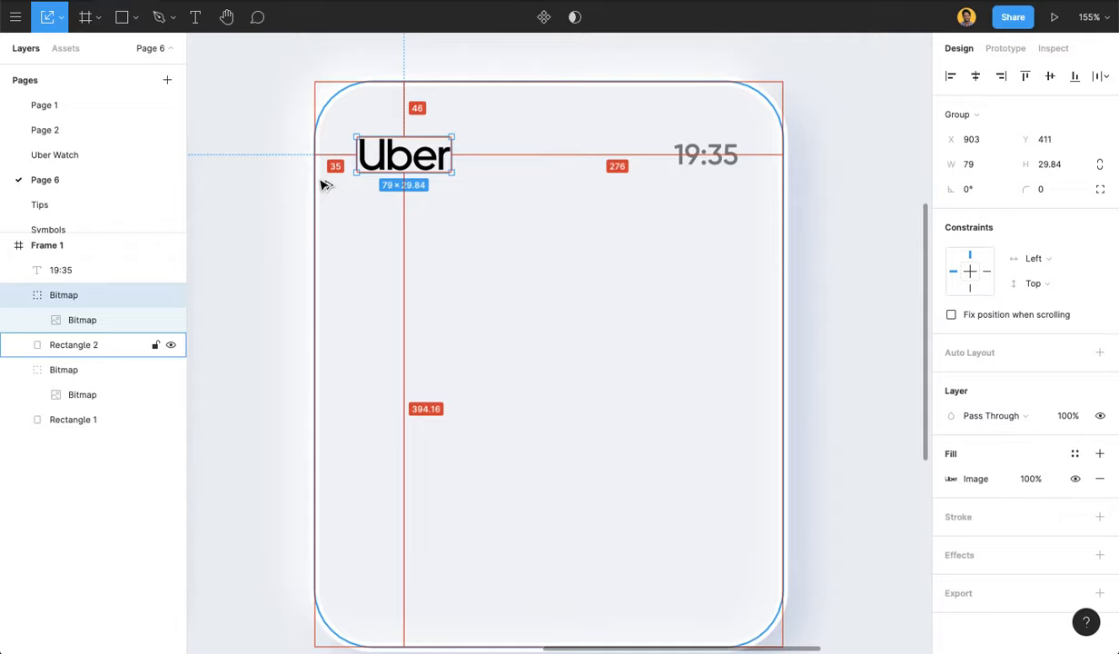
- Check the time and small logo spacing inside the right card and compare it with the reference screen on the Uber Watch page
{"action": "left_click", "coordinate": [714, 163]}
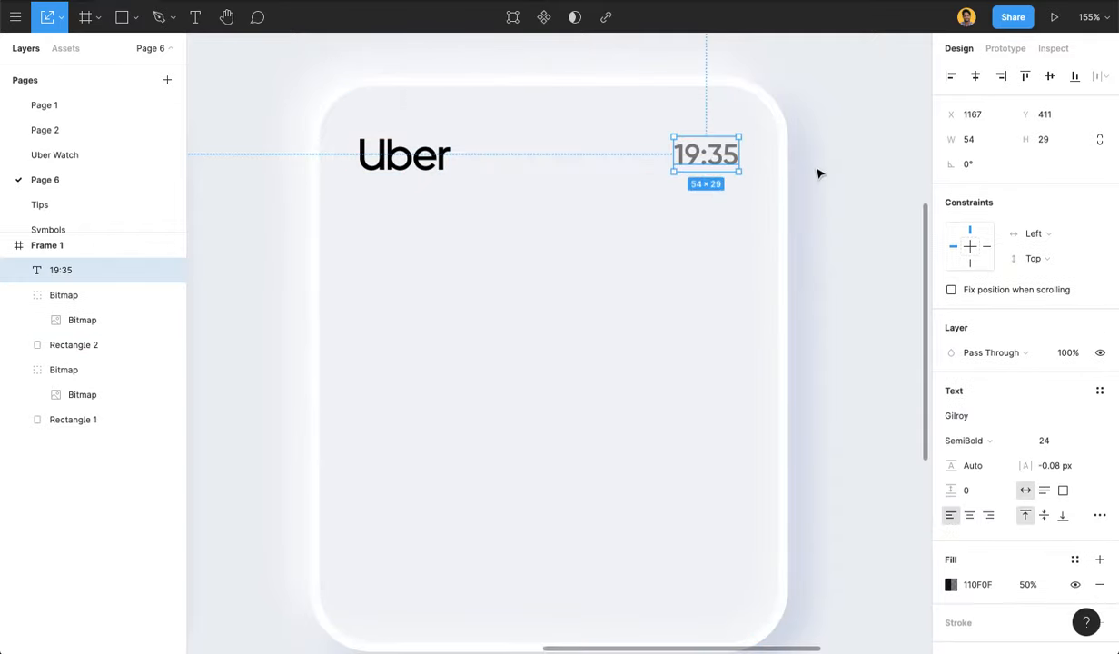
{"action": "left_click", "coordinate": [403, 165]}
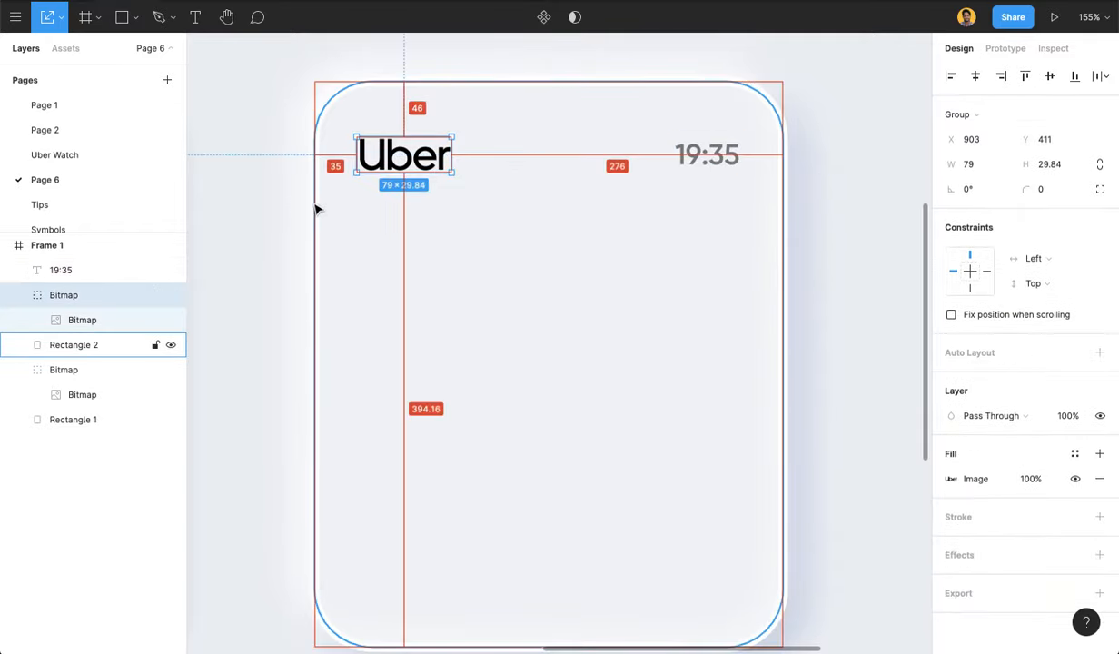
{"action": "scroll", "coordinate": [317, 209], "scroll_direction": "down", "scroll_amount": 5}
{"action": "scroll", "coordinate": [341, 214], "scroll_direction": "down", "scroll_amount": 1}
{"action": "left_click", "coordinate": [809, 193]}
{"action": "left_click_drag", "start_coordinate": [621, 248], "coordinate": [793, 257]}
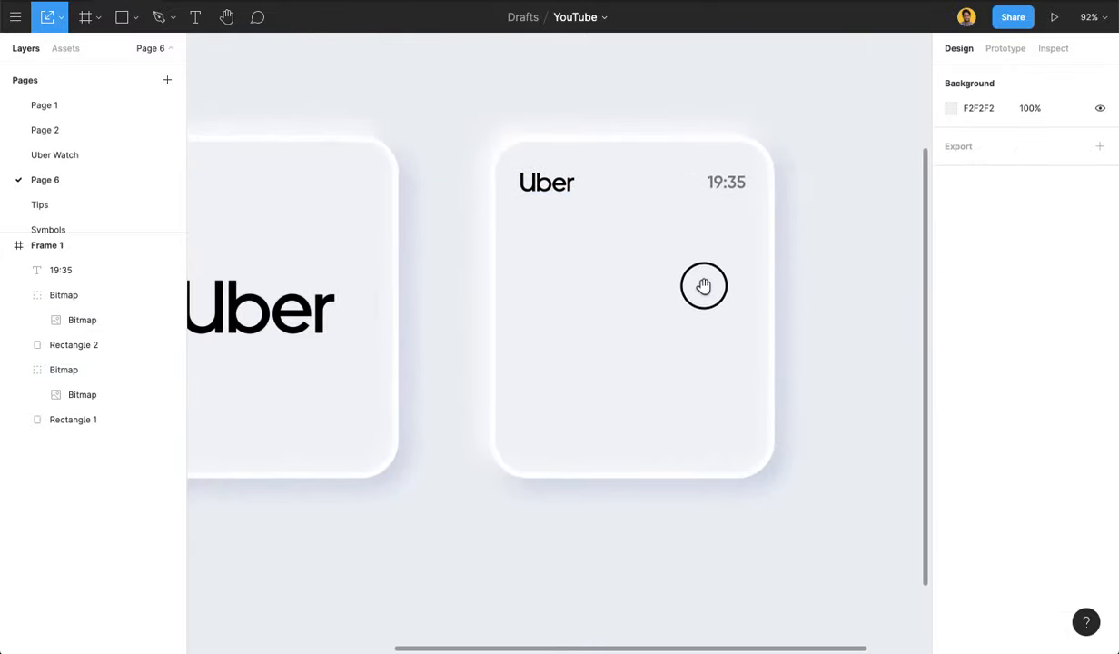
{"action": "left_click_drag", "start_coordinate": [704, 286], "coordinate": [759, 286]}
{"action": "scroll", "coordinate": [628, 241], "scroll_direction": "down", "scroll_amount": 2}
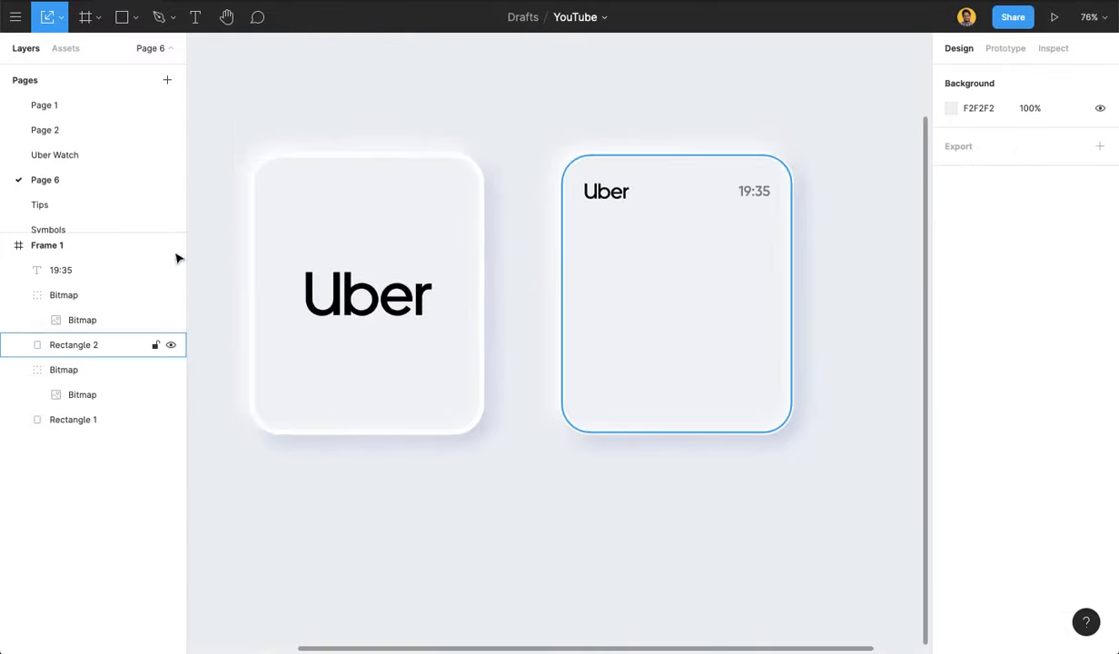
{"action": "left_click", "coordinate": [112, 161]}
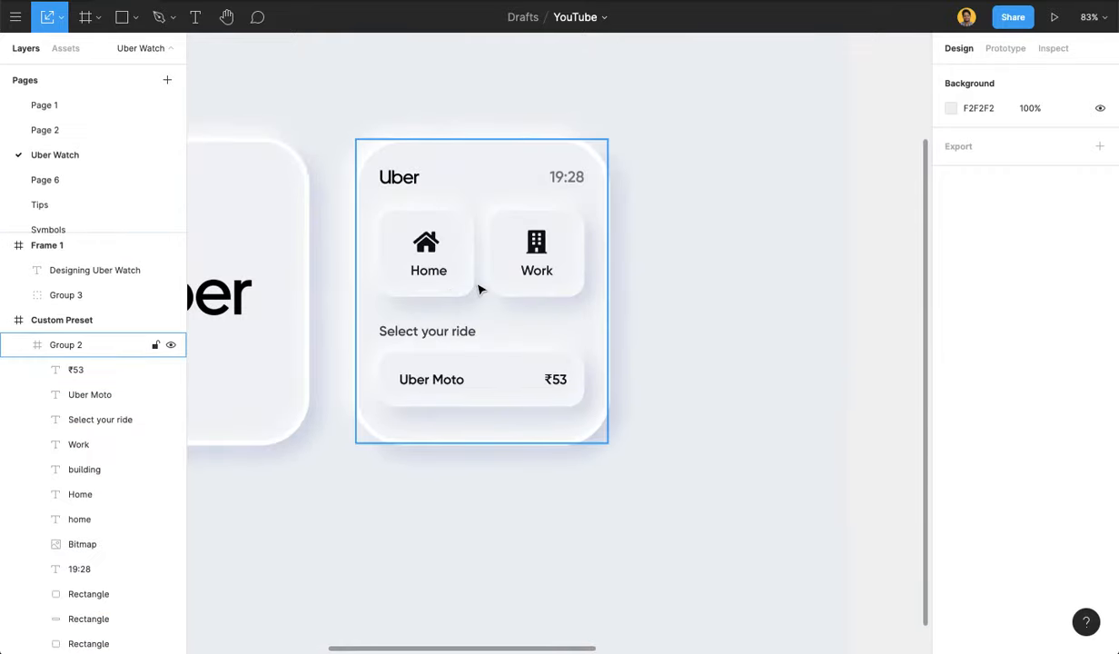
{"action": "left_click", "coordinate": [110, 181]}
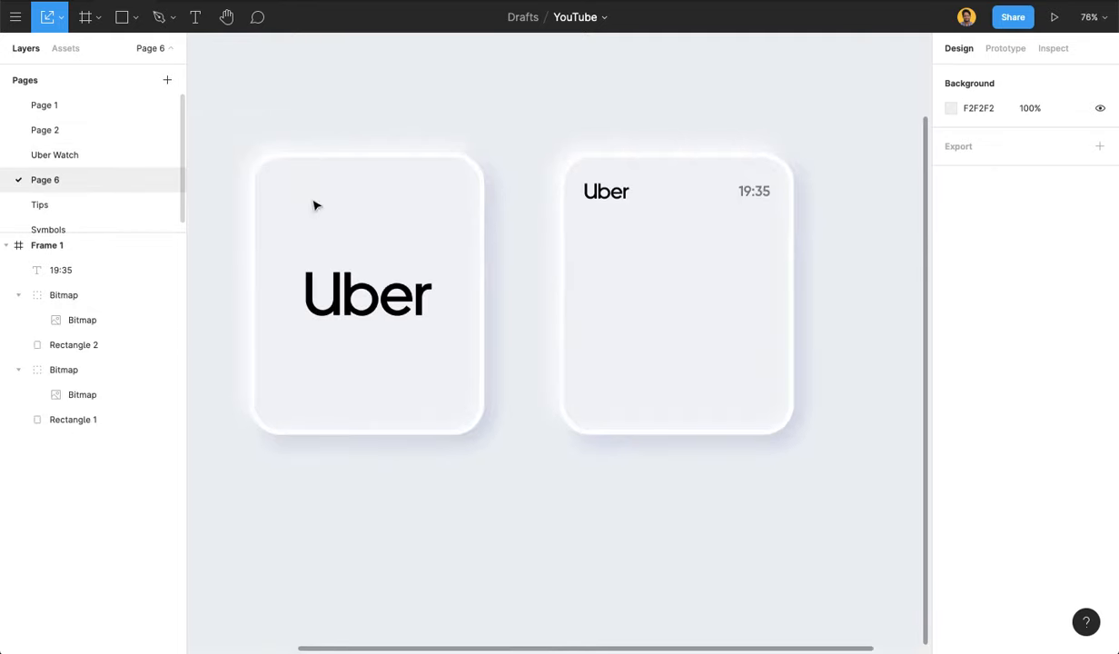
- Duplicate the left card's rectangle and place the copy on the right card, below the small logo and aligned with its left edge
{"action": "left_click", "coordinate": [461, 256]}
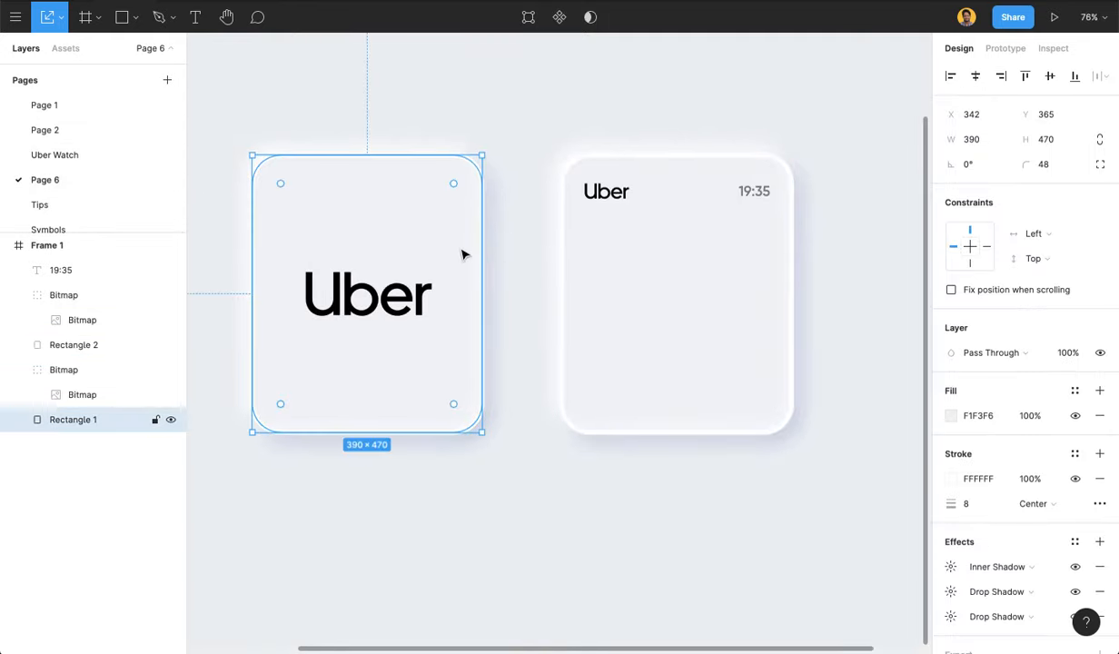
{"action": "key", "text": "ctrl+c"}
{"action": "left_click", "coordinate": [600, 262]}
{"action": "key", "text": "ctrl+v"}
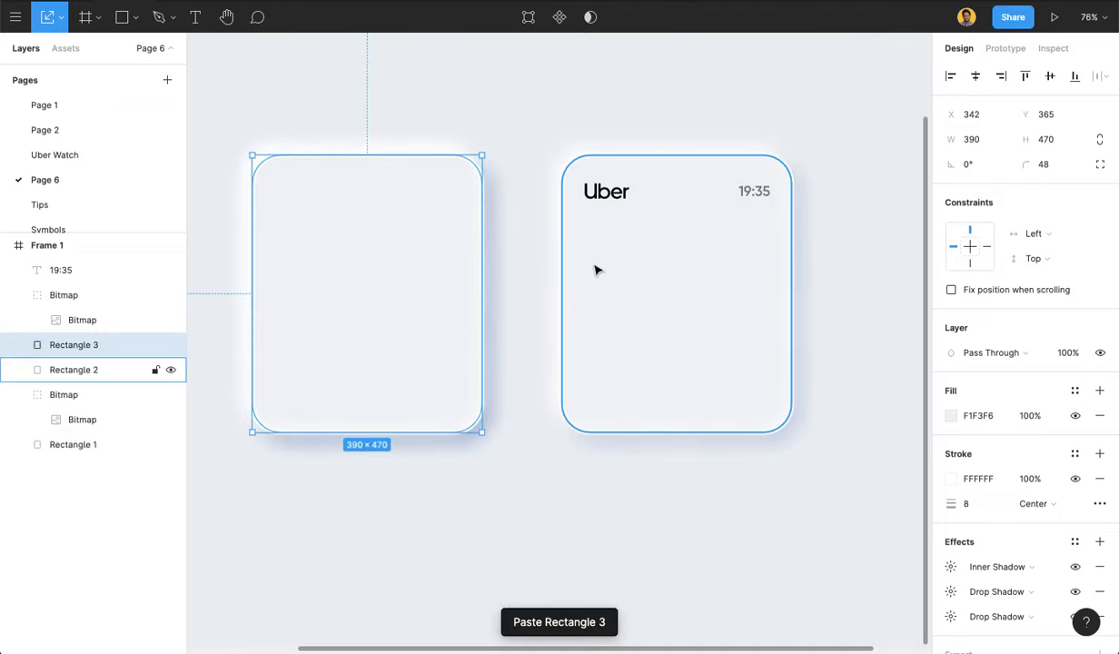
{"action": "left_click_drag", "start_coordinate": [380, 290], "coordinate": [709, 352]}
- Resize the copied rectangle to 148 × 136, taking the Home button on the Uber Watch page as the size reference
{"action": "left_click", "coordinate": [61, 154]}
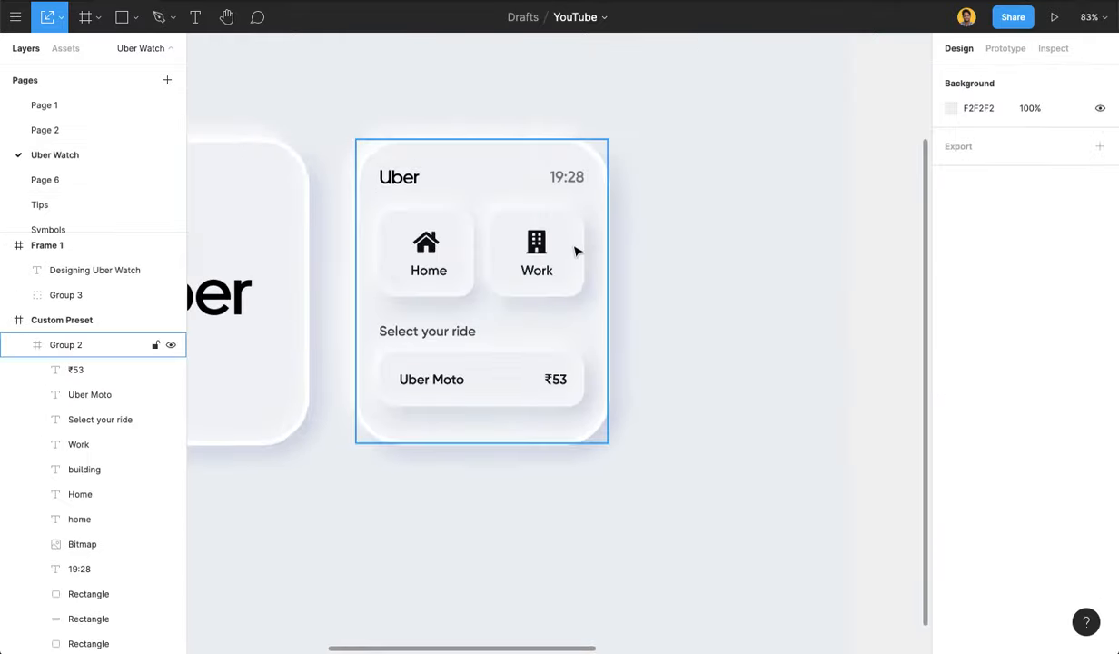
{"action": "left_click", "coordinate": [466, 232]}
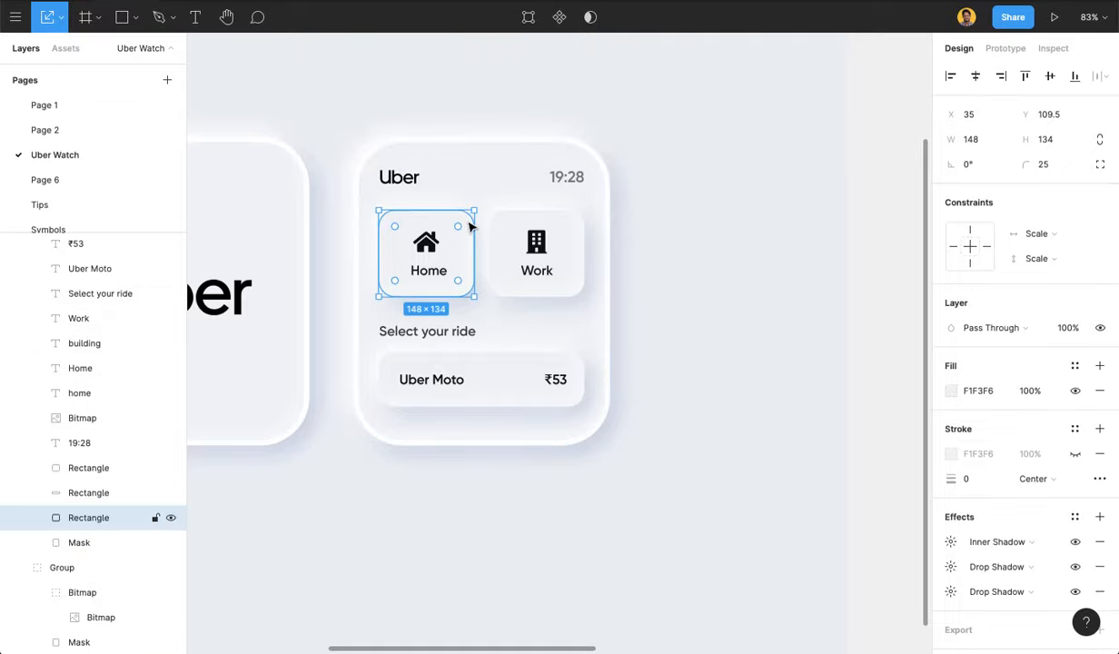
{"action": "left_click", "coordinate": [95, 193]}
{"action": "left_click", "coordinate": [982, 141]}
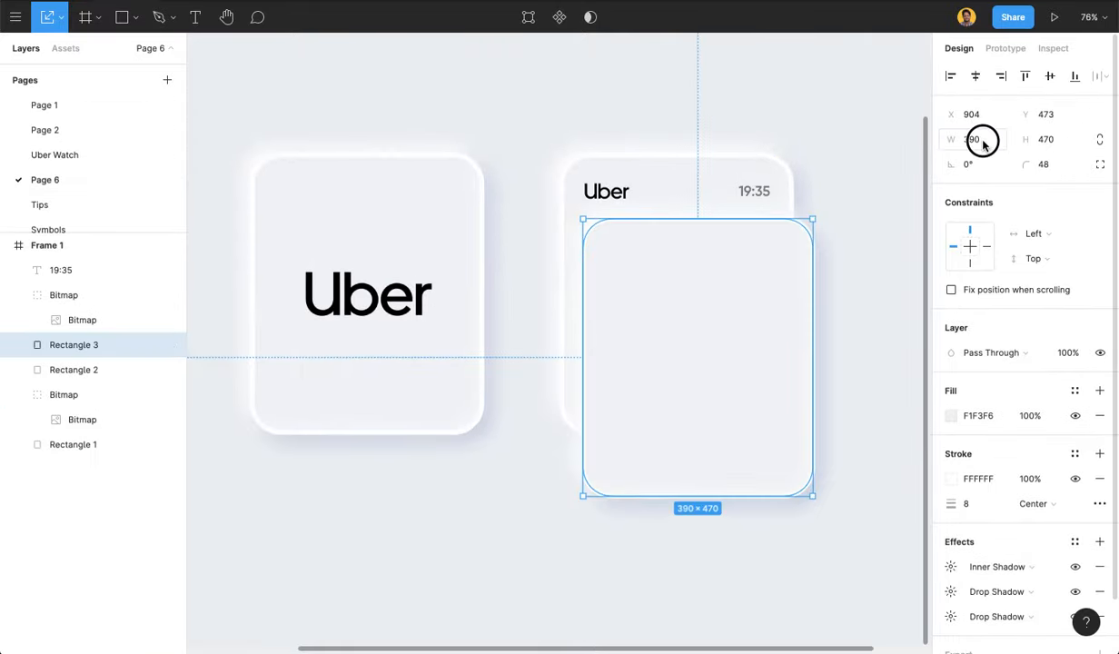
{"action": "type", "text": "148"}
{"action": "key", "text": "Tab"}
{"action": "type", "text": "136"}
{"action": "key", "text": "Return"}
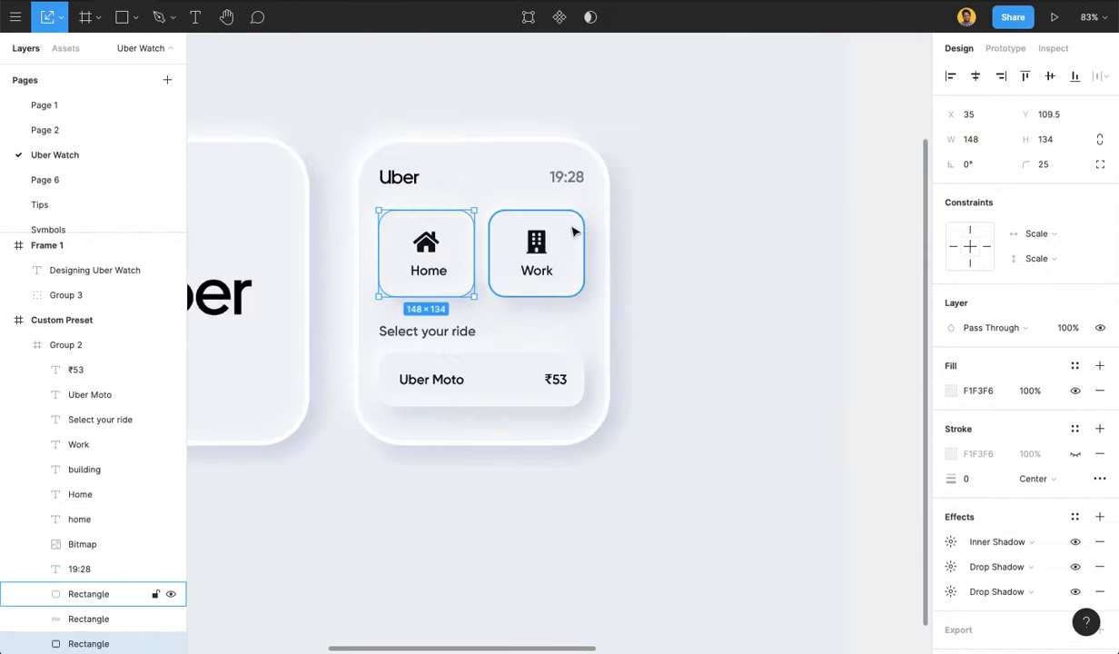
- Set the small rectangle's corner radius to 24 and hide its white stroke
{"action": "left_click", "coordinate": [107, 177]}
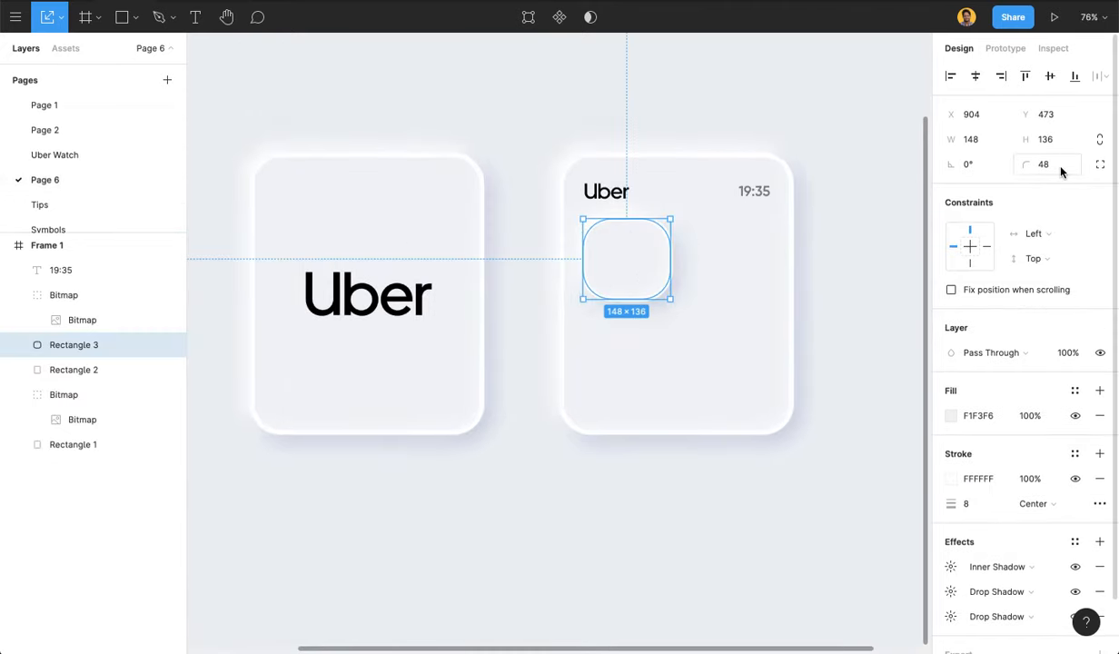
{"action": "type", "text": "24"}
{"action": "key", "text": "Return"}
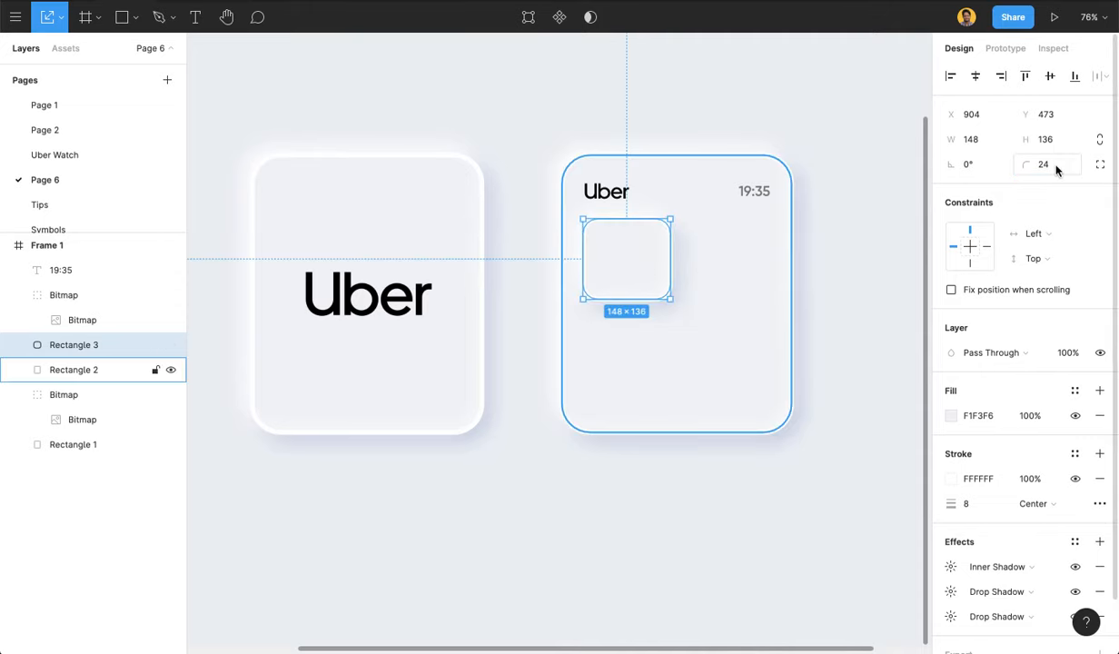
{"action": "left_click", "coordinate": [988, 506]}
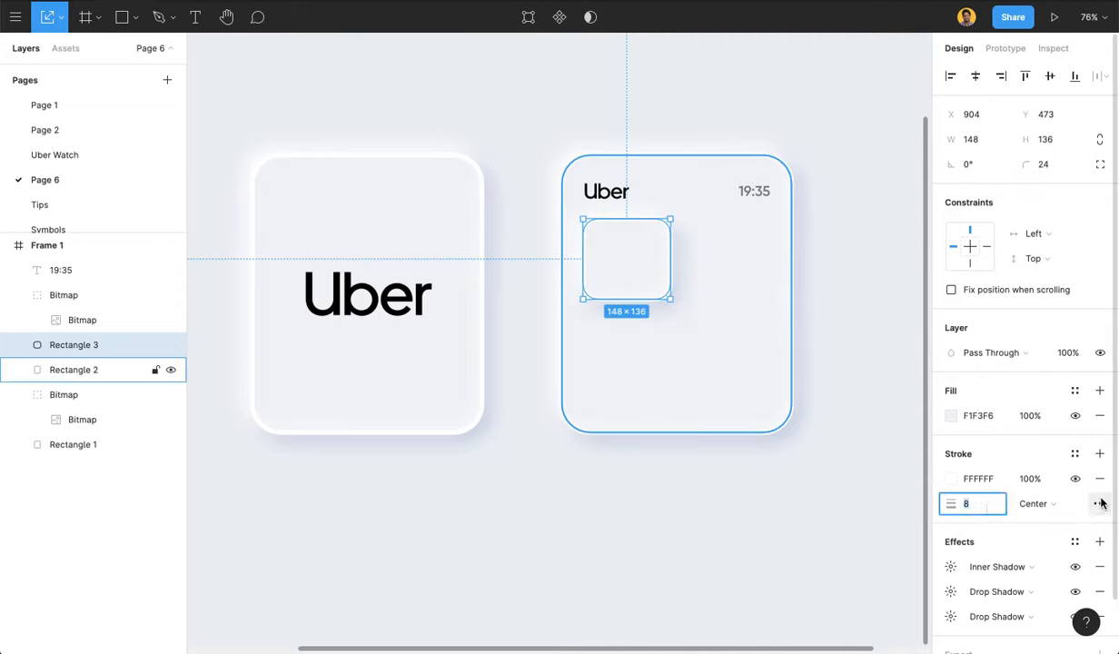
{"action": "left_click", "coordinate": [1076, 479]}
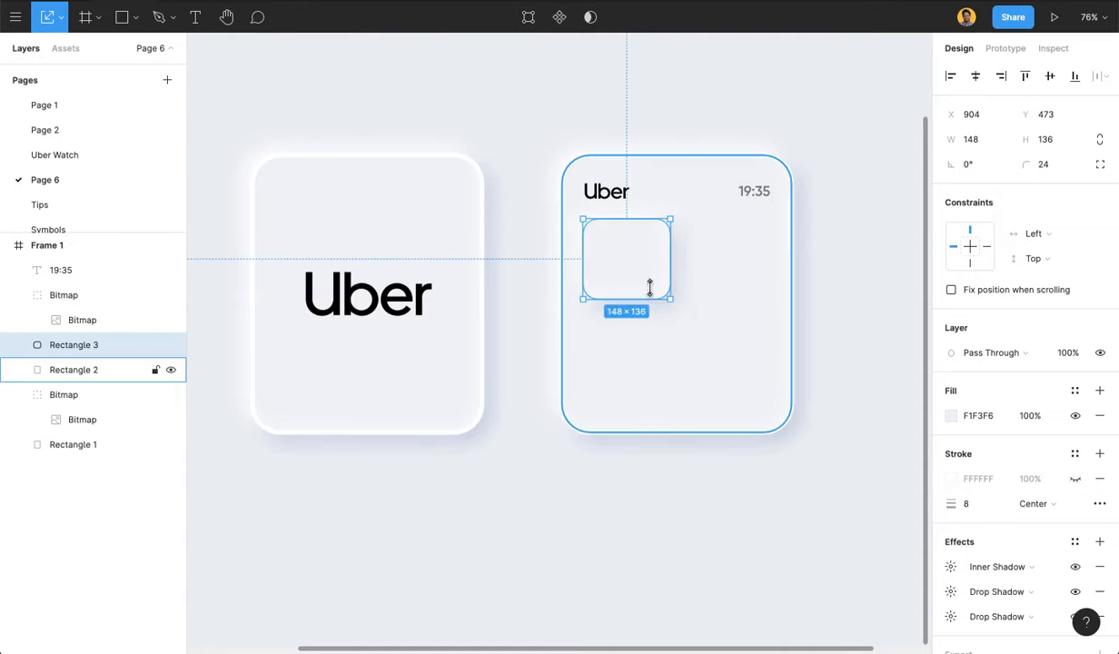
{"action": "left_click", "coordinate": [656, 495]}
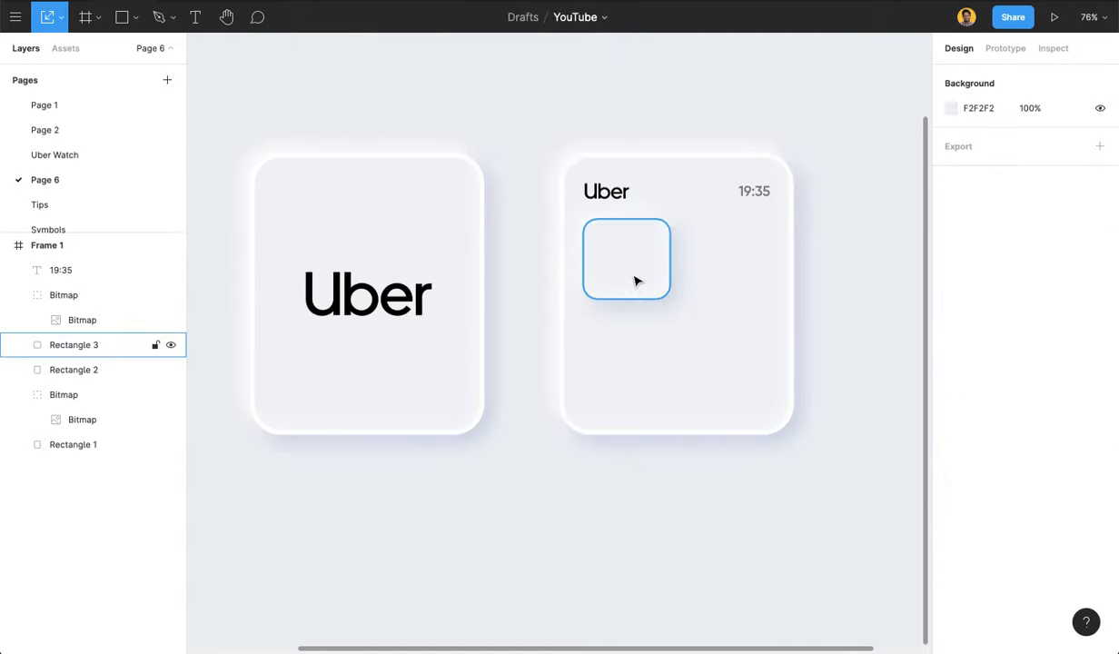
- Move the small rectangle on the right card to Y 480 and place a duplicate beside it at X 1083
{"action": "left_click", "coordinate": [635, 278]}
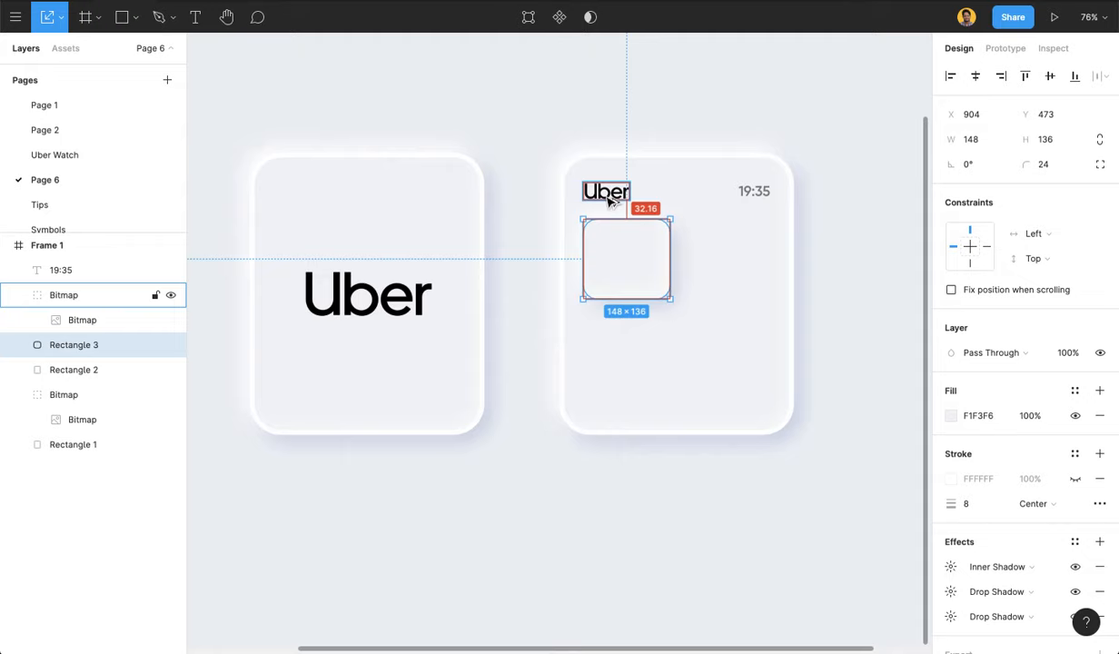
{"action": "scroll", "coordinate": [608, 200], "scroll_direction": "up", "scroll_amount": 5}
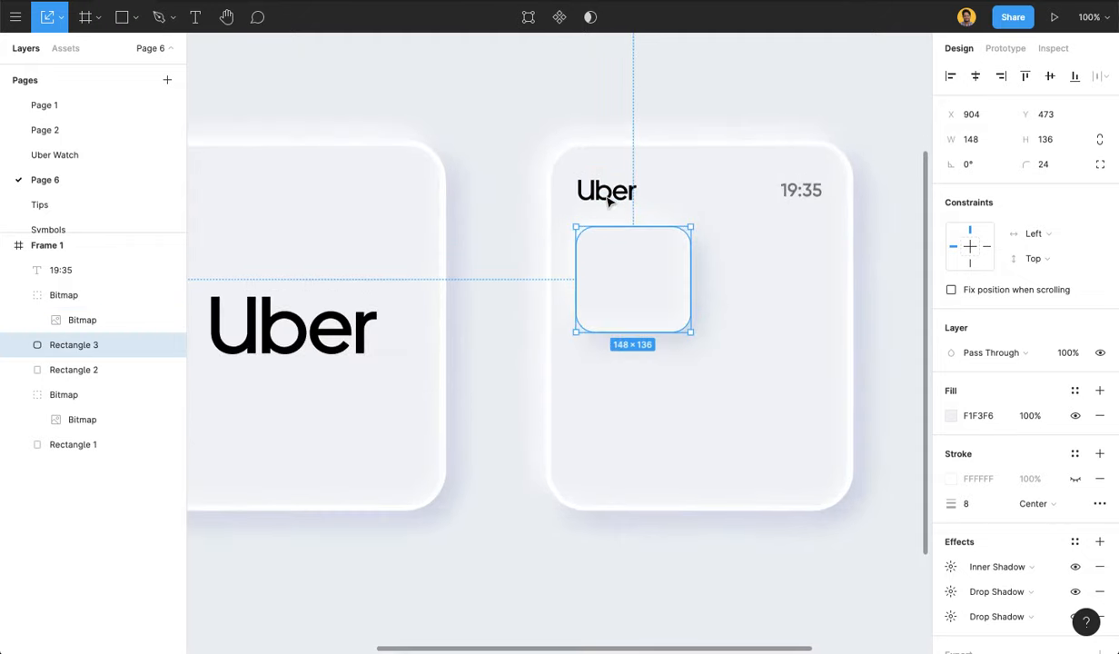
{"action": "left_click_drag", "start_coordinate": [639, 289], "coordinate": [795, 280]}
{"action": "key", "text": "ctrl+d"}
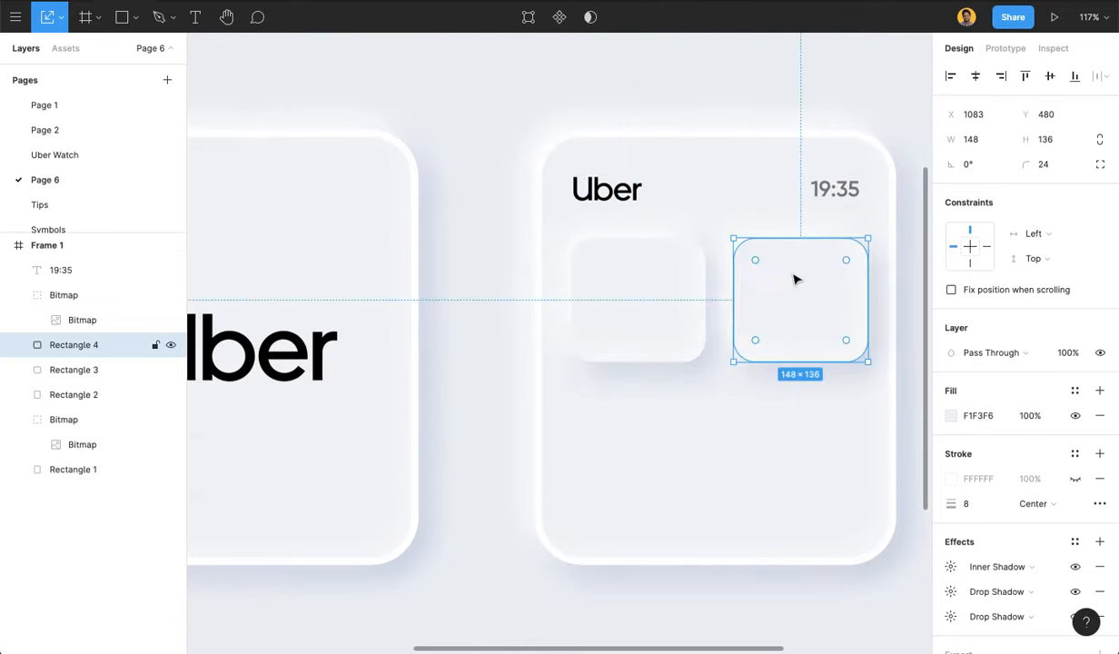
{"action": "scroll", "coordinate": [596, 274], "scroll_direction": "down", "scroll_amount": 5}
{"action": "left_click", "coordinate": [770, 263]}
{"action": "scroll", "coordinate": [769, 262], "scroll_direction": "right", "scroll_amount": 2}
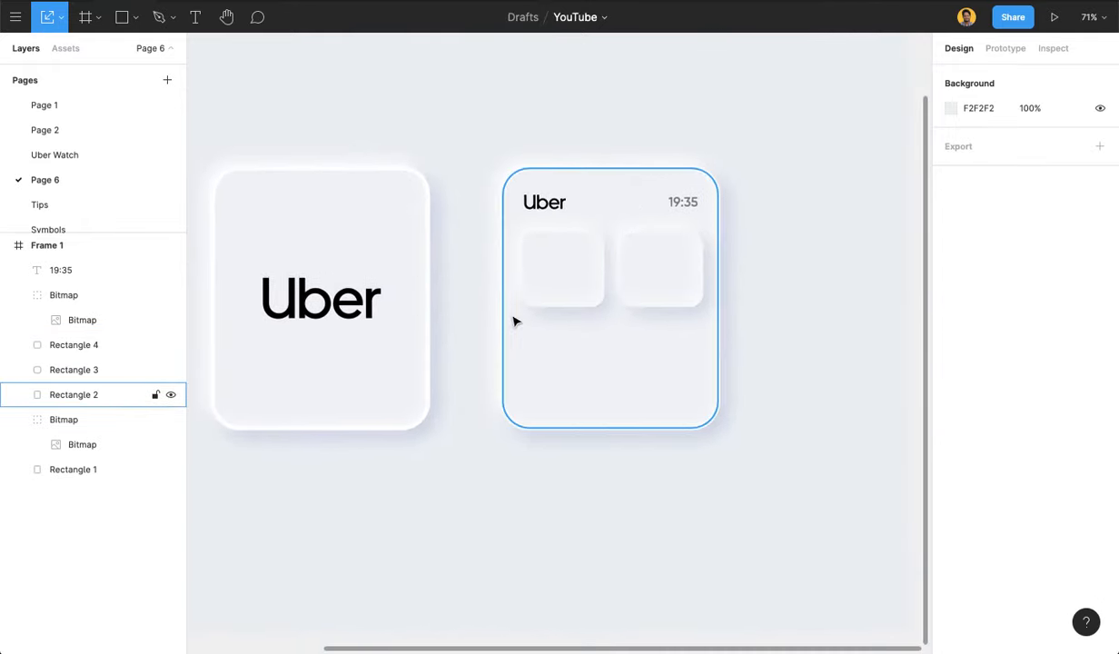
{"action": "key", "text": "r"}
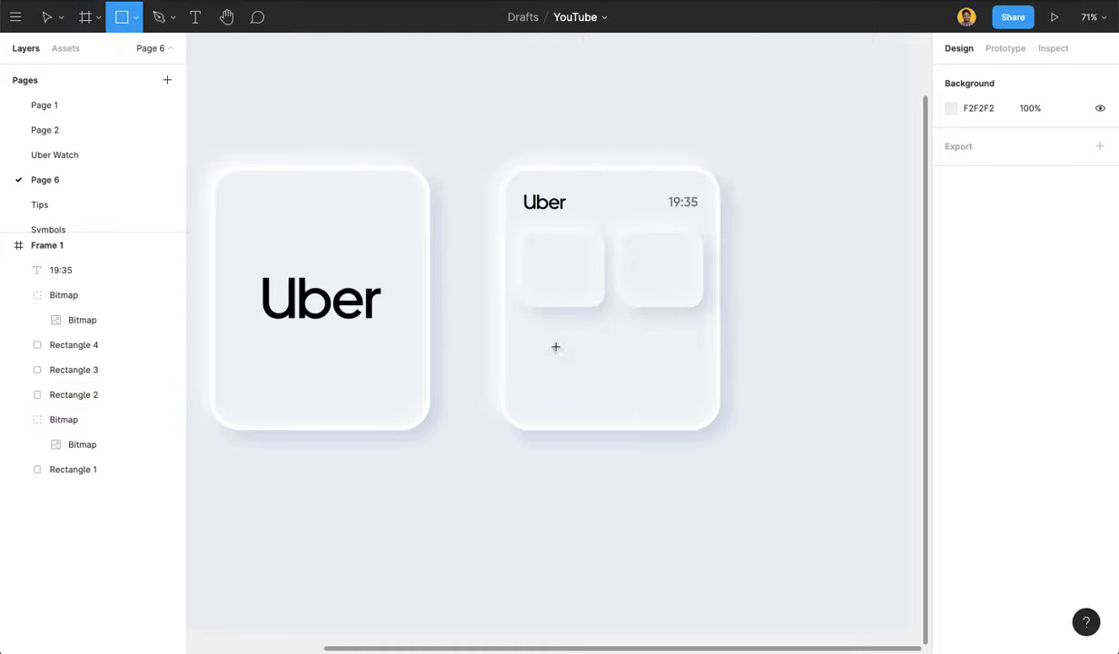
{"action": "left_click", "coordinate": [555, 346]}
{"action": "key", "text": "Delete"}
- Add the text "Select your ride" in the lower half of the right card
{"action": "key", "text": "t"}
{"action": "left_click", "coordinate": [577, 361]}
{"action": "type", "text": "Select your ride"}
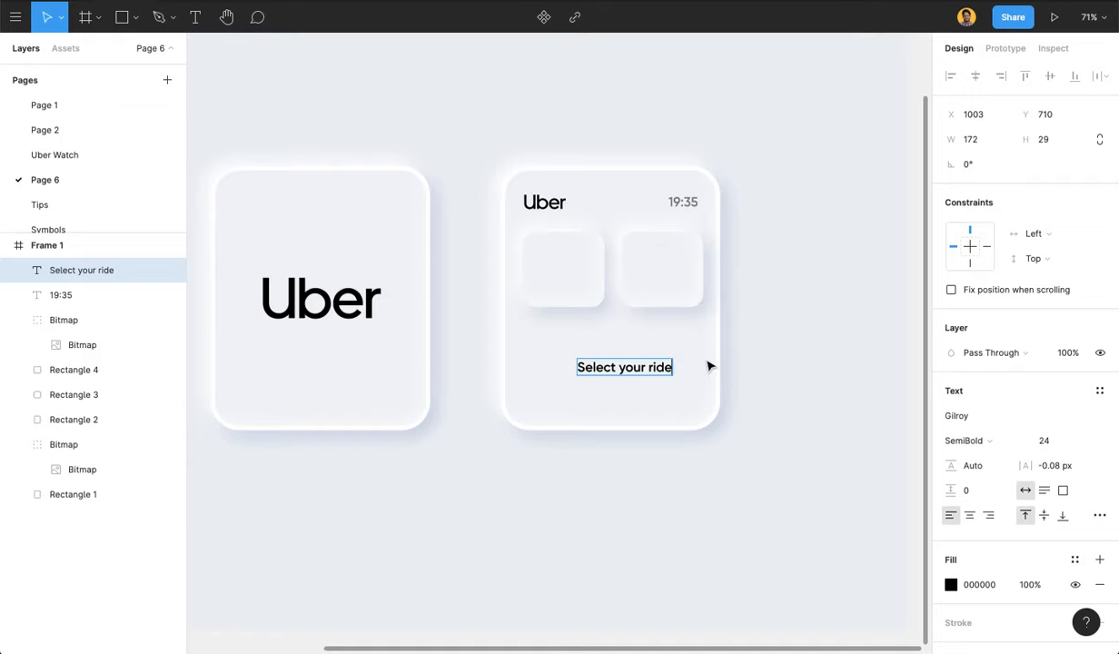
{"action": "key", "text": "Escape"}
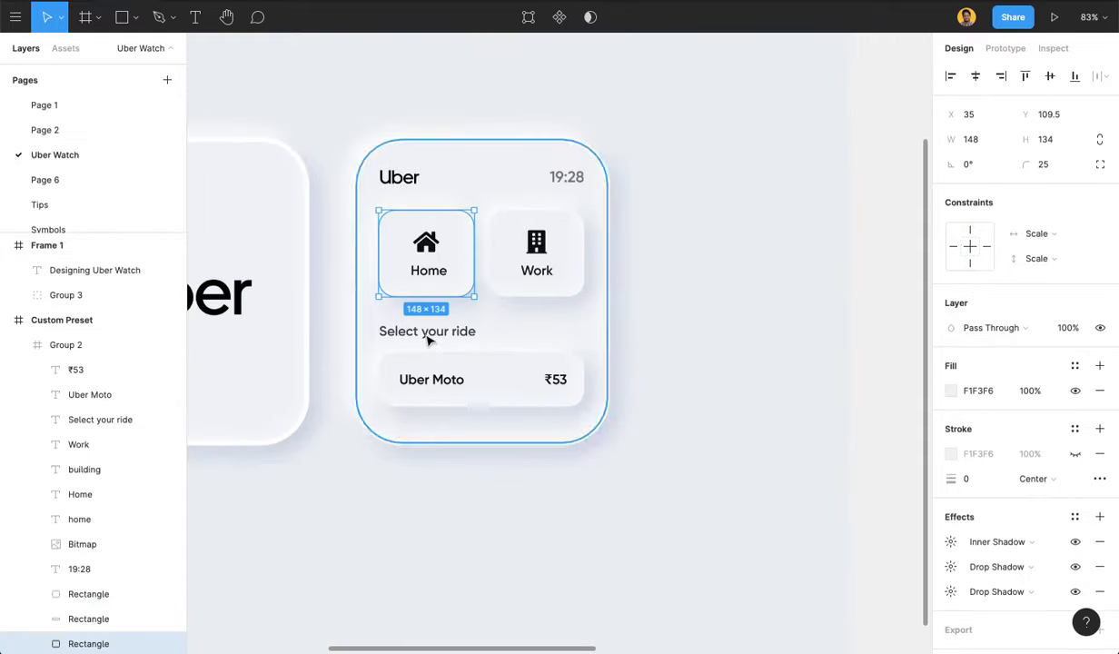
- Apply the style of the Uber Watch page's "Select your ride" text to the new label and align it below the left small rectangle
{"action": "left_click", "coordinate": [428, 334]}
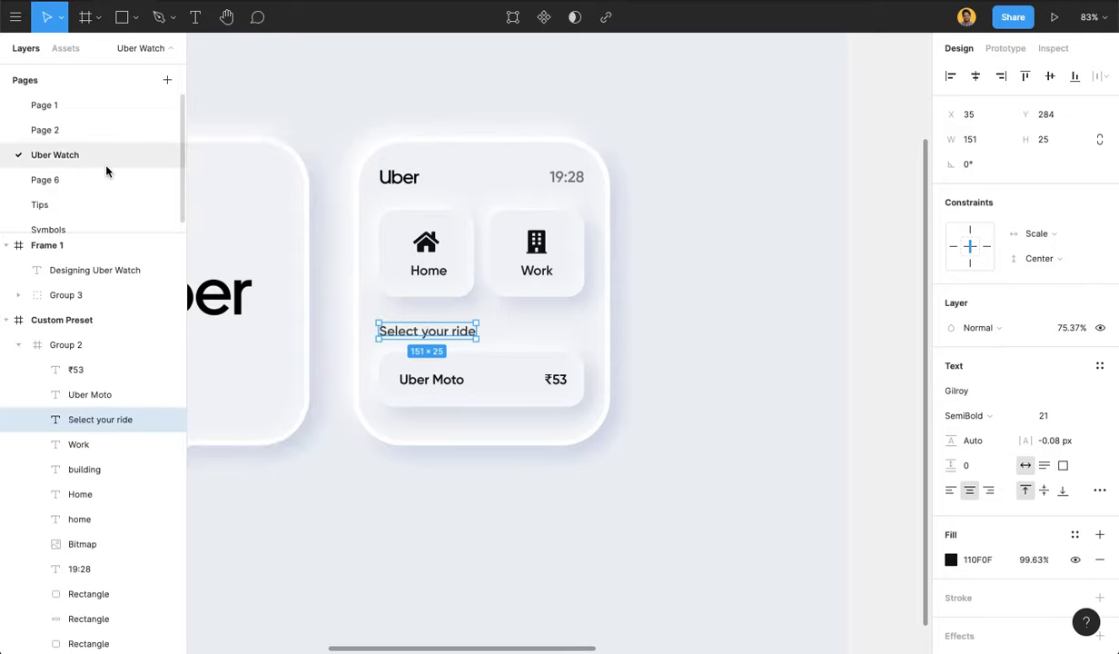
{"action": "left_click", "coordinate": [82, 182]}
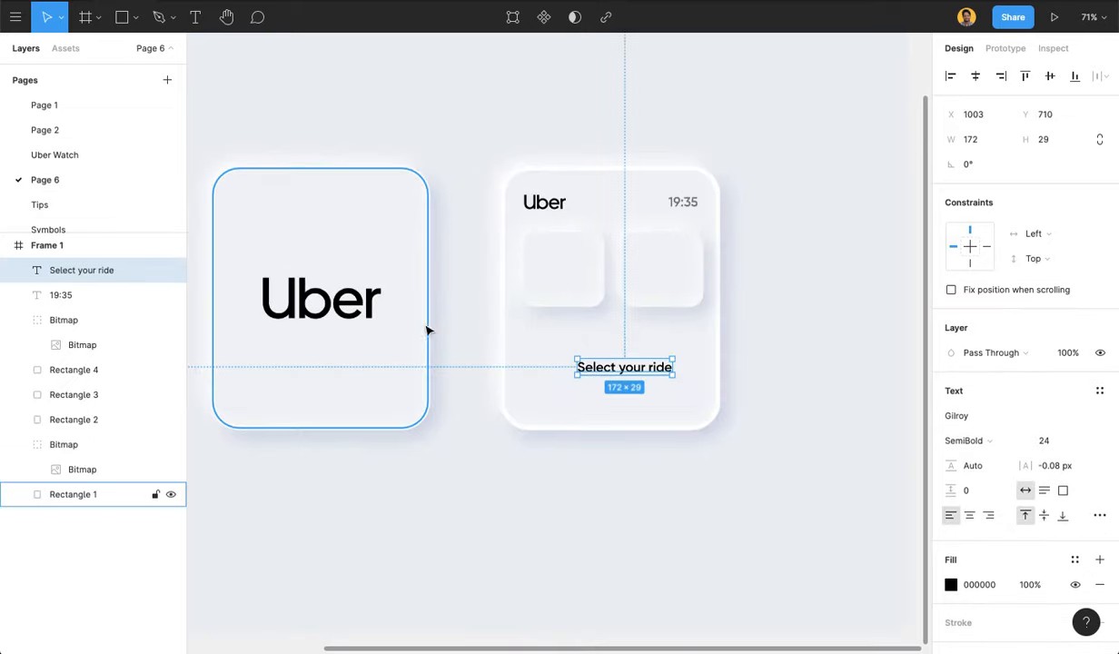
{"action": "key", "text": "ctrl+alt+v"}
{"action": "left_click", "coordinate": [765, 370]}
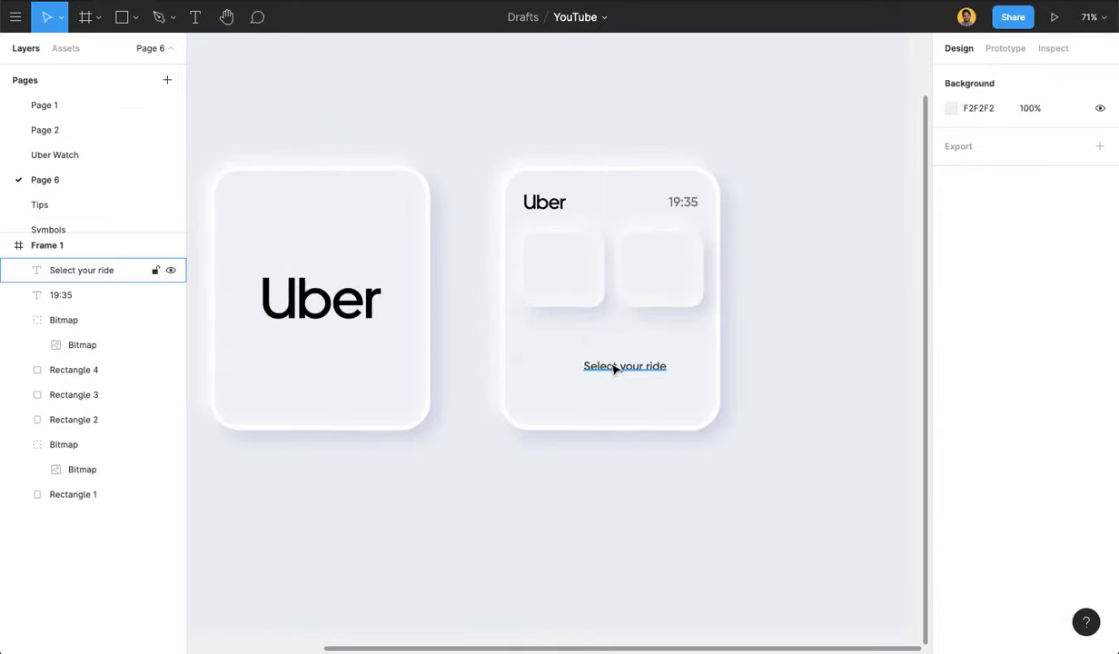
{"action": "left_click_drag", "start_coordinate": [605, 359], "coordinate": [551, 336]}
{"action": "left_click", "coordinate": [810, 307]}
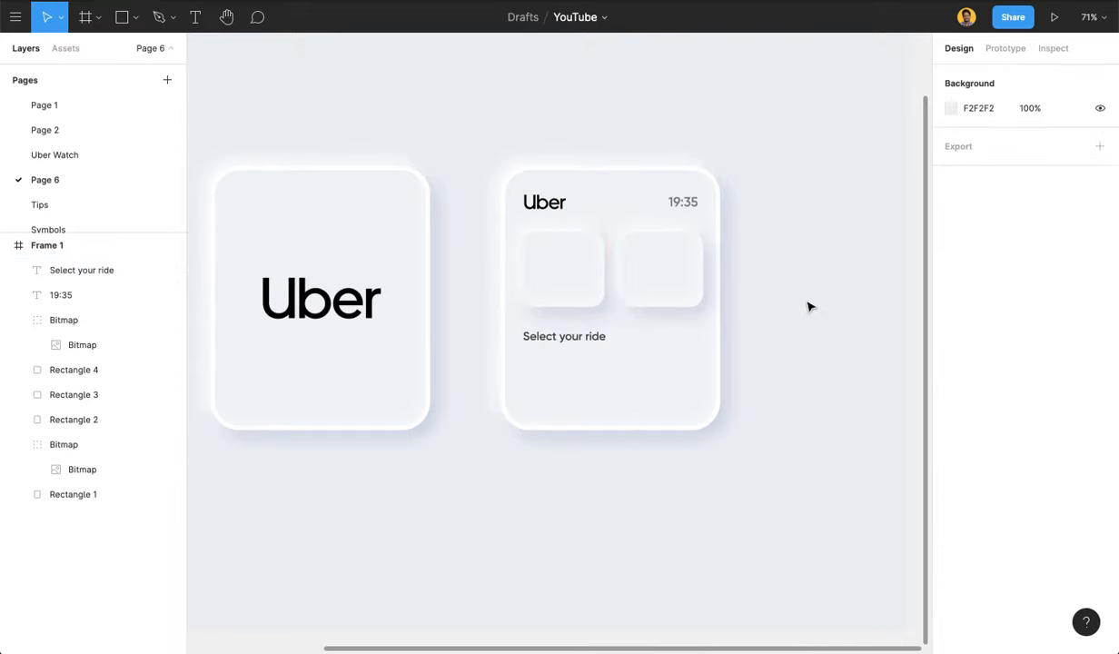
- Duplicate the left small rectangle below "Select your ride", widen the copy to 327 and shorten it to fit inside the card
{"action": "left_click", "coordinate": [542, 279]}
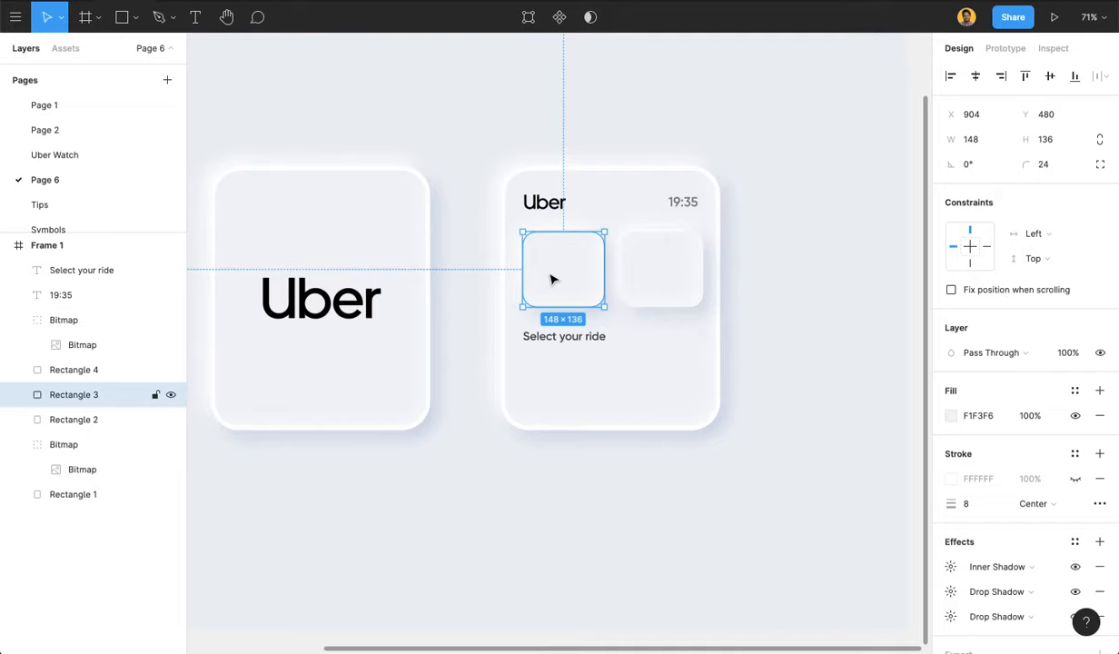
{"action": "key", "text": "ctrl+d"}
{"action": "left_click_drag", "start_coordinate": [572, 280], "coordinate": [702, 392]}
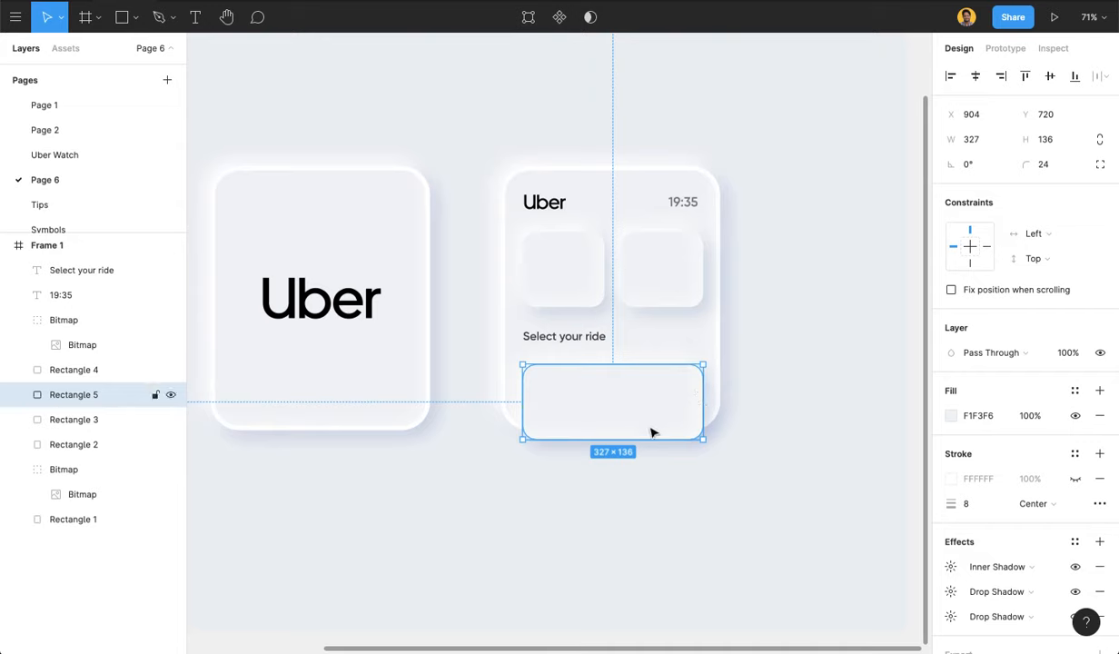
{"action": "left_click_drag", "start_coordinate": [626, 437], "coordinate": [628, 411]}
{"action": "left_click", "coordinate": [780, 387]}
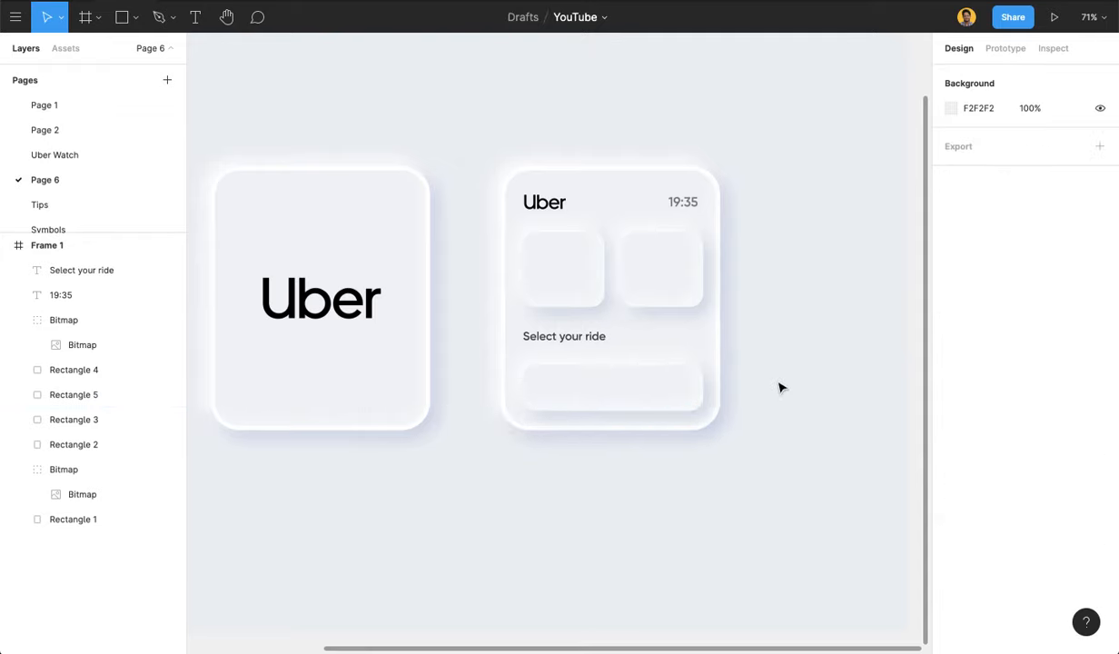
- Copy the "Uber Moto" and "₹53" texts from the Uber Watch page and place them inside the wide rectangle on Page 6
{"action": "left_click", "coordinate": [72, 154]}
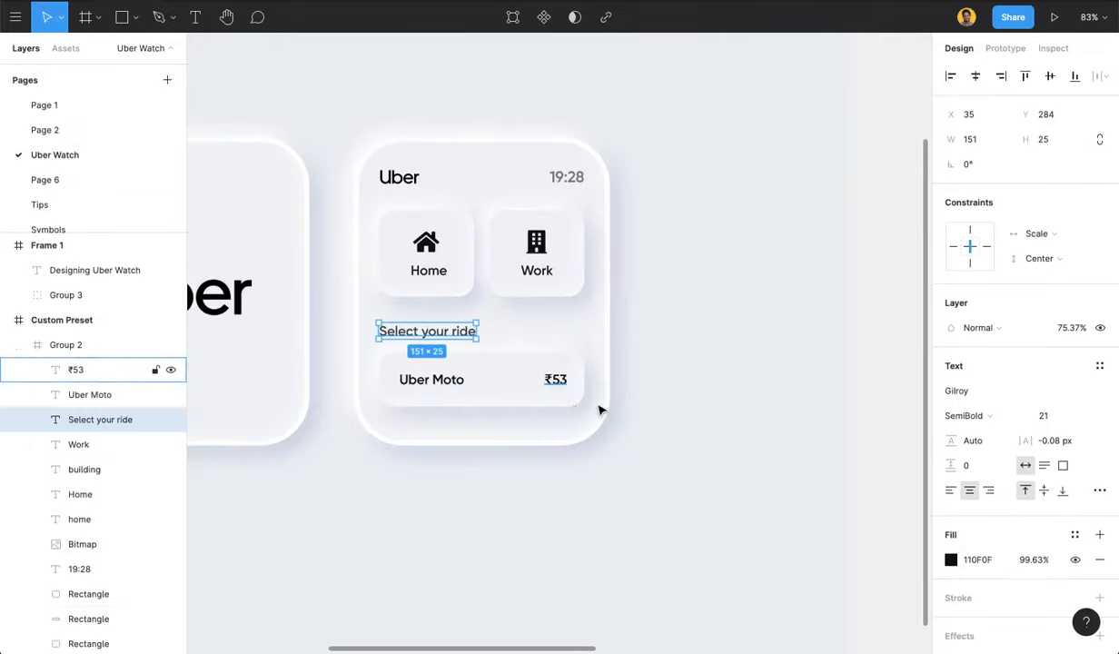
{"action": "left_click", "coordinate": [697, 393]}
{"action": "left_click", "coordinate": [439, 380]}
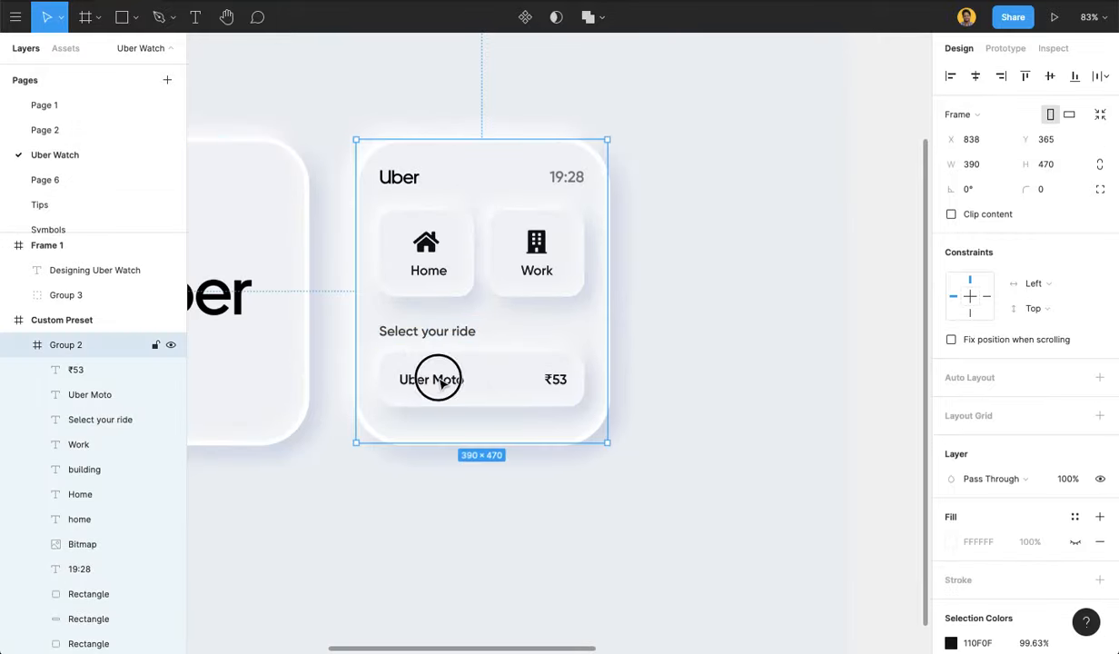
{"action": "left_click", "coordinate": [436, 380]}
{"action": "left_click", "coordinate": [560, 383]}
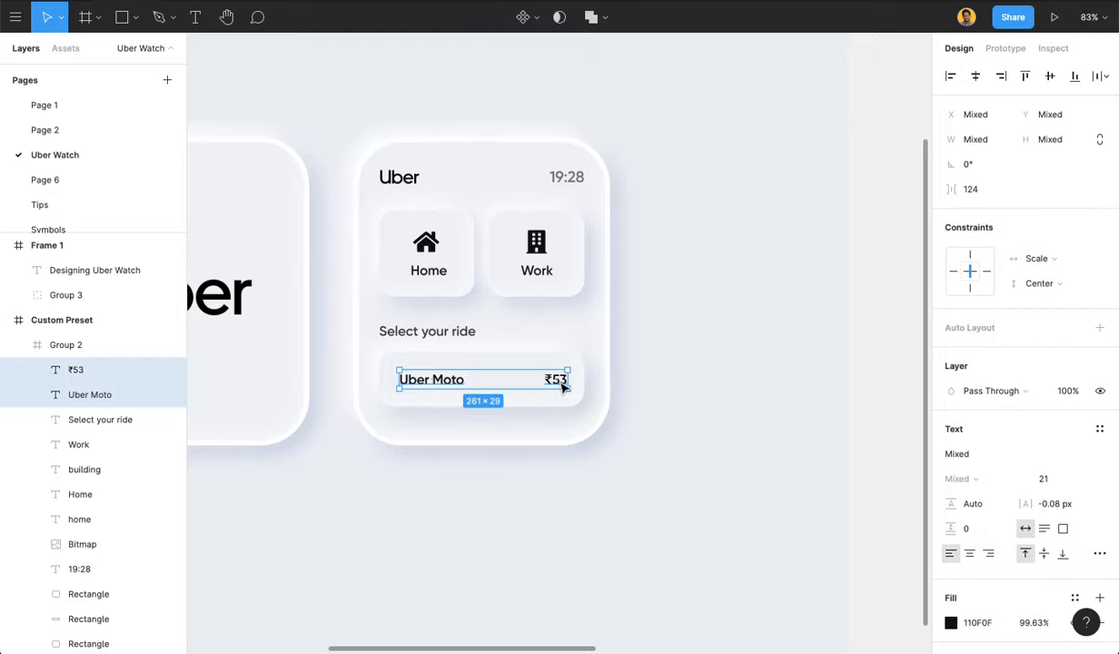
{"action": "left_click", "coordinate": [146, 179]}
{"action": "key", "text": "ctrl+v"}
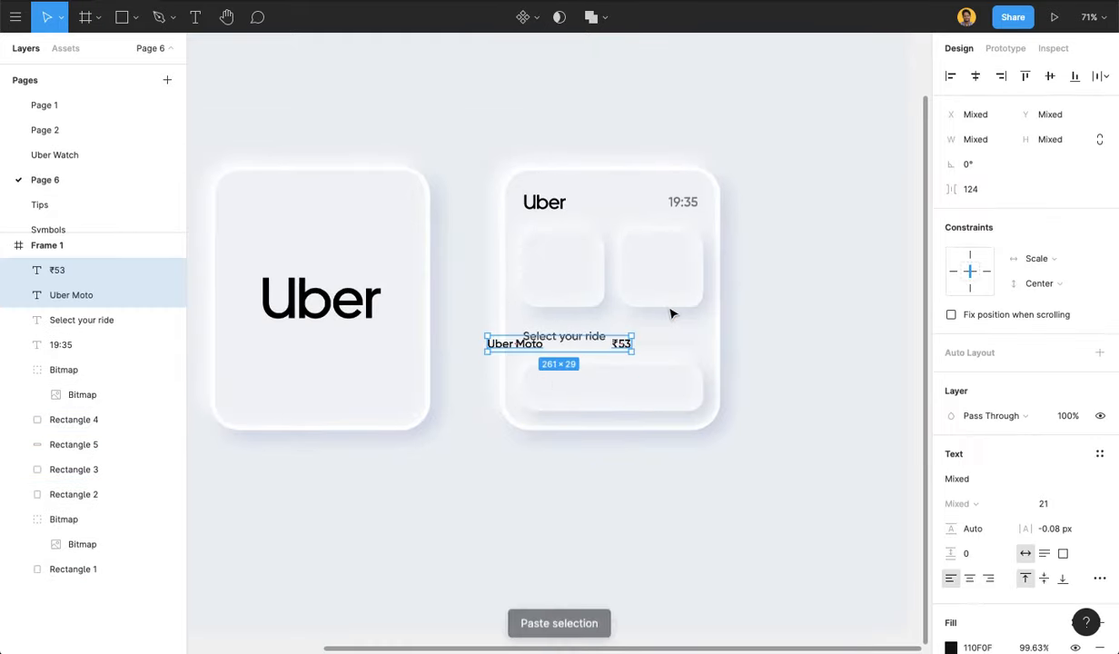
{"action": "left_click_drag", "start_coordinate": [625, 350], "coordinate": [674, 392]}
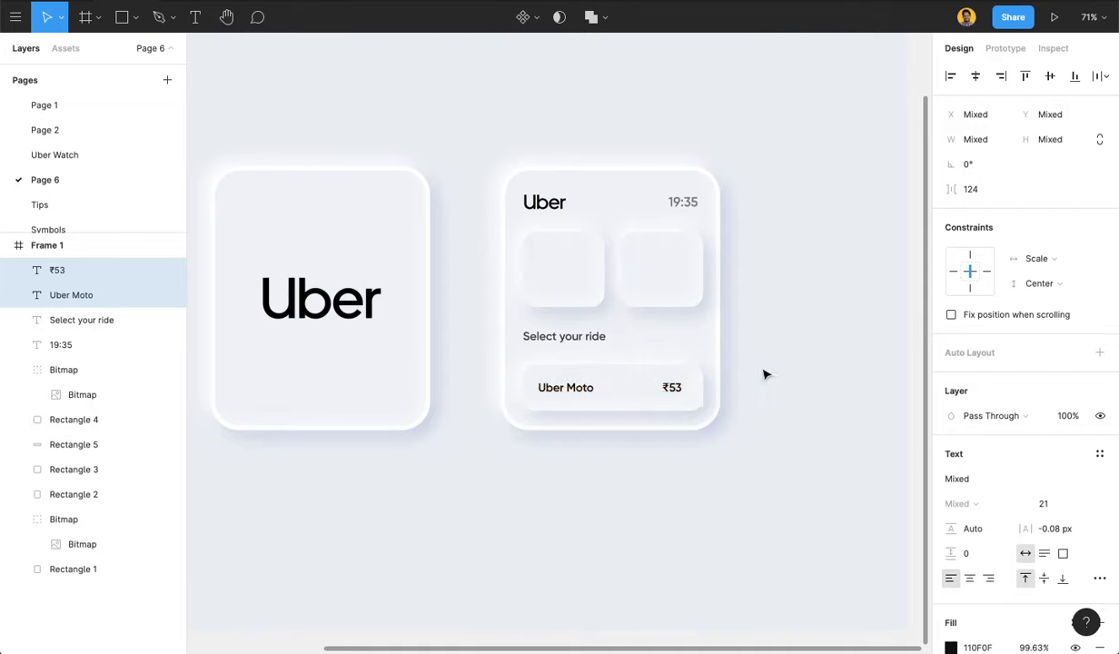
{"action": "left_click", "coordinate": [764, 374]}
{"action": "left_click", "coordinate": [581, 397]}
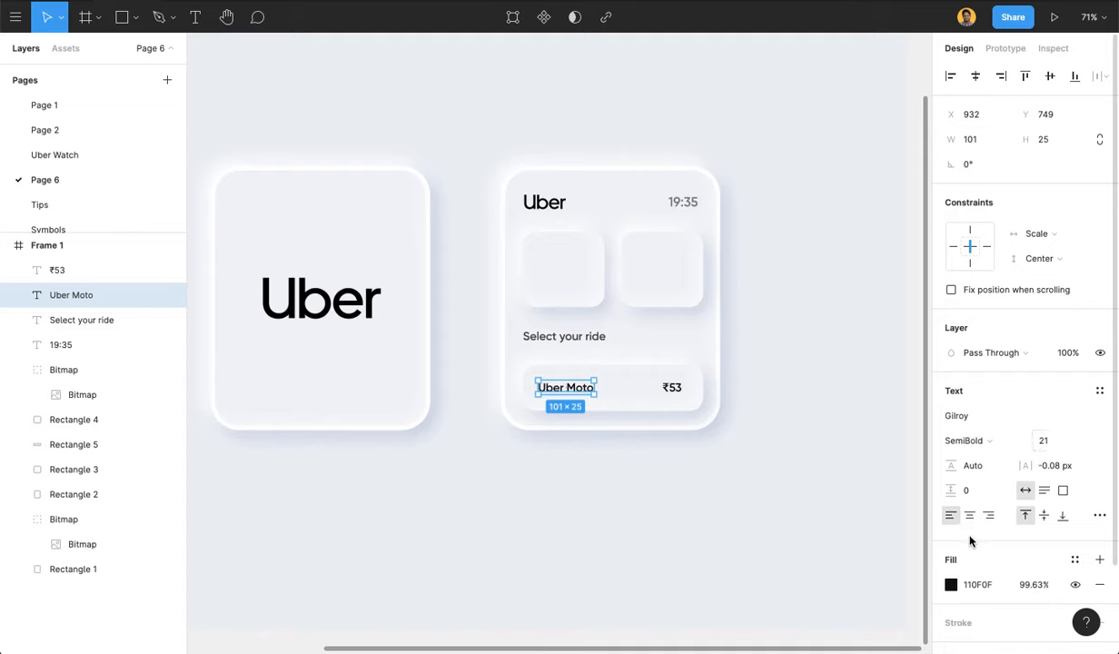
{"action": "left_click", "coordinate": [677, 397]}
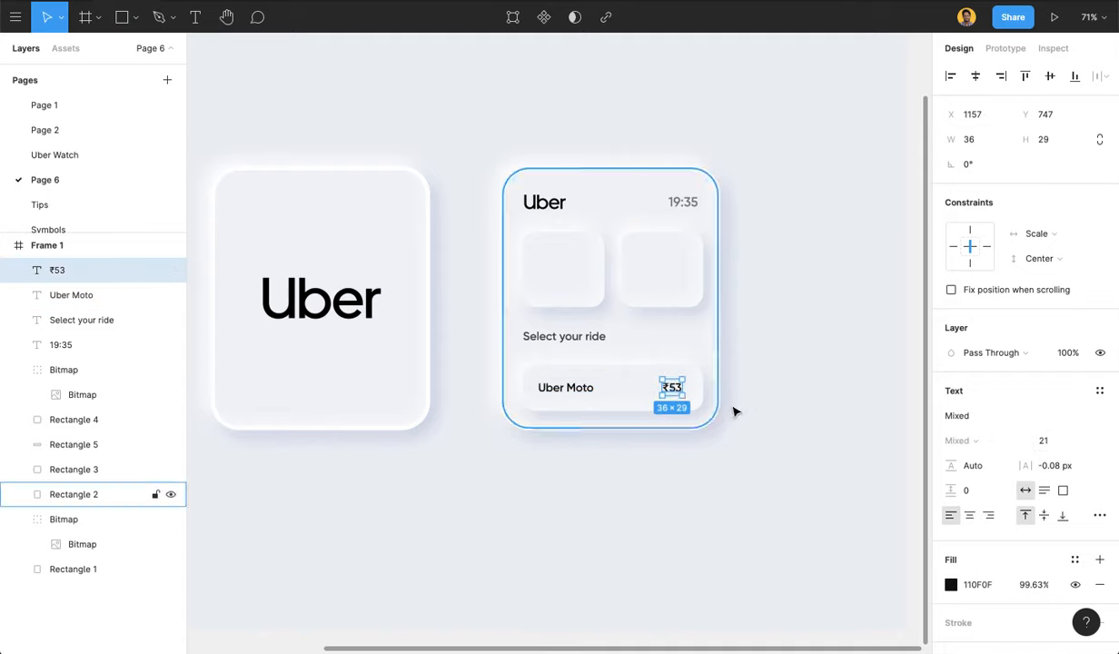
{"action": "left_click", "coordinate": [795, 394]}
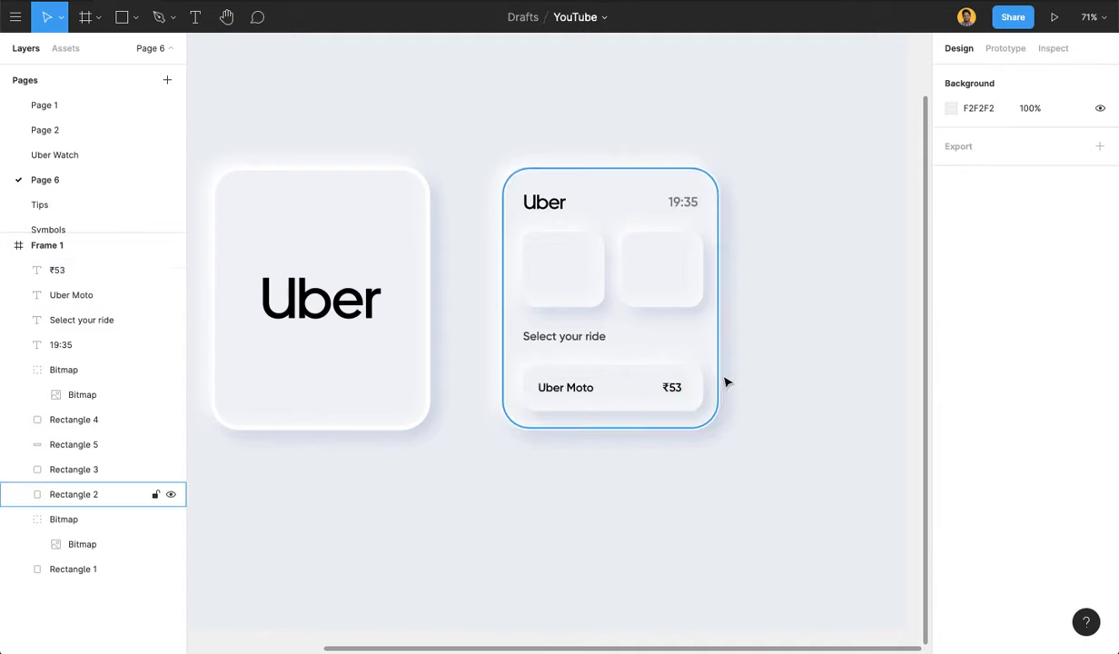
- Place a copy of the "Uber Moto" text in the lower part of the left small rectangle and change it to "Home"
{"action": "left_click", "coordinate": [577, 388]}
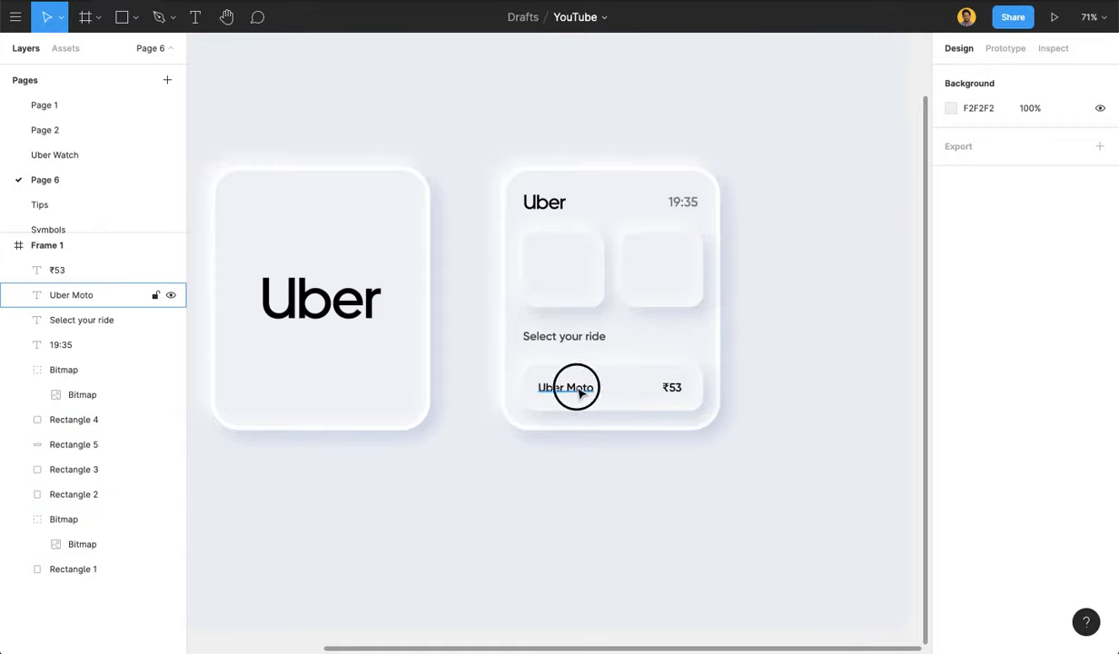
{"action": "left_click", "coordinate": [747, 333]}
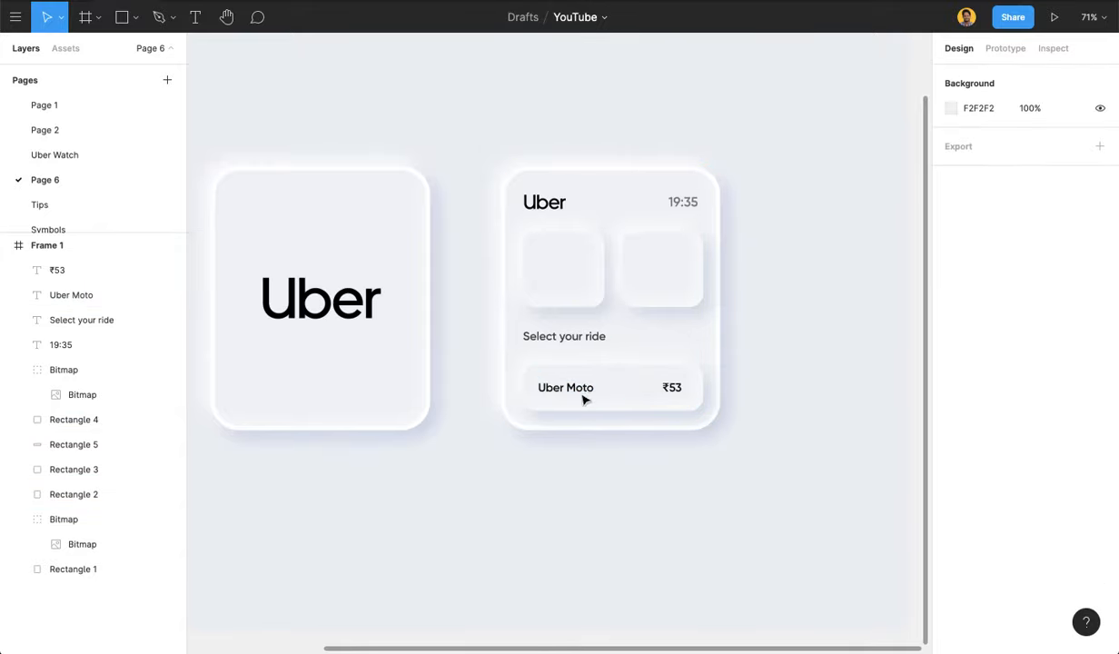
{"action": "key", "text": "ctrl+v"}
{"action": "left_click_drag", "start_coordinate": [565, 316], "coordinate": [564, 289]}
{"action": "double_click", "coordinate": [564, 282]}
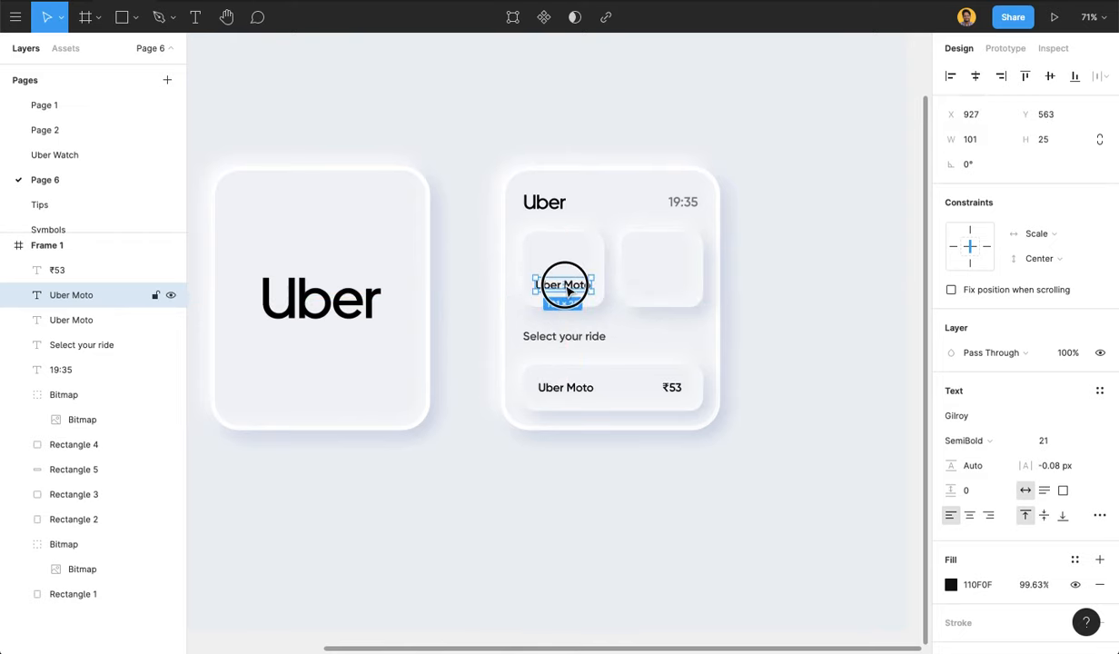
{"action": "type", "text": "Home"}
- Set the "Home" text to centre alignment and centre it horizontally on the left small rectangle
{"action": "key", "text": "ctrl+a"}
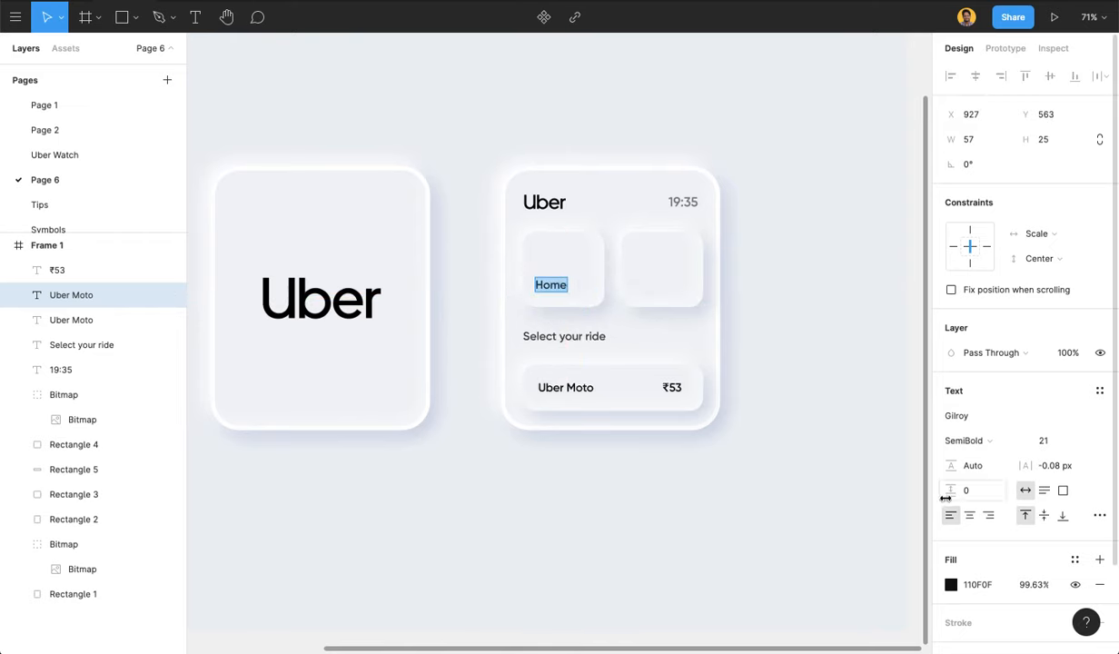
{"action": "key", "text": "Escape"}
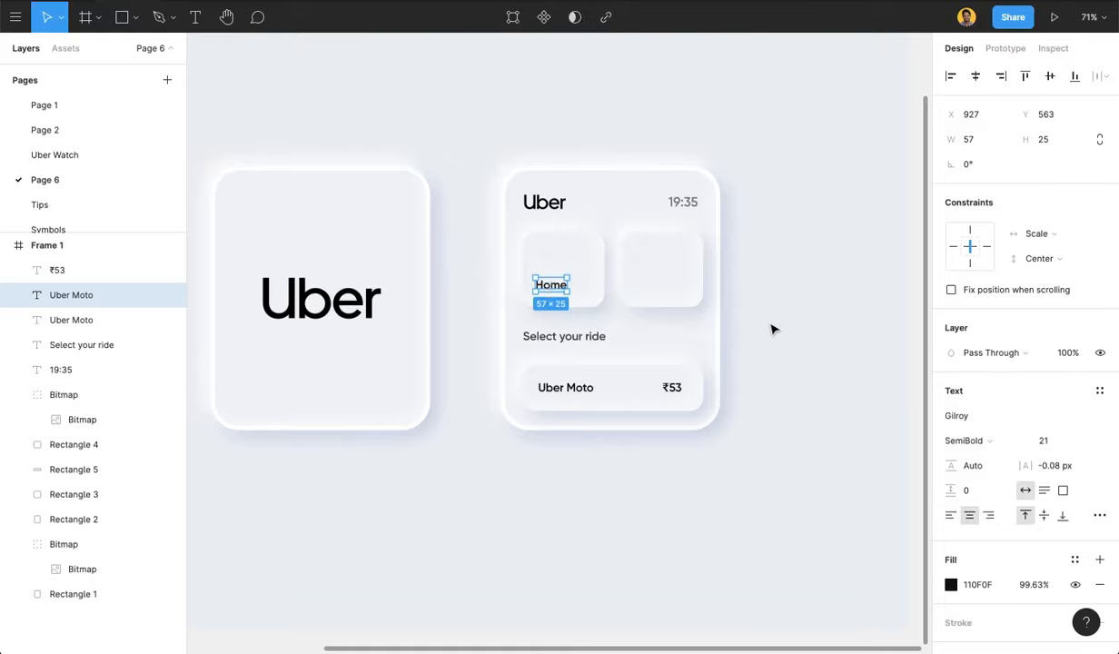
{"action": "left_click", "coordinate": [595, 269], "text": "shift"}
{"action": "left_click", "coordinate": [976, 76]}
{"action": "left_click", "coordinate": [777, 297]}
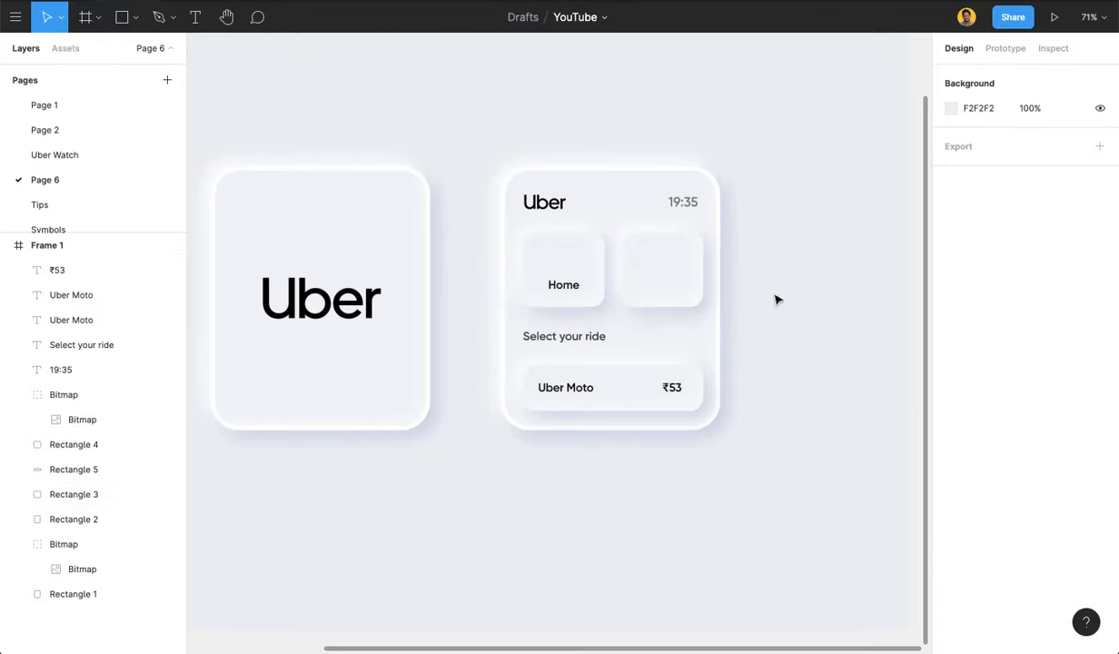
- Duplicate the "Home" label into the right small rectangle, change its text to "Work" and centre it there horizontally
{"action": "left_click", "coordinate": [577, 295]}
{"action": "key", "text": "ctrl+d"}
{"action": "left_click_drag", "start_coordinate": [576, 294], "coordinate": [664, 287]}
{"action": "double_click", "coordinate": [664, 287]}
{"action": "type", "text": "Work"}
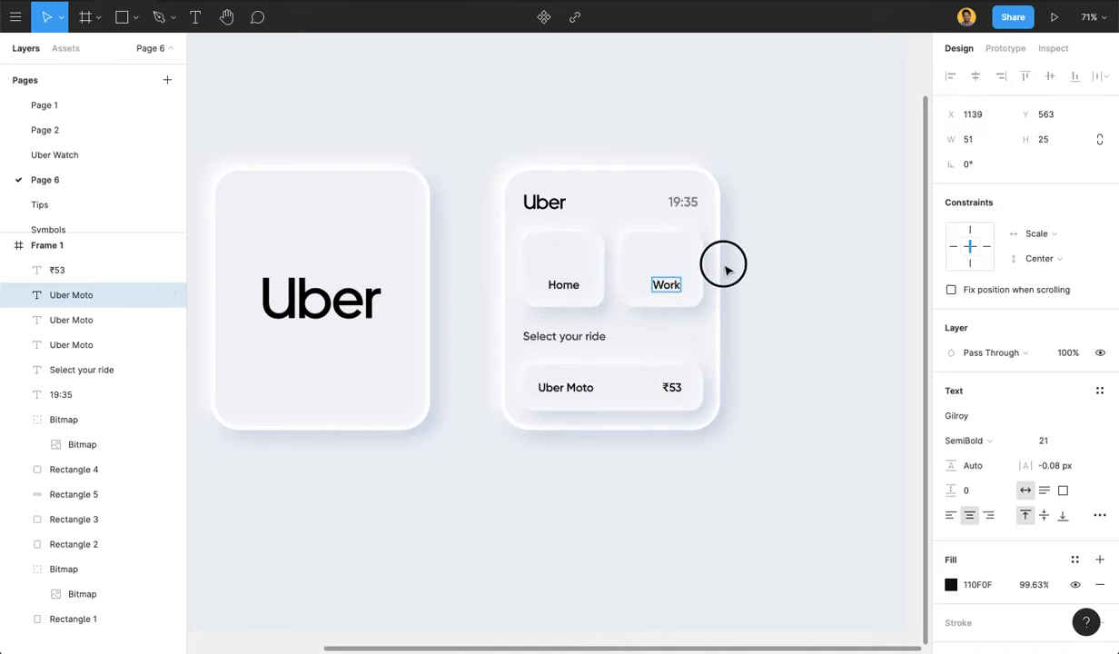
{"action": "key", "text": "Escape"}
{"action": "left_click_drag", "start_coordinate": [660, 289], "coordinate": [655, 290]}
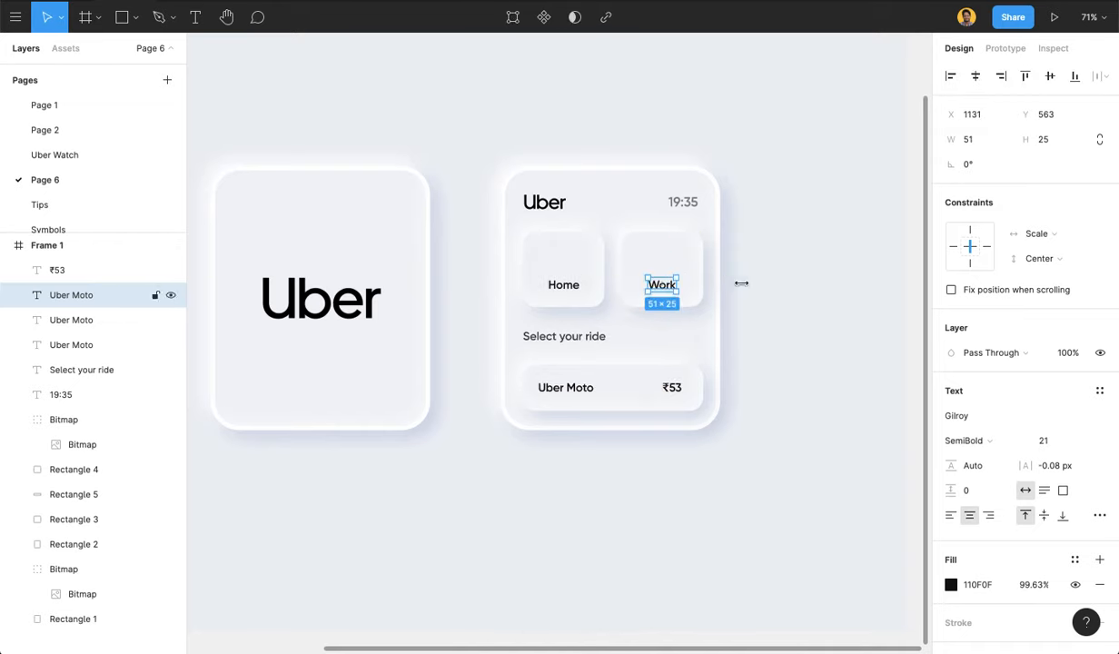
- Copy the home and building icons from the Uber Watch page and place them above the "Home" and "Work" labels on Page 6
{"action": "left_click", "coordinate": [466, 272]}
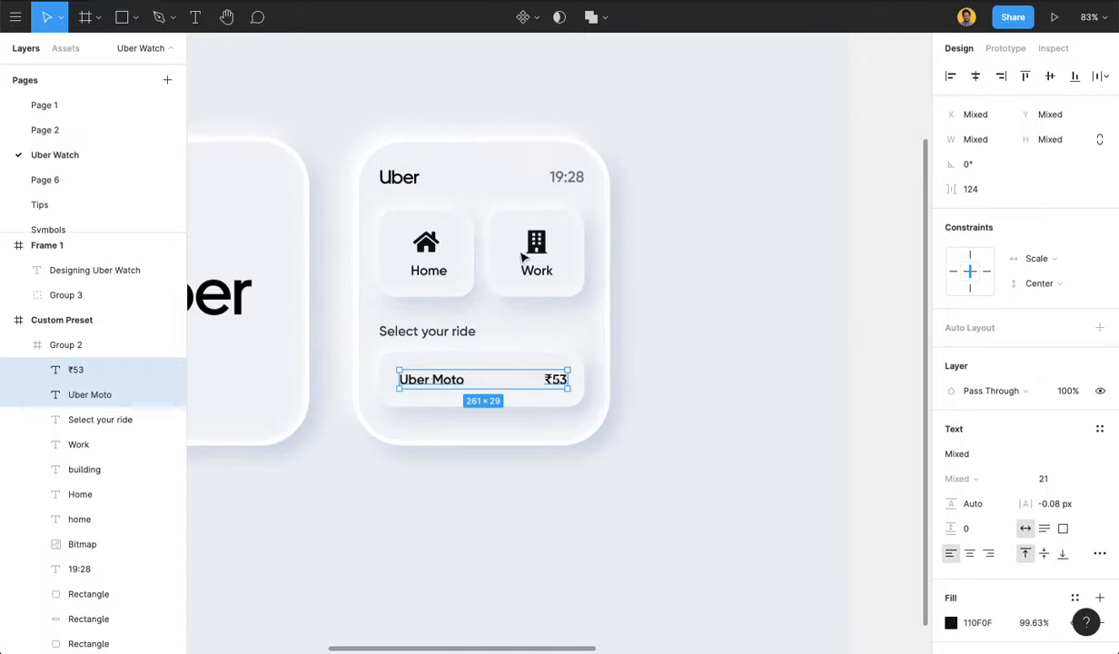
{"action": "left_click", "coordinate": [426, 242]}
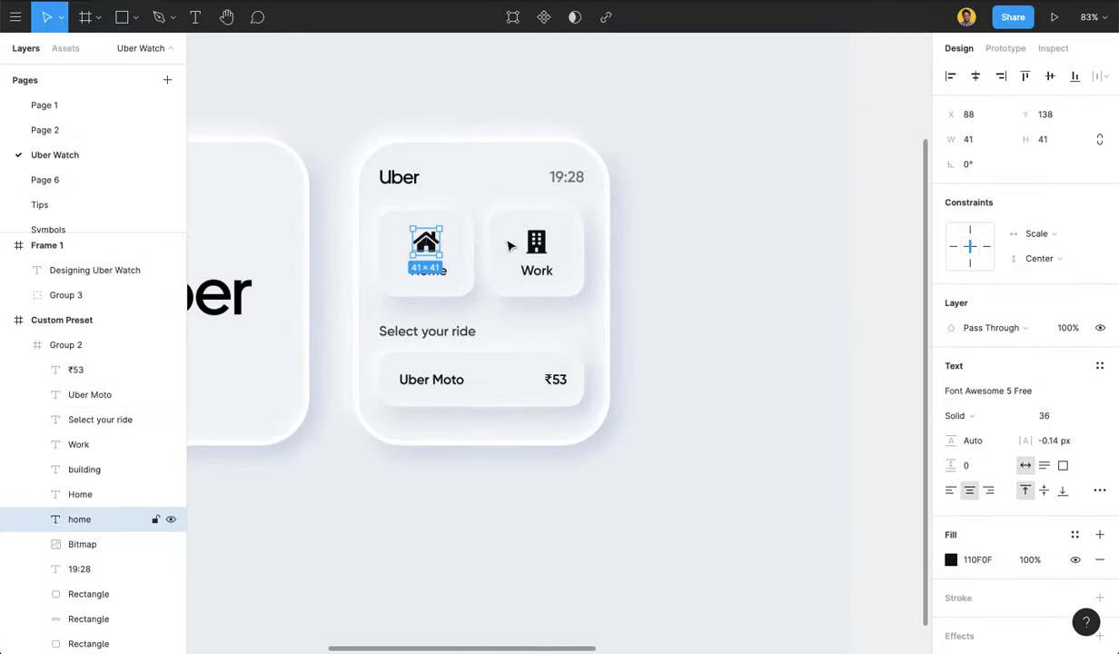
{"action": "left_click", "coordinate": [536, 242], "text": "shift"}
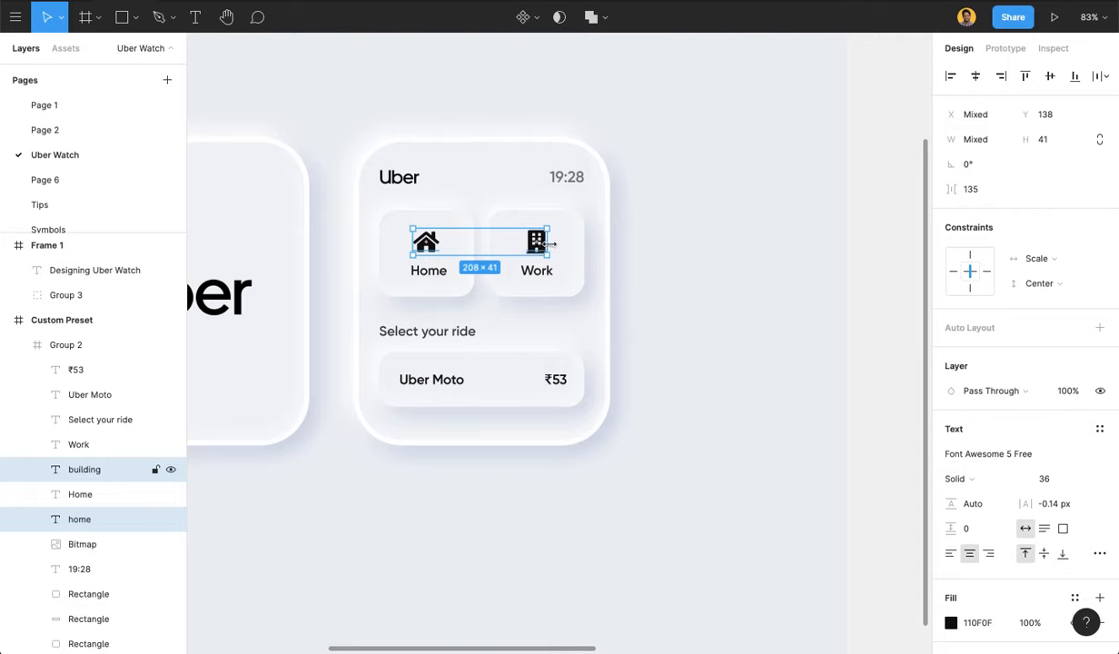
{"action": "left_click", "coordinate": [100, 180]}
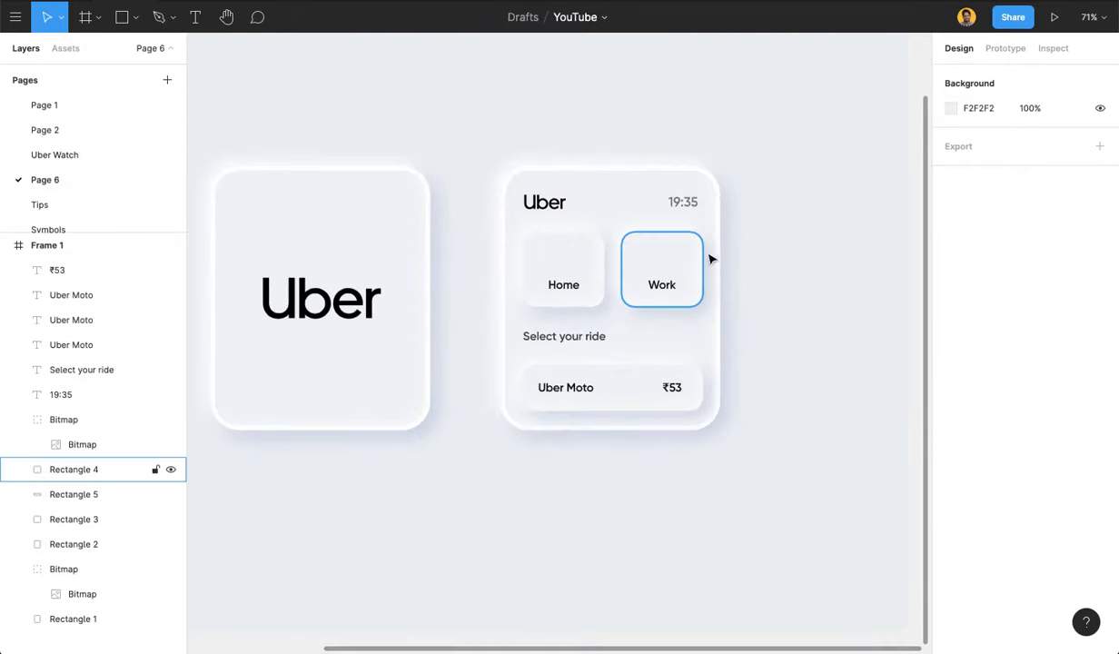
{"action": "key", "text": "ctrl+v"}
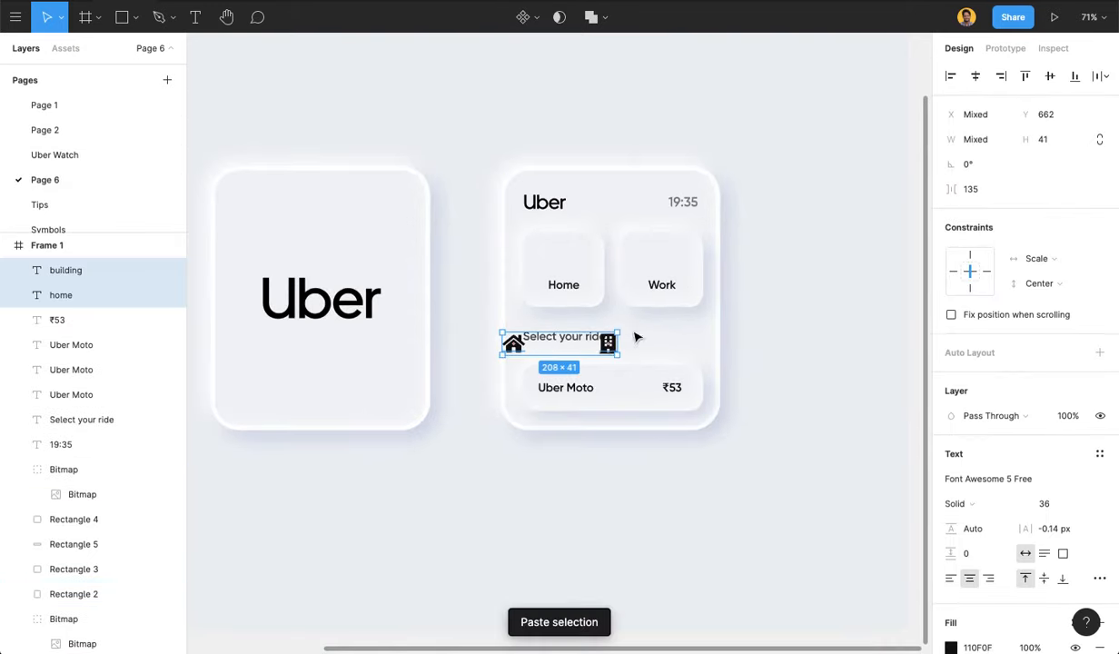
{"action": "left_click_drag", "start_coordinate": [609, 344], "coordinate": [664, 260]}
- Centre the building icon horizontally on the Work rectangle and the home icon on the Home rectangle
{"action": "left_click", "coordinate": [787, 250]}
{"action": "left_click", "coordinate": [659, 260]}
{"action": "left_click", "coordinate": [682, 260], "text": "shift"}
{"action": "left_click", "coordinate": [809, 227]}
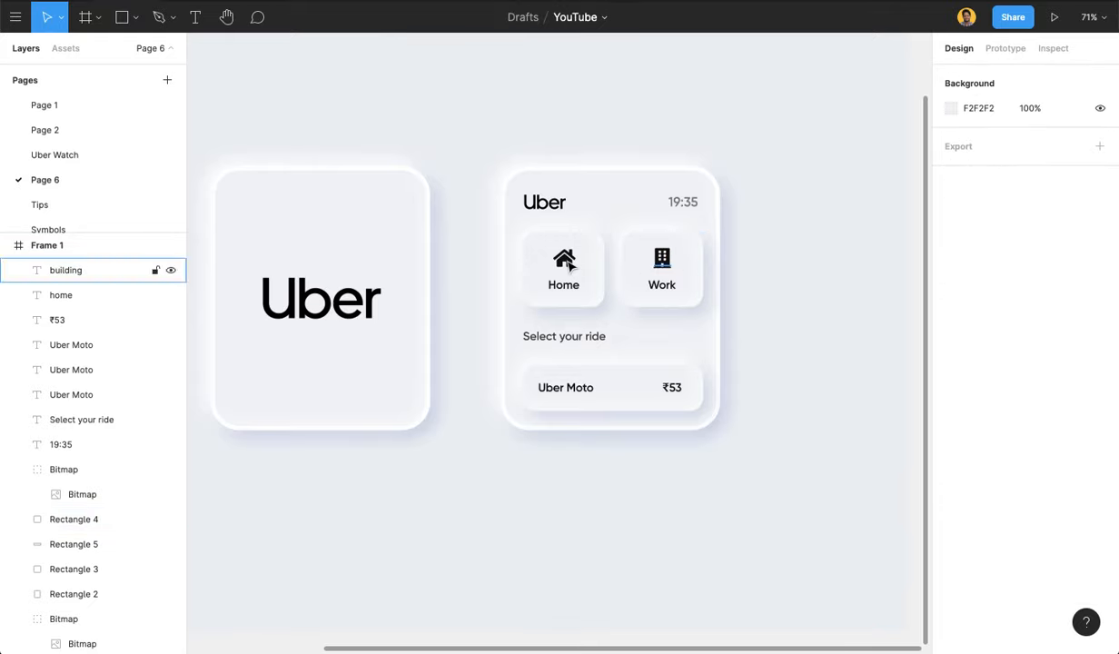
{"action": "left_click", "coordinate": [60, 296]}
{"action": "left_click", "coordinate": [590, 261], "text": "shift"}
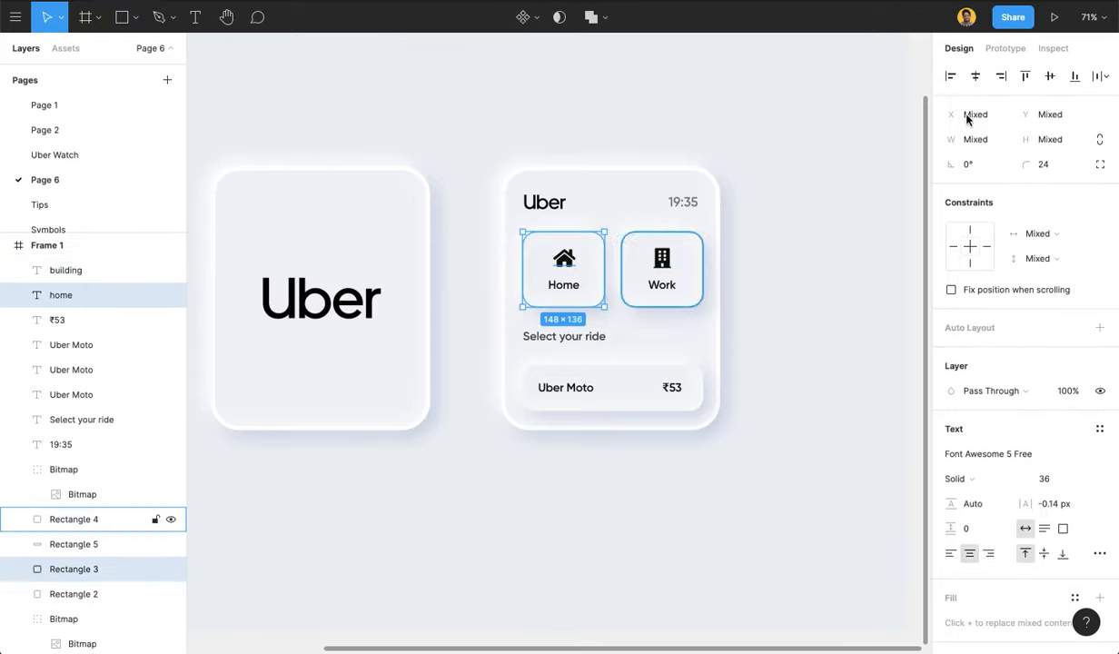
{"action": "left_click", "coordinate": [975, 76]}
{"action": "left_click", "coordinate": [759, 263]}
- Examine the layout of both watch screens close up and as a whole with the interface hidden, and restore the interface
{"action": "scroll", "coordinate": [758, 262], "scroll_direction": "down", "scroll_amount": 2}
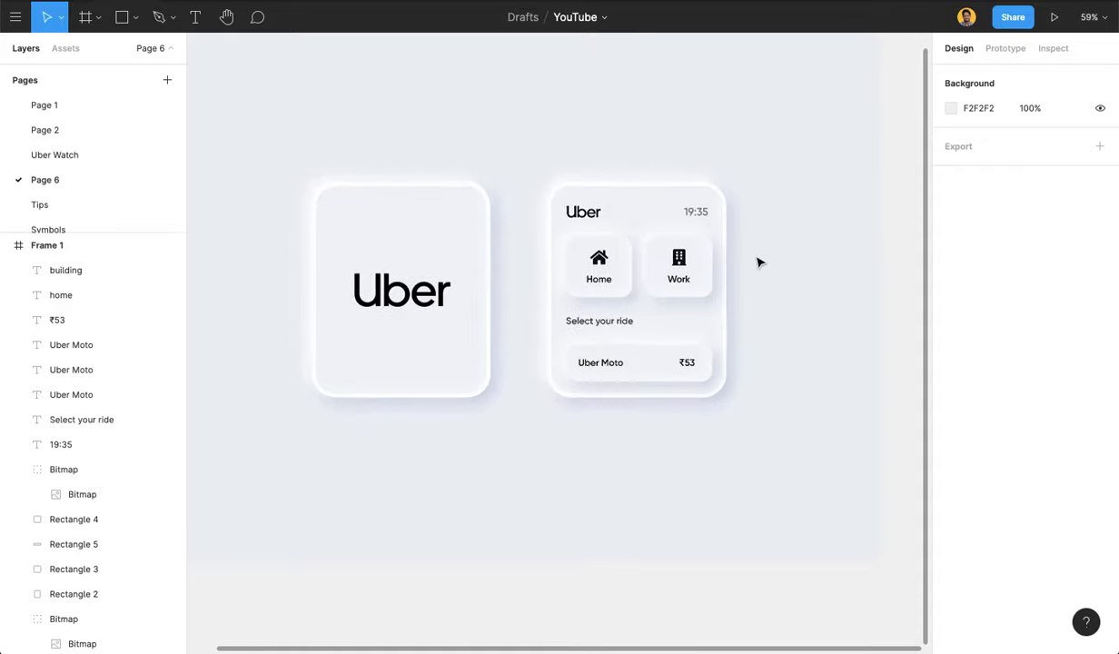
{"action": "scroll", "coordinate": [759, 262], "scroll_direction": "down", "scroll_amount": 4}
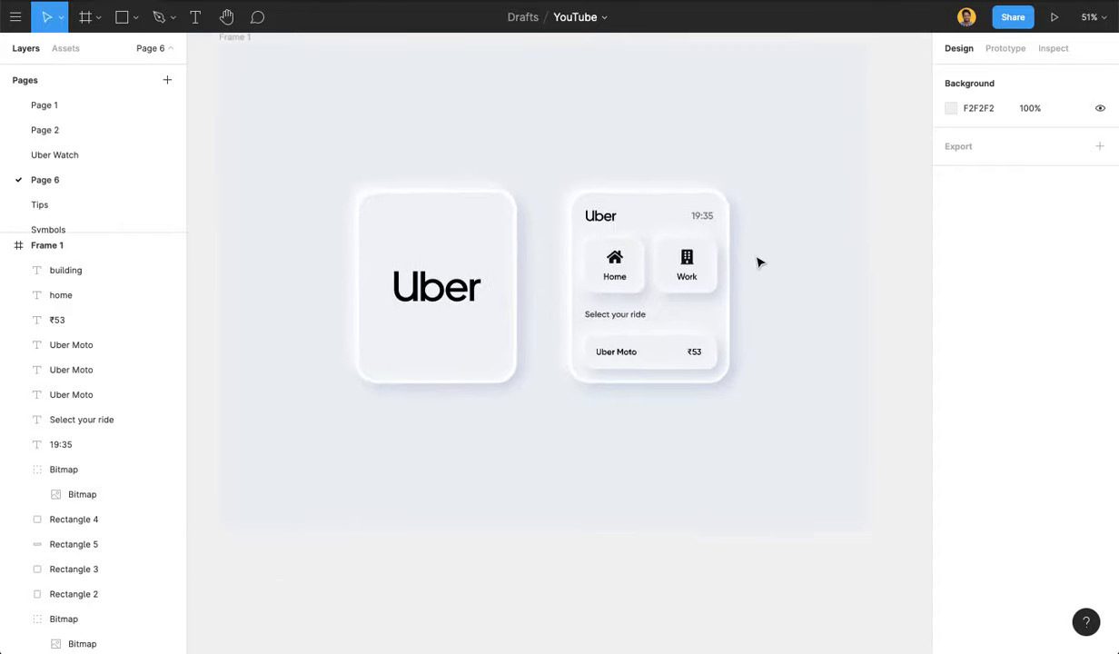
{"action": "scroll", "coordinate": [759, 262], "scroll_direction": "up", "scroll_amount": 5}
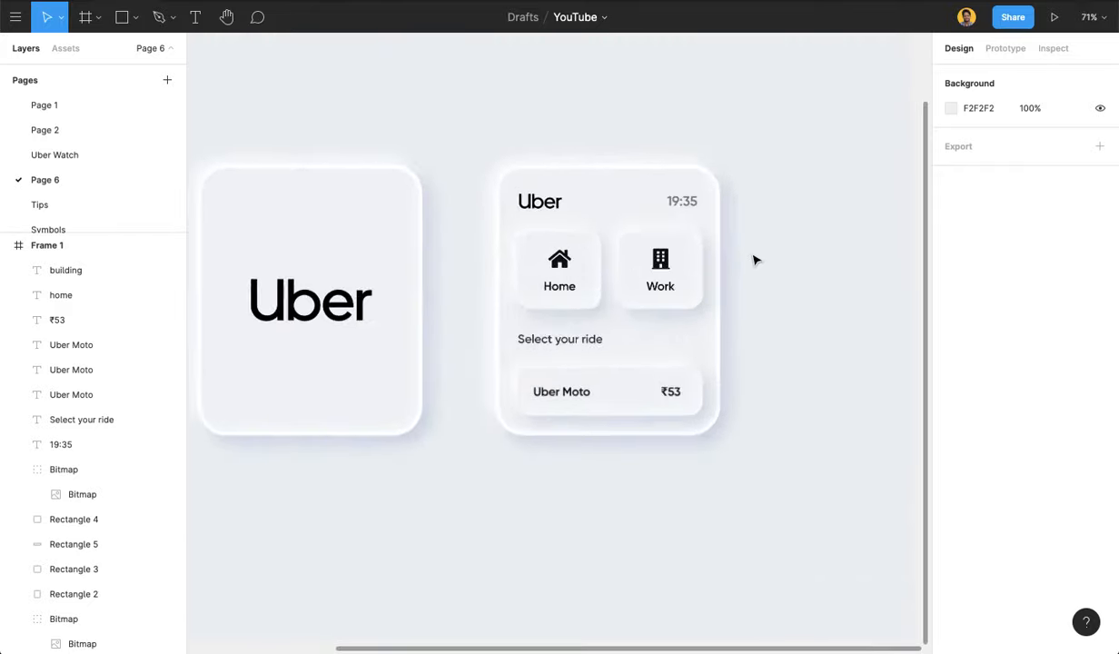
{"action": "left_click_drag", "start_coordinate": [659, 401], "coordinate": [763, 439]}
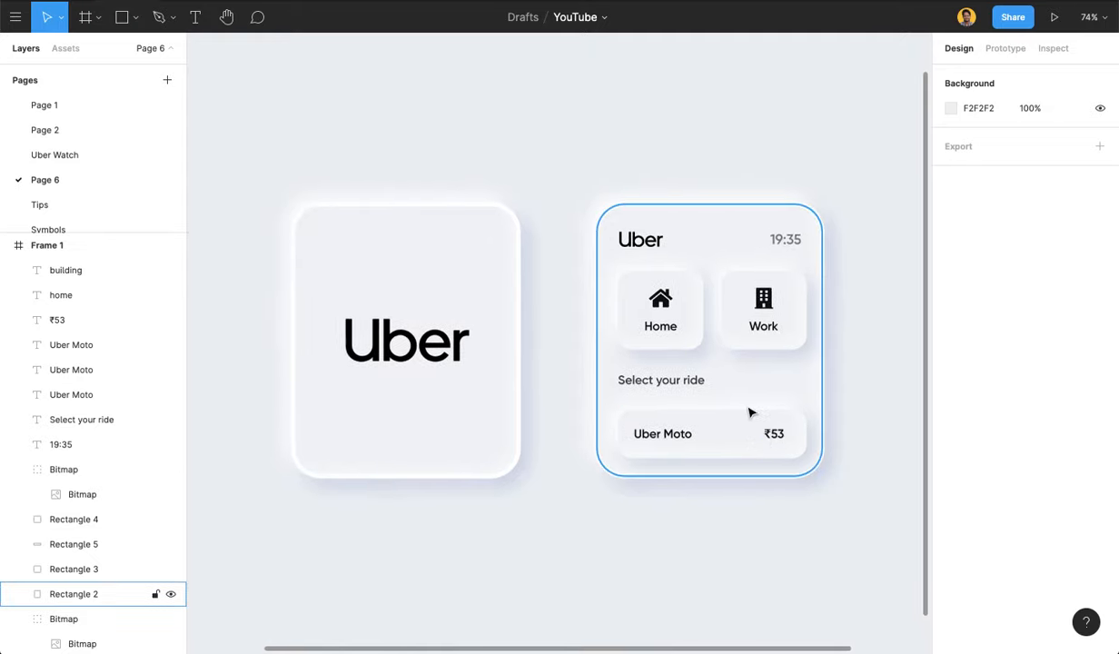
{"action": "key", "text": "ctrl+backslash"}
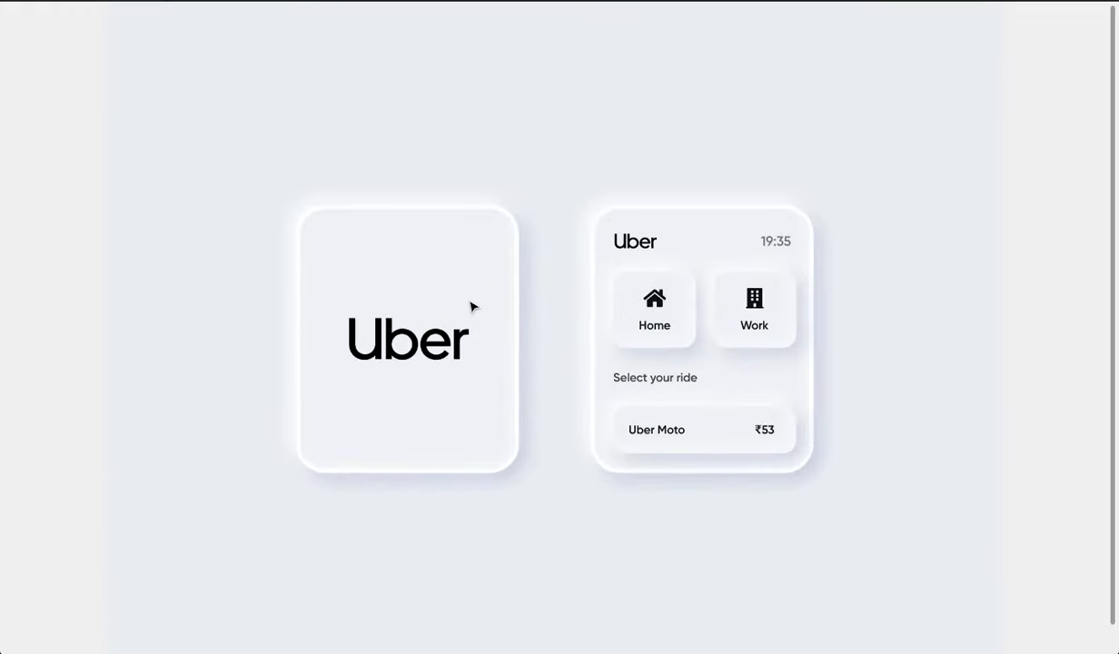
{"action": "scroll", "coordinate": [471, 303], "scroll_direction": "up", "scroll_amount": 3}
{"action": "left_click_drag", "start_coordinate": [582, 291], "coordinate": [534, 225]}
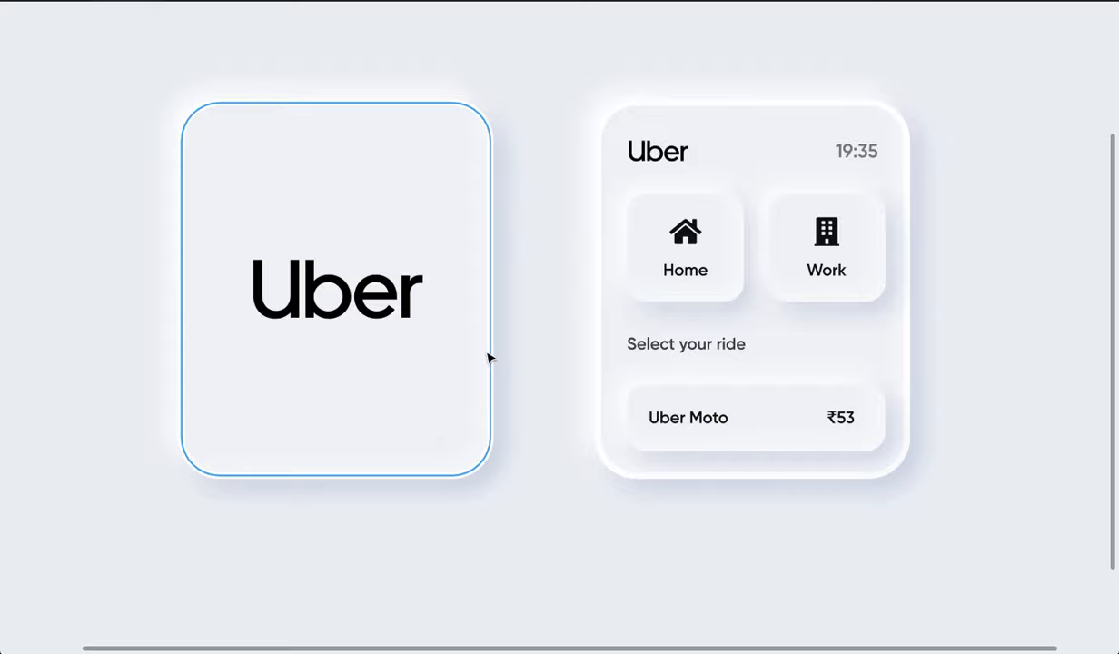
{"action": "scroll", "coordinate": [488, 357], "scroll_direction": "down", "scroll_amount": 5}
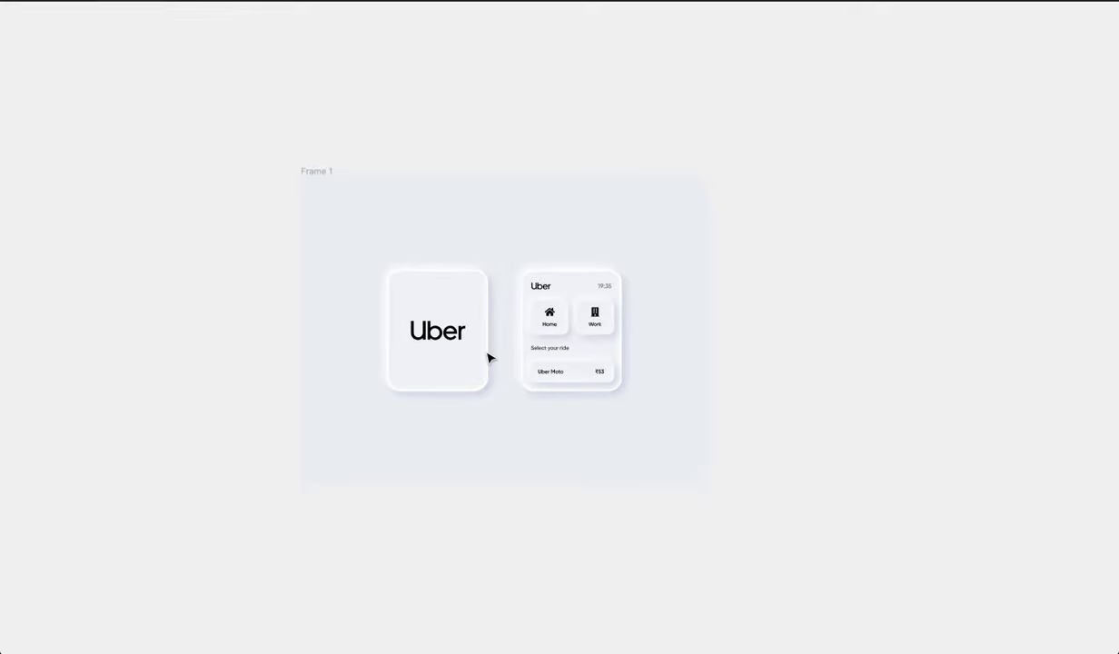
{"action": "scroll", "coordinate": [488, 357], "scroll_direction": "down", "scroll_amount": 3}
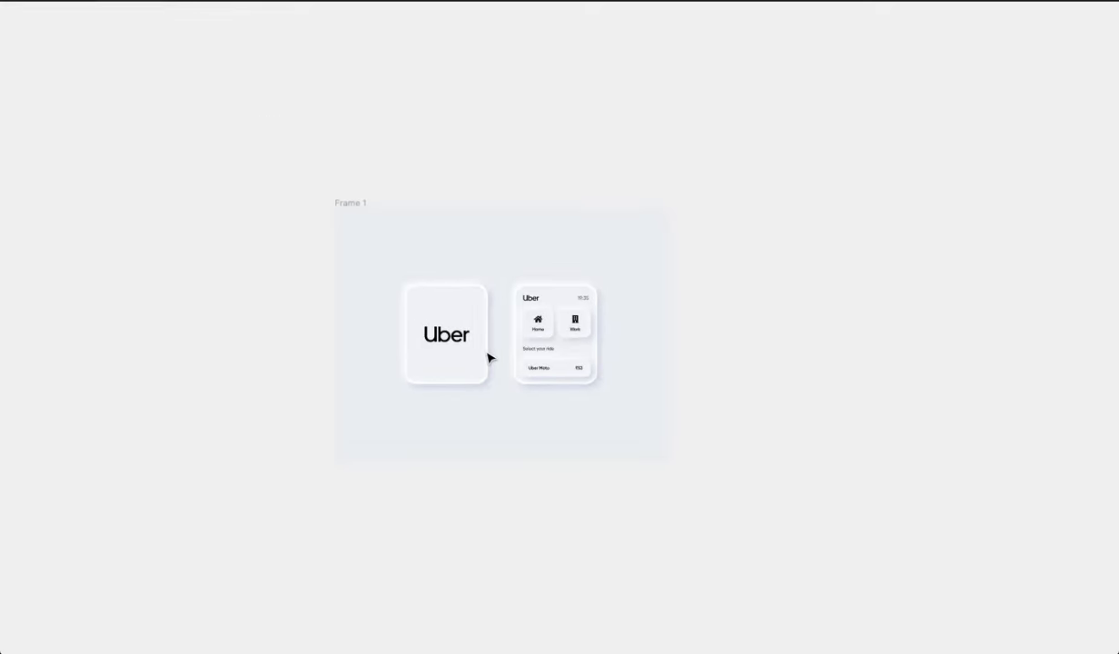
{"action": "key", "text": "ctrl+backslash"}
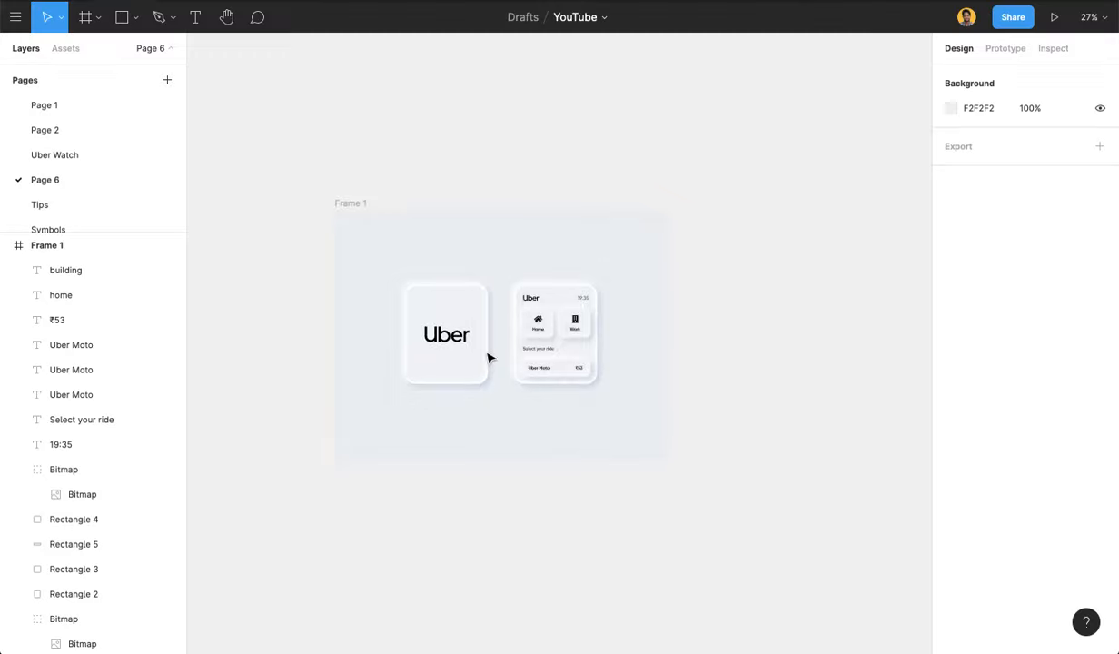